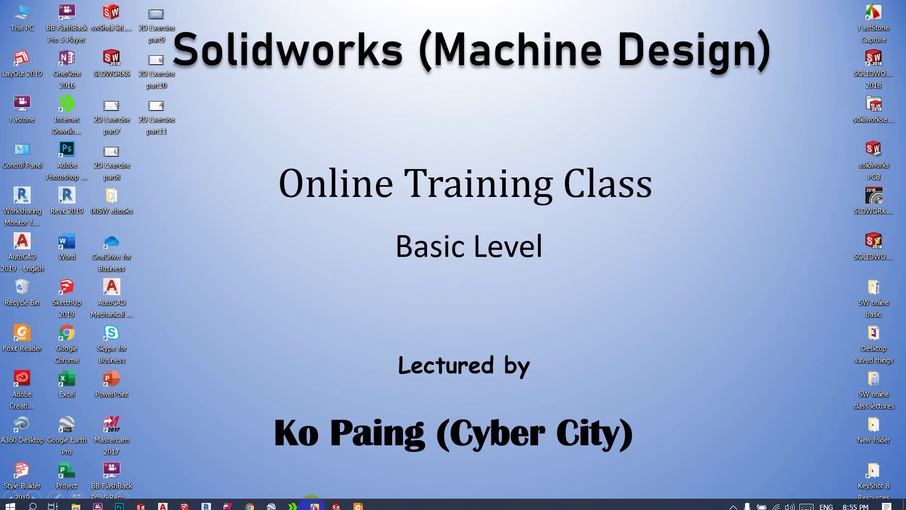
- Review the 004.PDF plate drawing: R75, R60, R50 radii, 22.5° angle and 10cm thickness
left_click(358, 503)
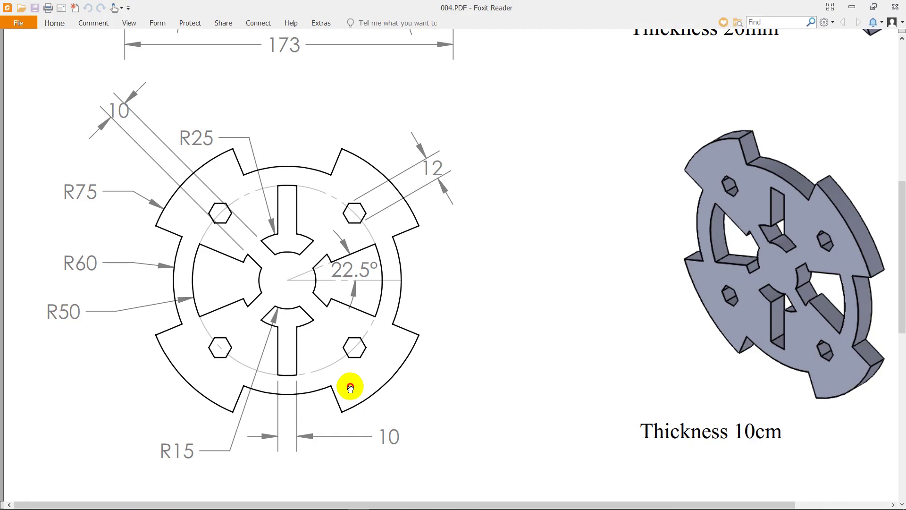
scroll(350, 385, "up", 1)
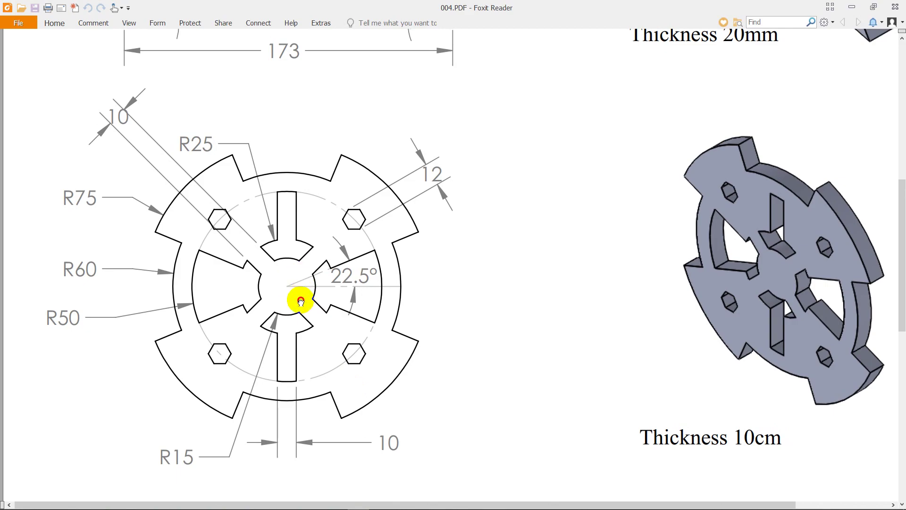
left_click_drag(301, 303, 300, 296)
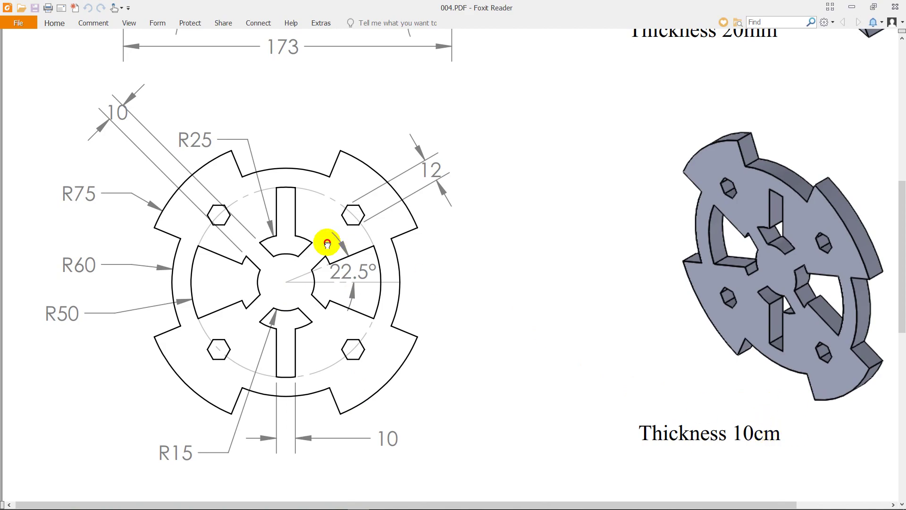
left_click_drag(328, 246, 325, 243)
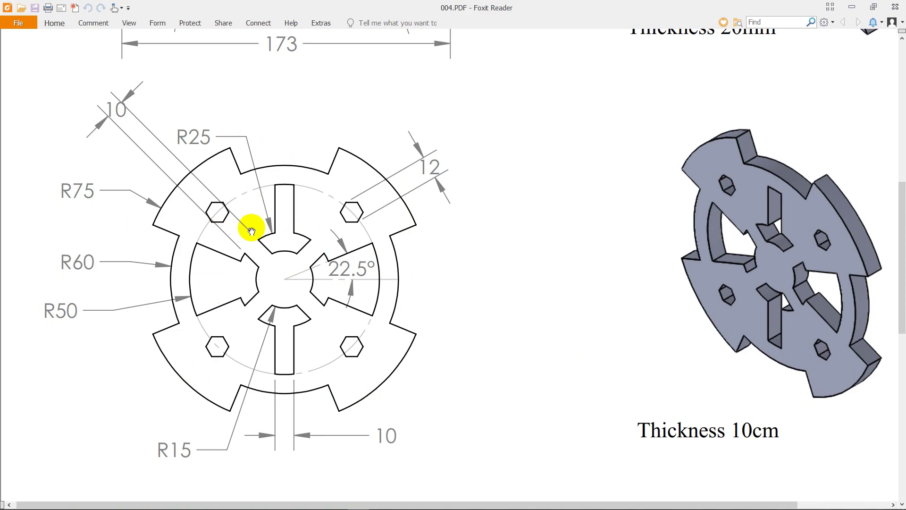
scroll(242, 234, "up", 1)
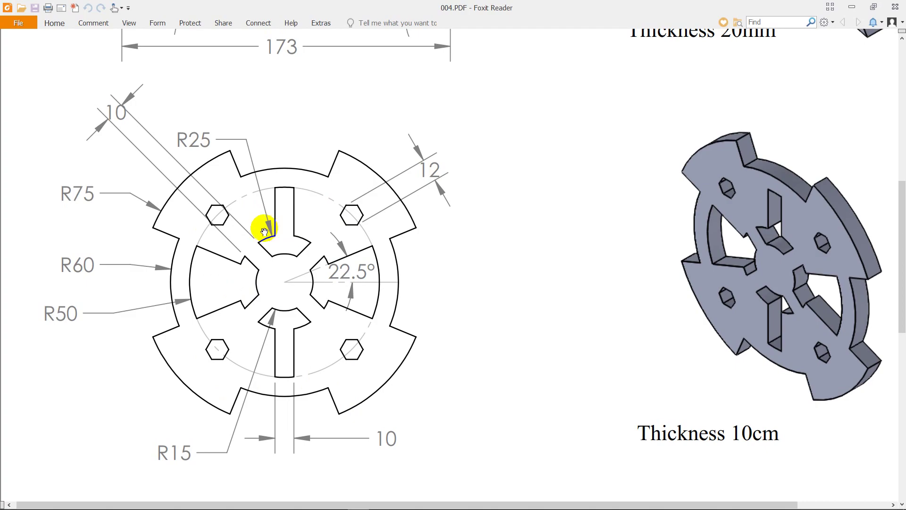
scroll(250, 264, "down", 1)
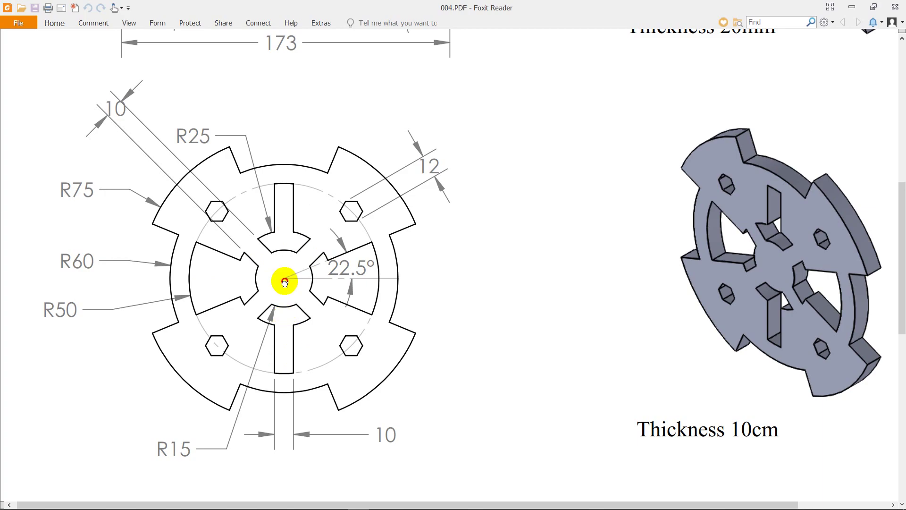
left_click_drag(283, 277, 284, 279)
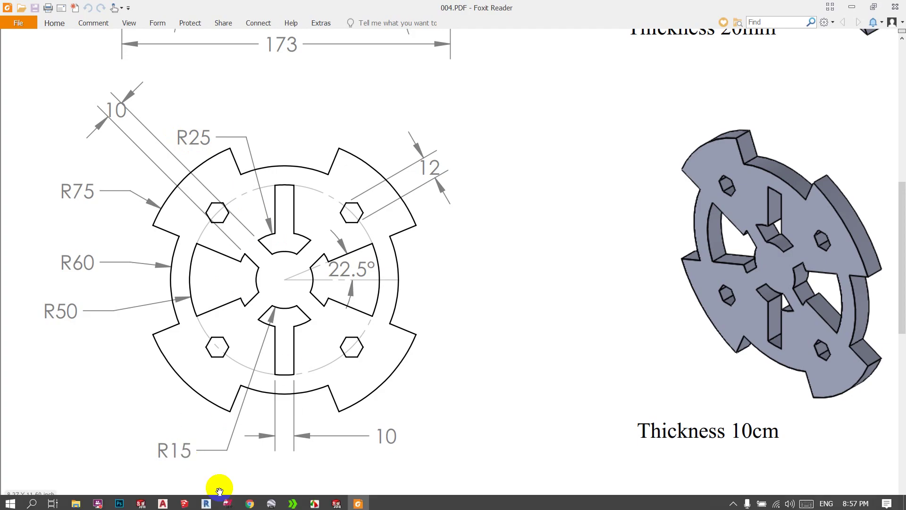
- Create a new SOLIDWORKS part and set its document units to CGS (centimetre, gram, second)
left_click(336, 503)
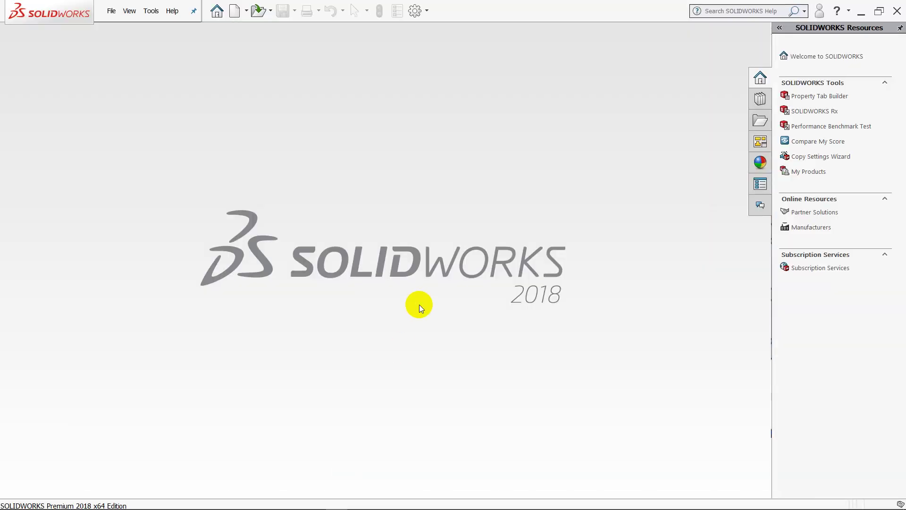
key("ctrl+n")
left_click(470, 326)
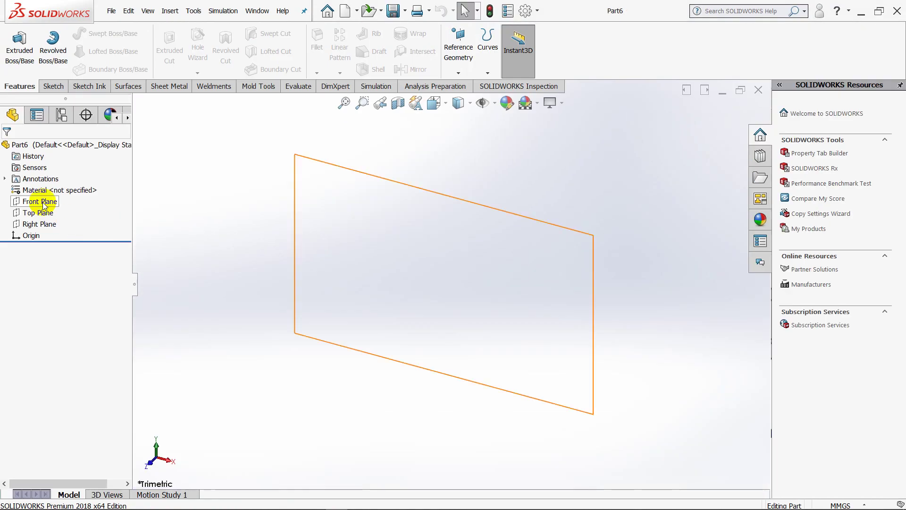
left_click(43, 204)
left_click(50, 188)
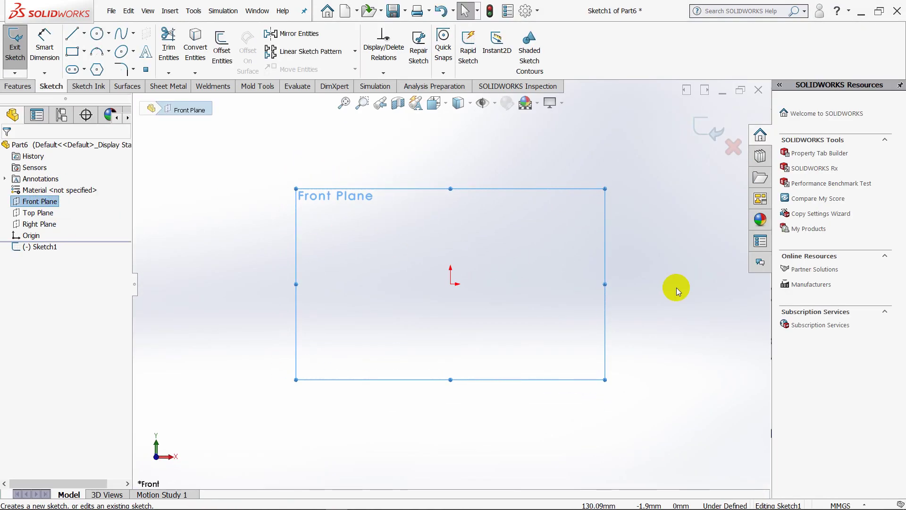
left_click(704, 131)
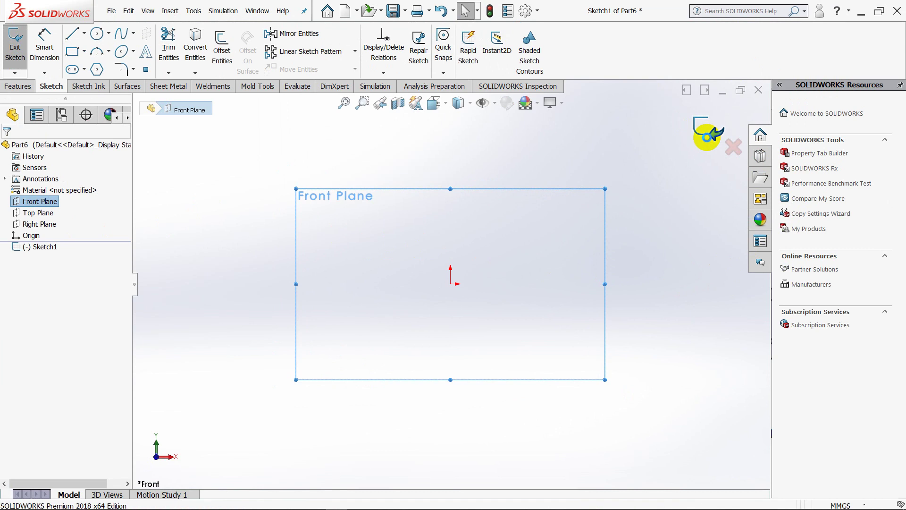
left_click(839, 505)
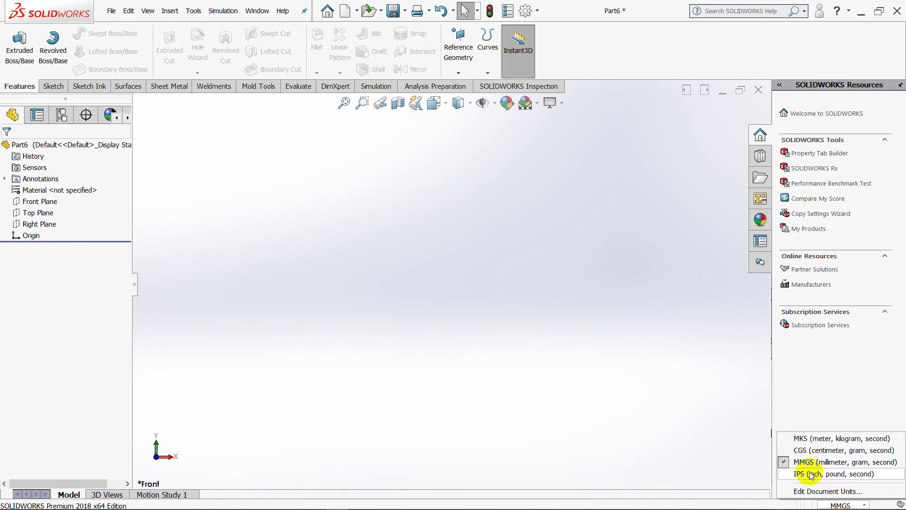
left_click(803, 450)
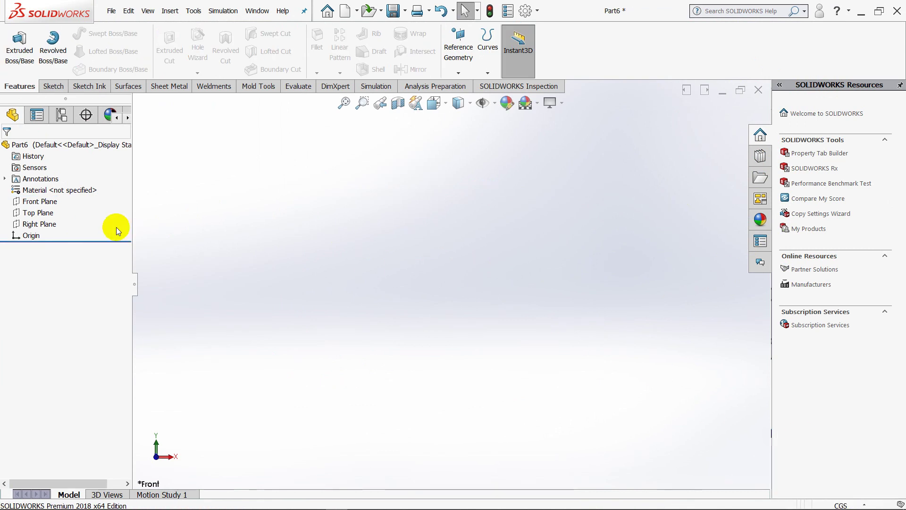
- Sketch three concentric circles centred on the origin on the Front Plane
left_click(40, 201)
left_click(65, 187)
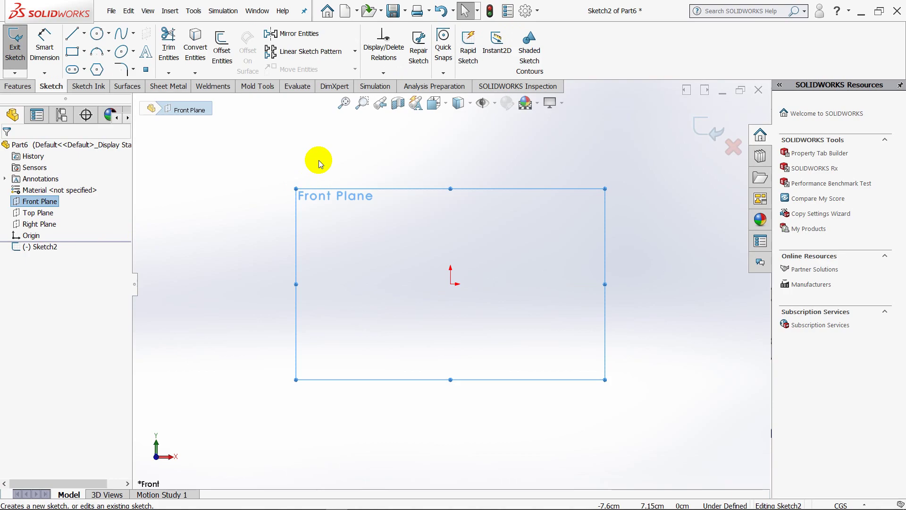
left_click(108, 33)
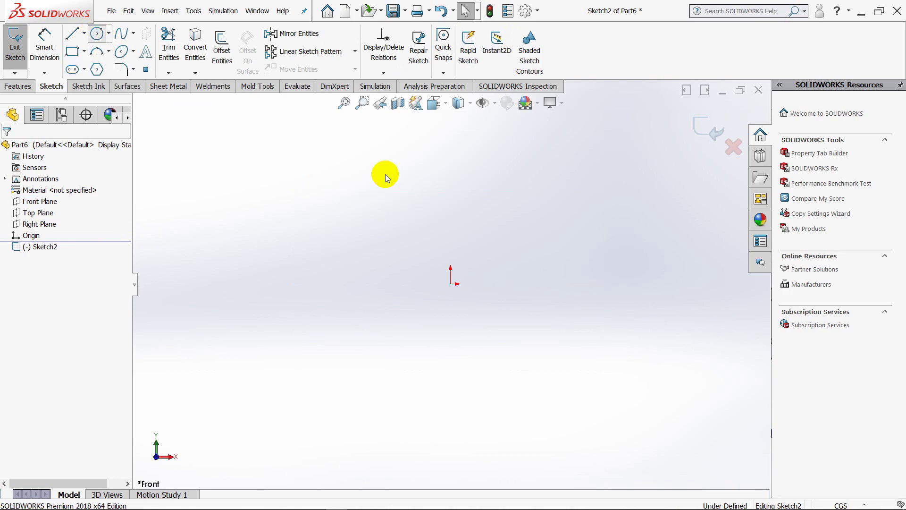
left_click_drag(451, 283, 450, 204)
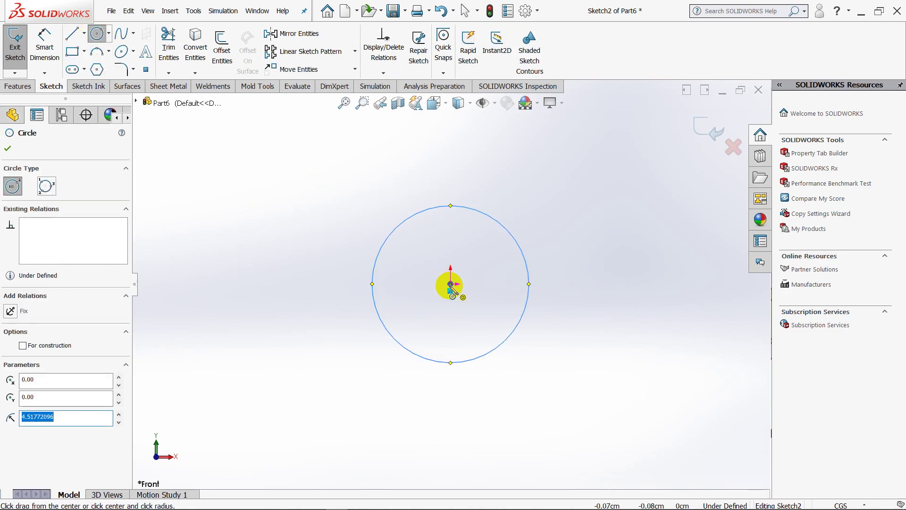
left_click_drag(450, 284, 450, 163)
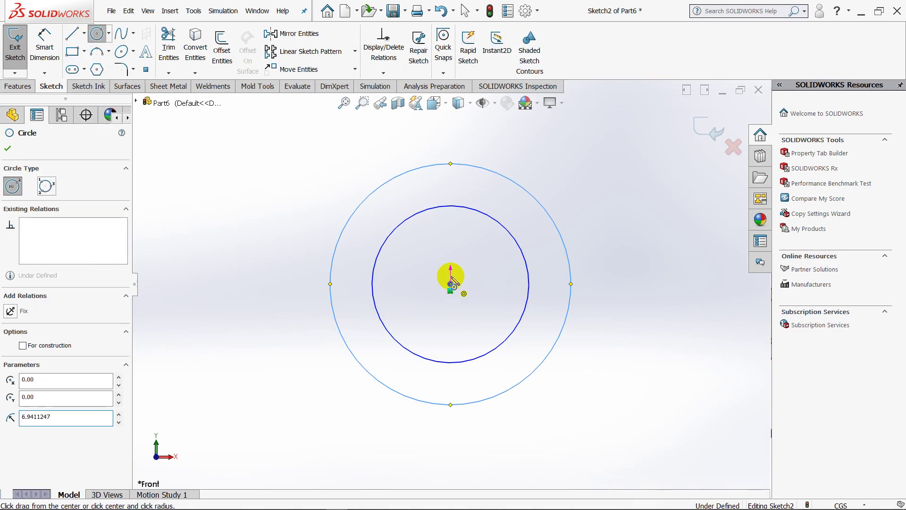
left_click_drag(451, 284, 453, 254)
key("Escape")
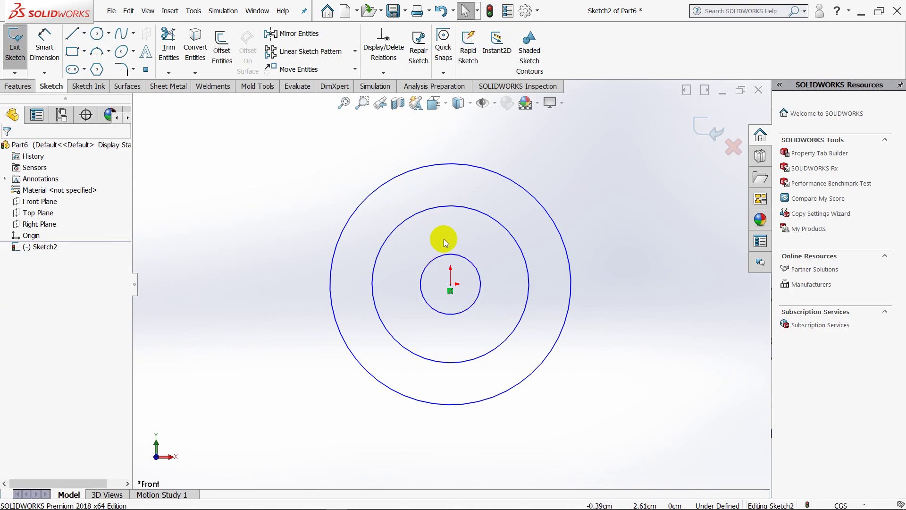
- Dimension the circles to diameters of 30, 50 and 100 cm
left_click(44, 47)
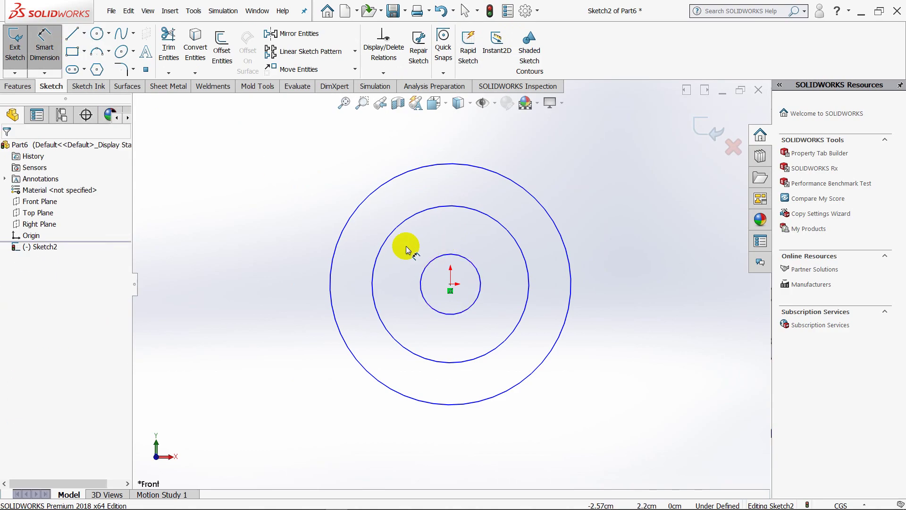
left_click(449, 259)
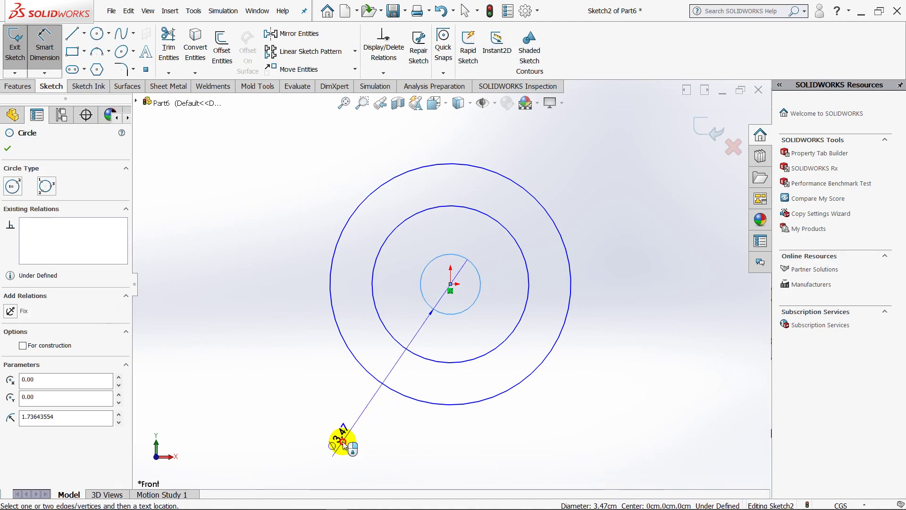
left_click(344, 435)
type("30")
key("Return")
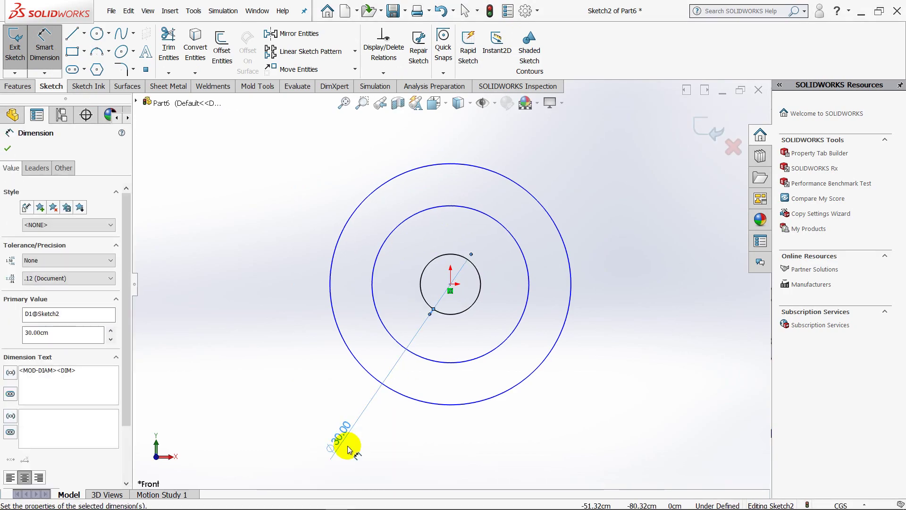
left_click(375, 304)
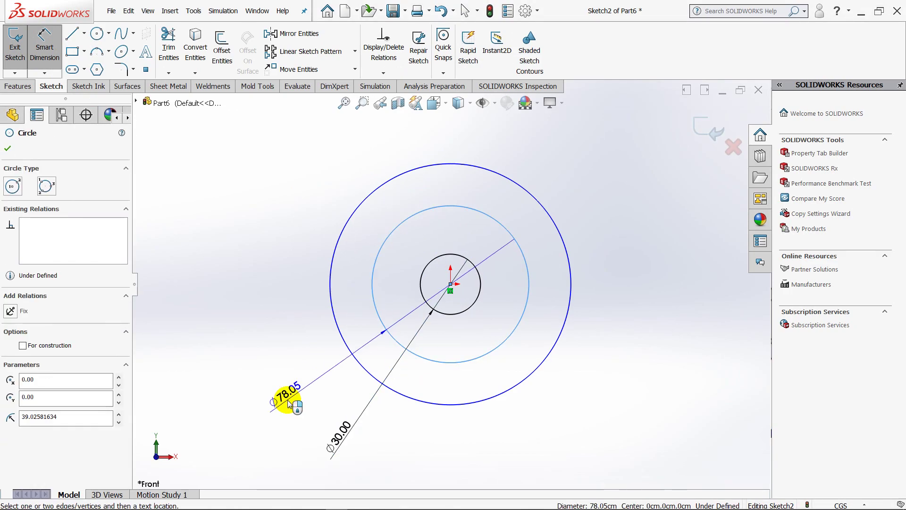
left_click(287, 405)
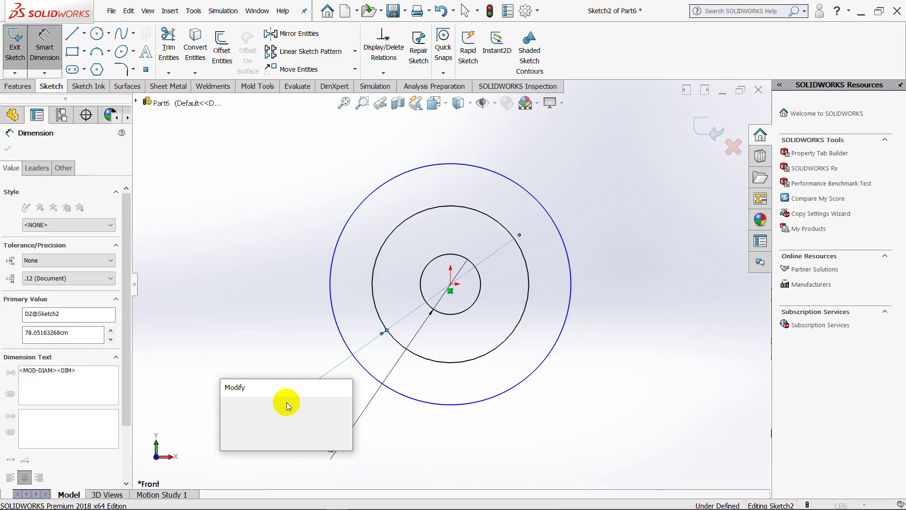
type("50")
key("Return")
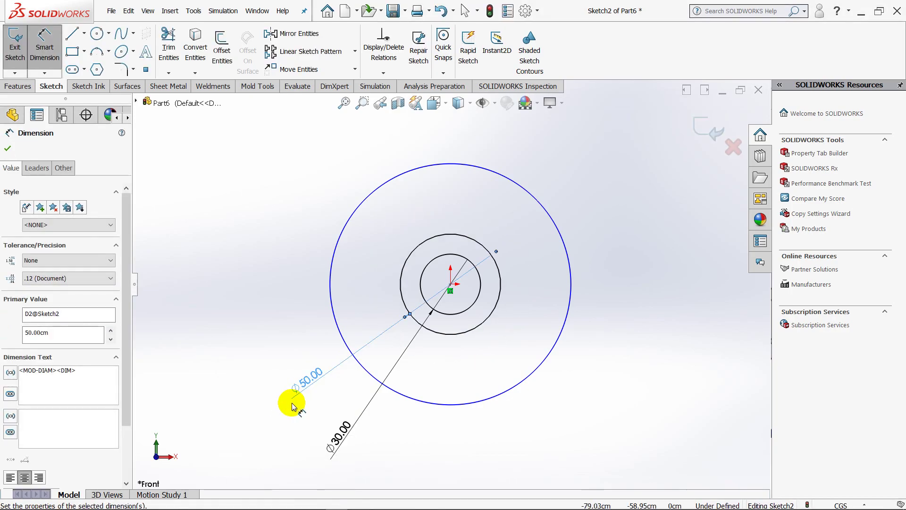
left_click(341, 238)
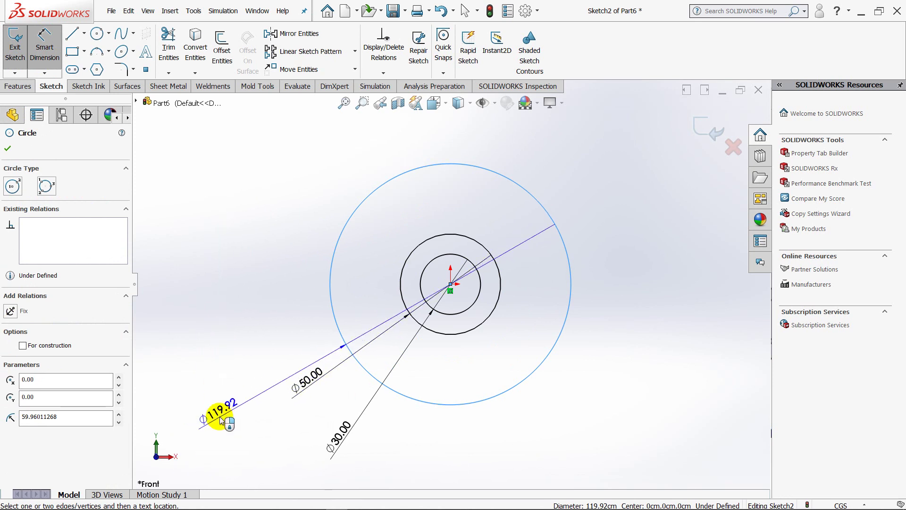
left_click(216, 416)
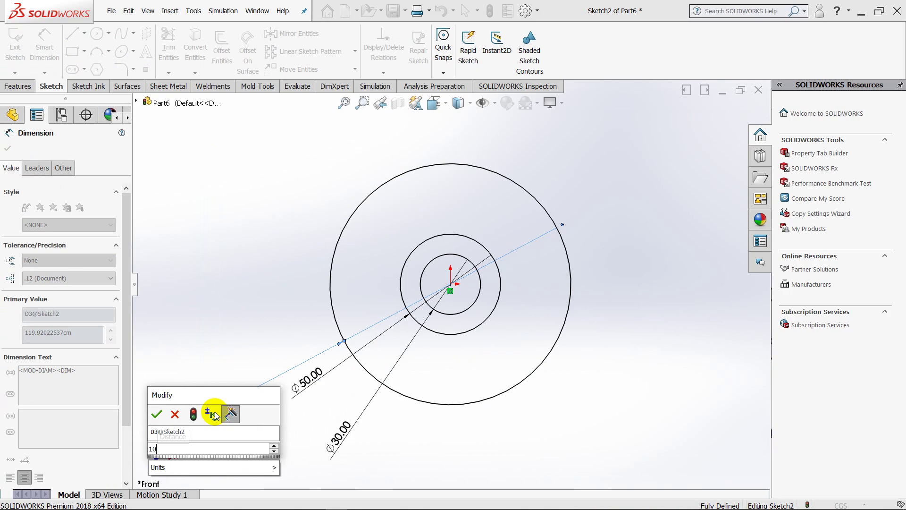
type("100")
key("Return")
left_click(5, 151)
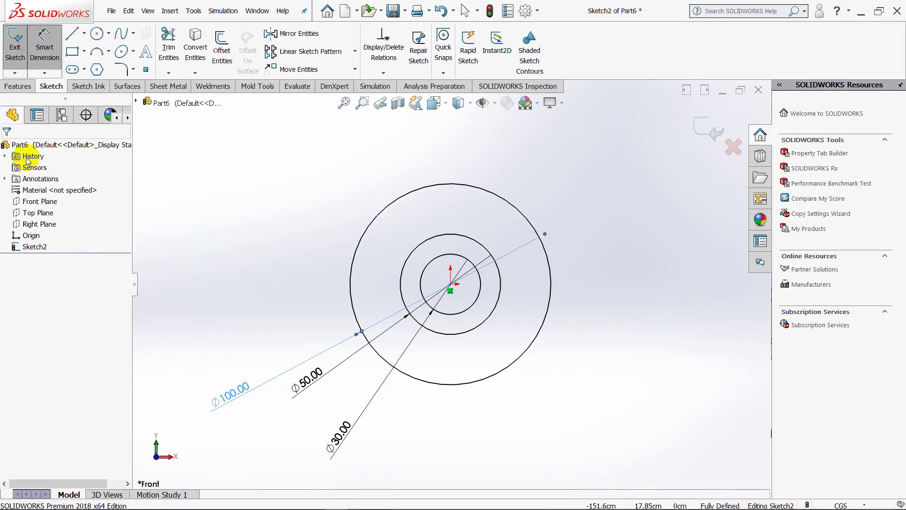
- Hide the sketch dimensions and shift the view slightly left
scroll(439, 283, "up", 3)
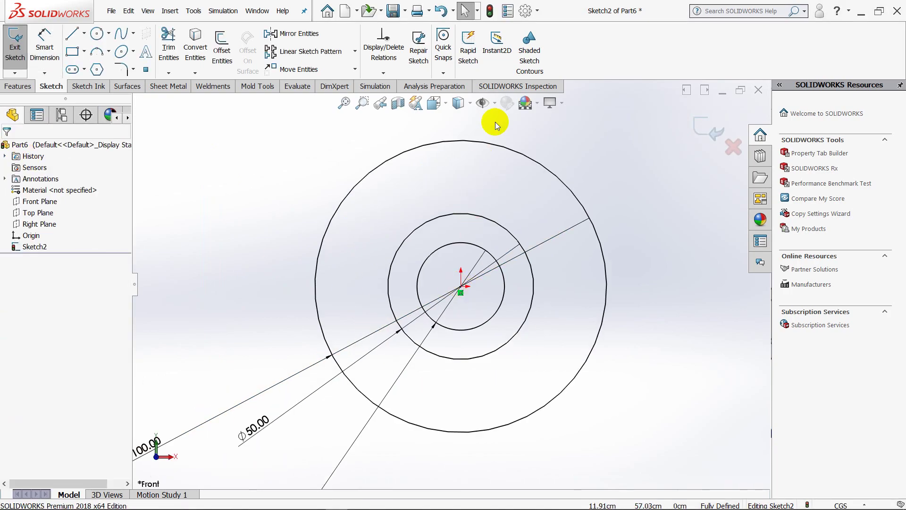
left_click(494, 103)
left_click(486, 232)
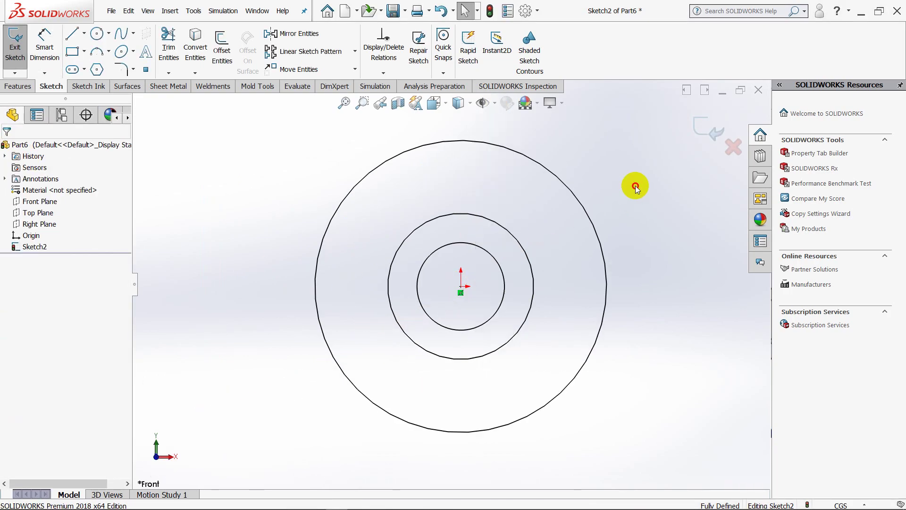
middle_click_drag(626, 194, 601, 201, "ctrl")
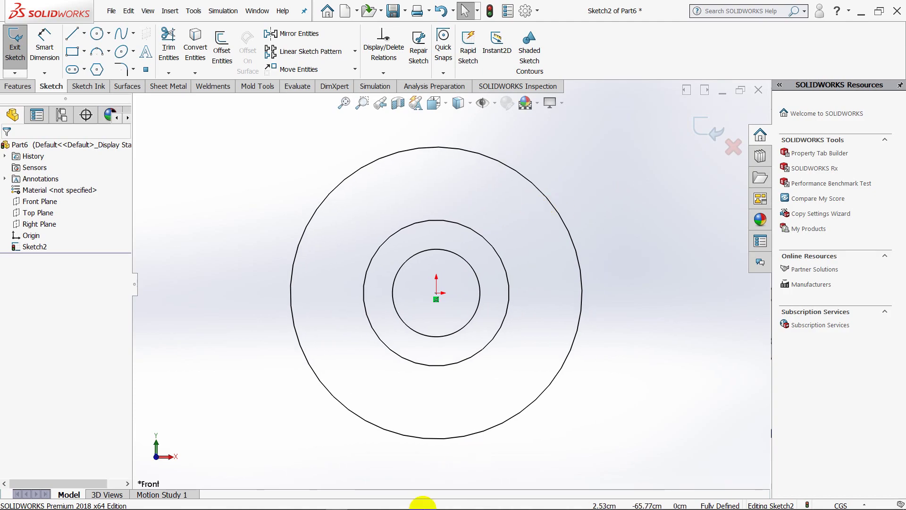
left_click(358, 500)
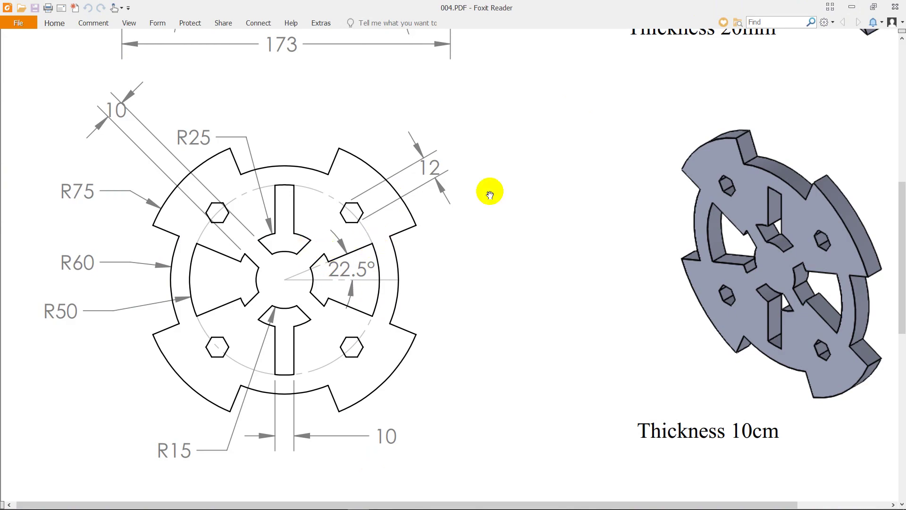
left_click(855, 7)
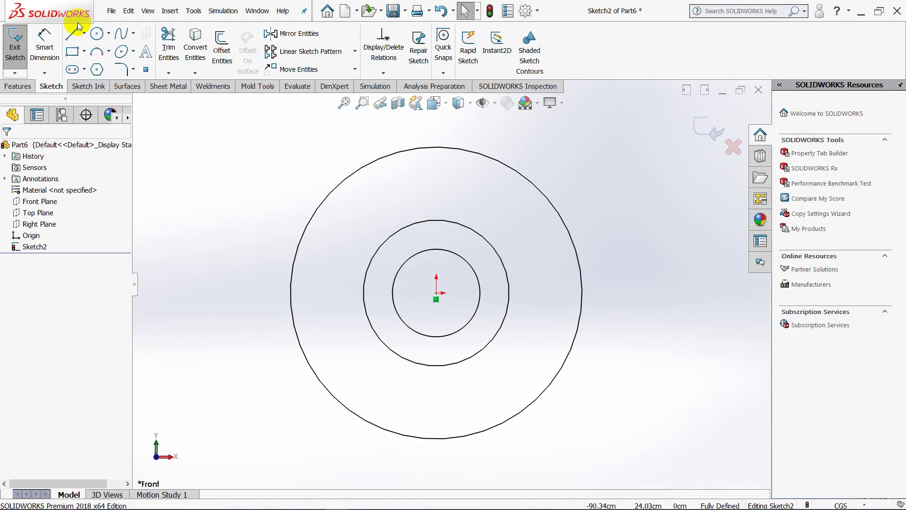
- Draw an angled line and a horizontal line from the origin out to the outer circle
left_click(71, 41)
left_click_drag(436, 293, 565, 226)
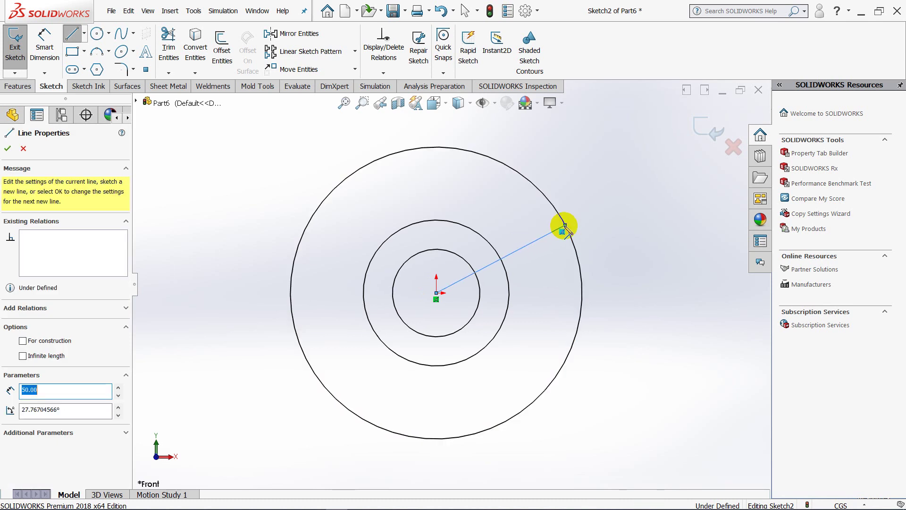
key("Escape")
left_click(71, 34)
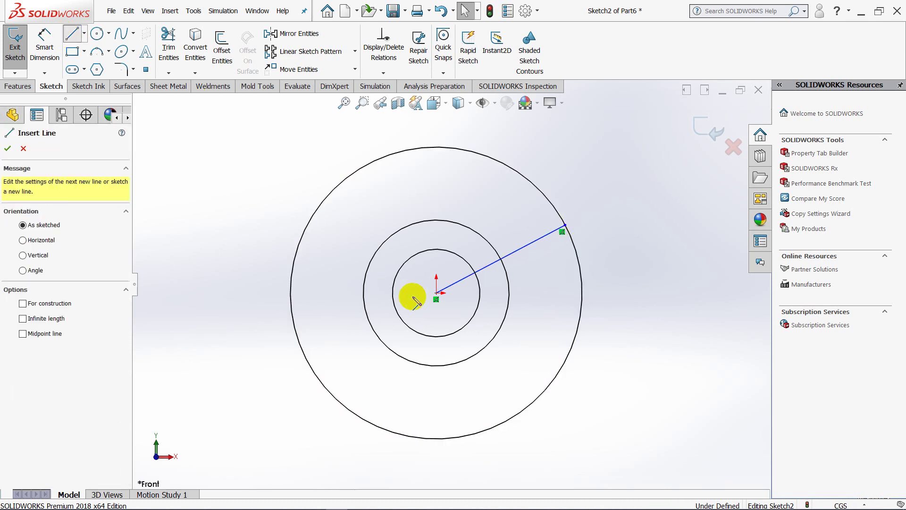
left_click_drag(436, 294, 631, 294)
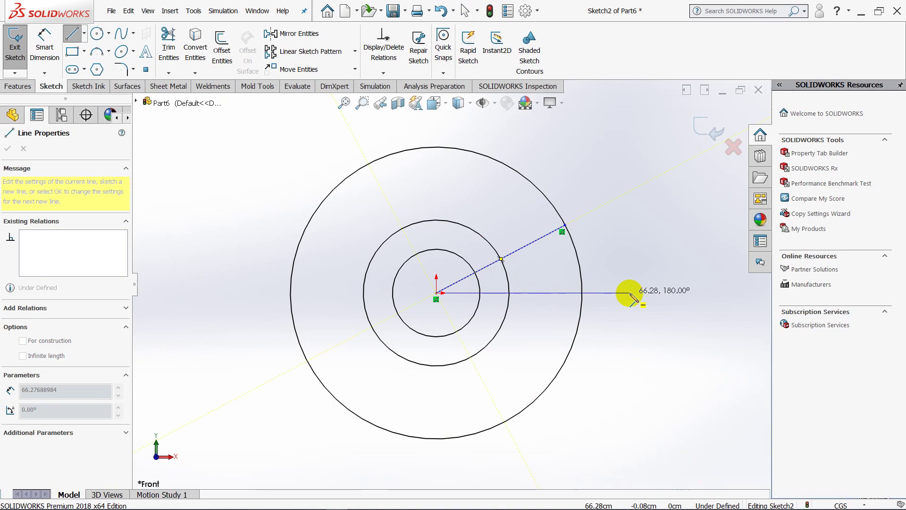
key("Escape")
- Dimension the angle between the two lines as 22.5°
left_click(44, 40)
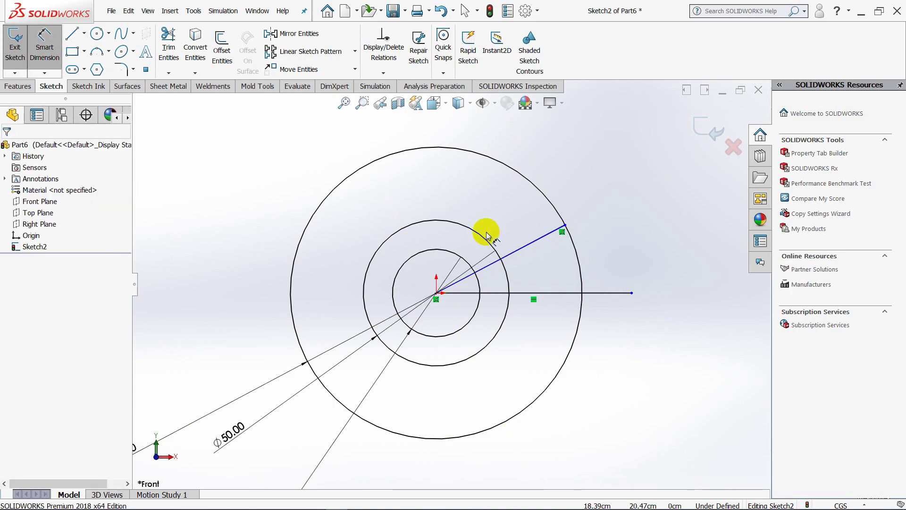
left_click(526, 247)
left_click(541, 293)
left_click(538, 274)
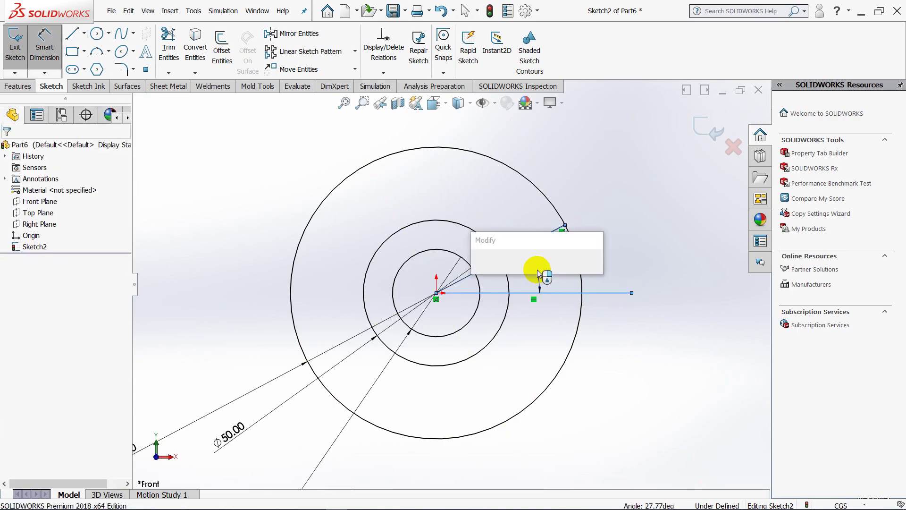
type("22.5")
key("Return")
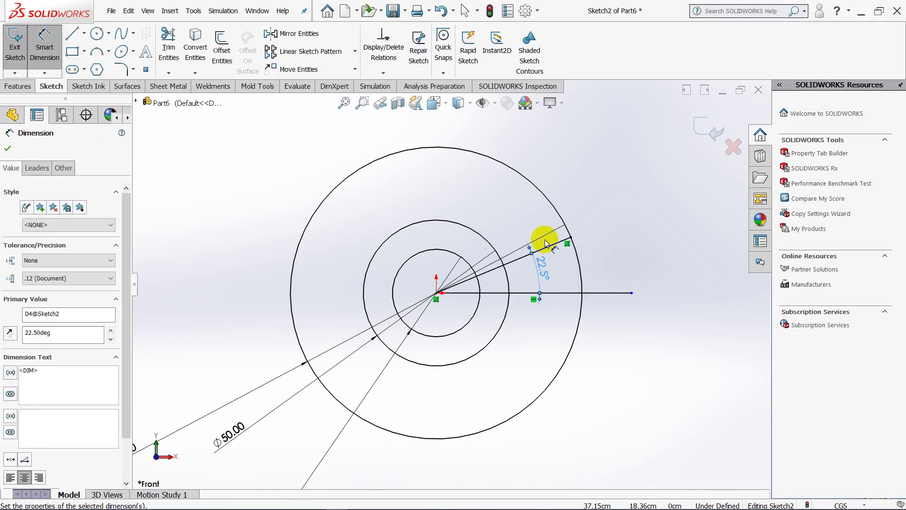
left_click(8, 148)
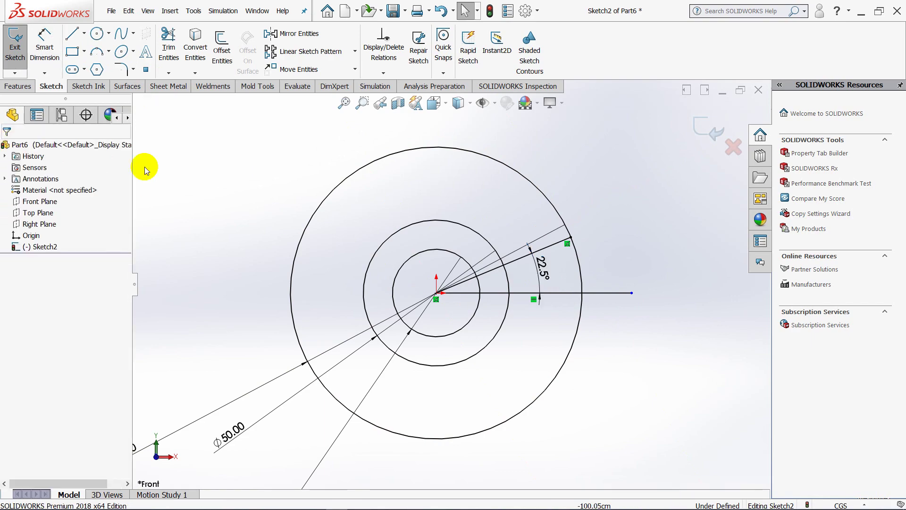
- Hide the sketch dimensions again
left_click(493, 100)
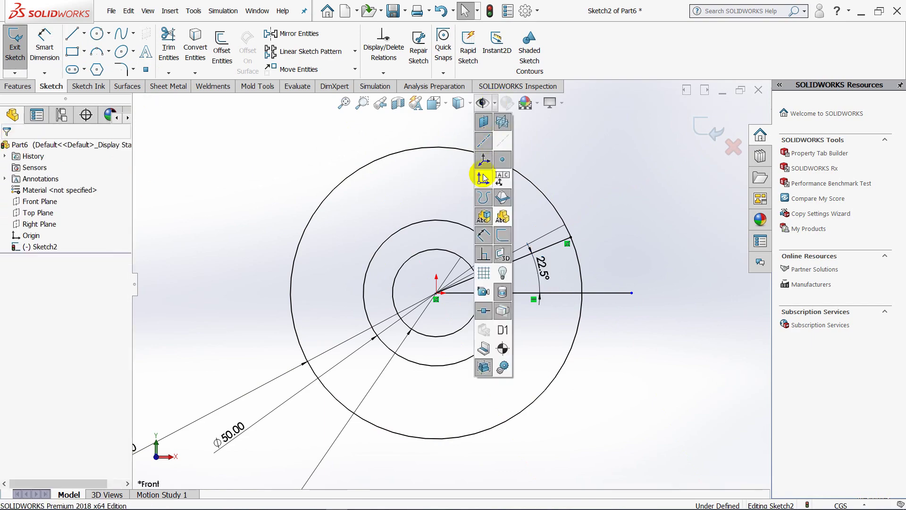
left_click(479, 237)
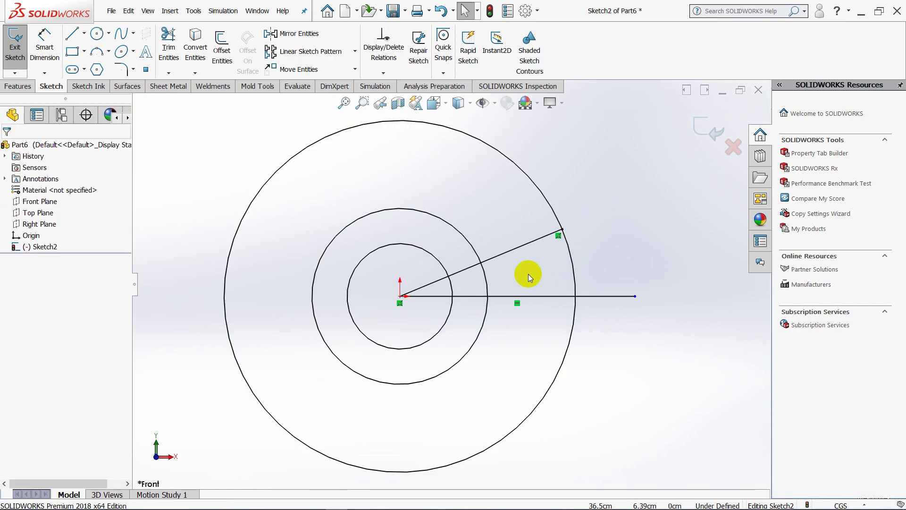
scroll(528, 274, "down", 2)
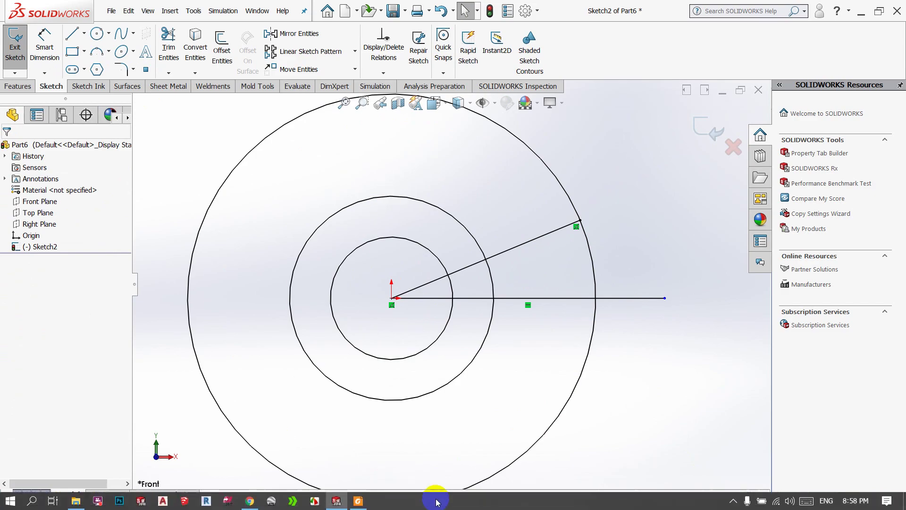
- Trim away the angled line's portion inside the middle circle
left_click(168, 48)
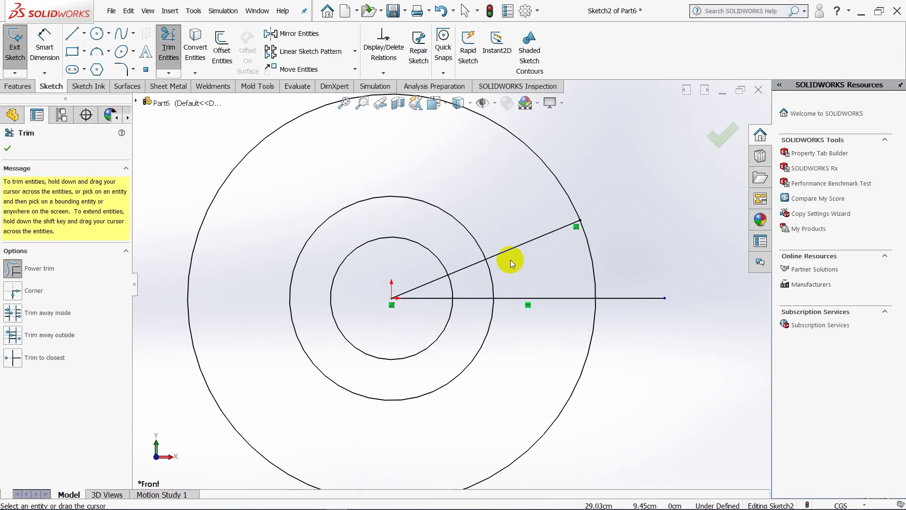
left_click_drag(462, 255, 467, 272)
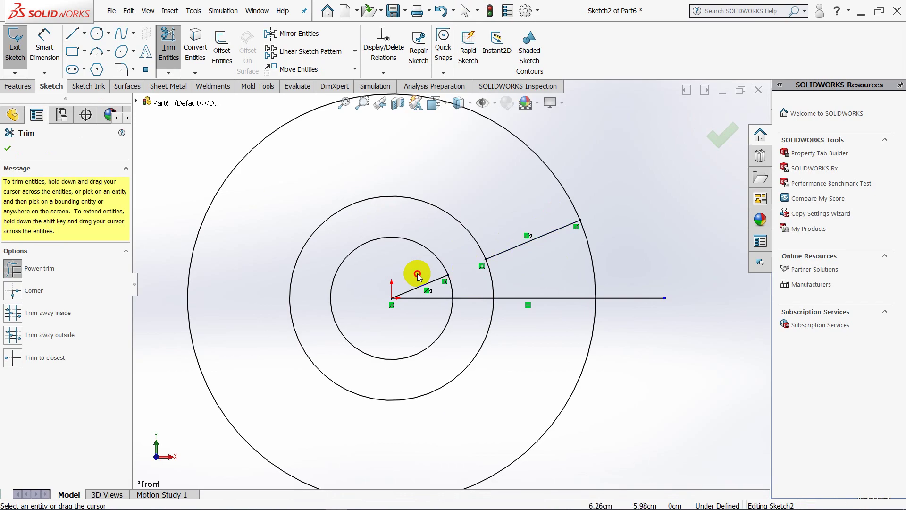
left_click(7, 148)
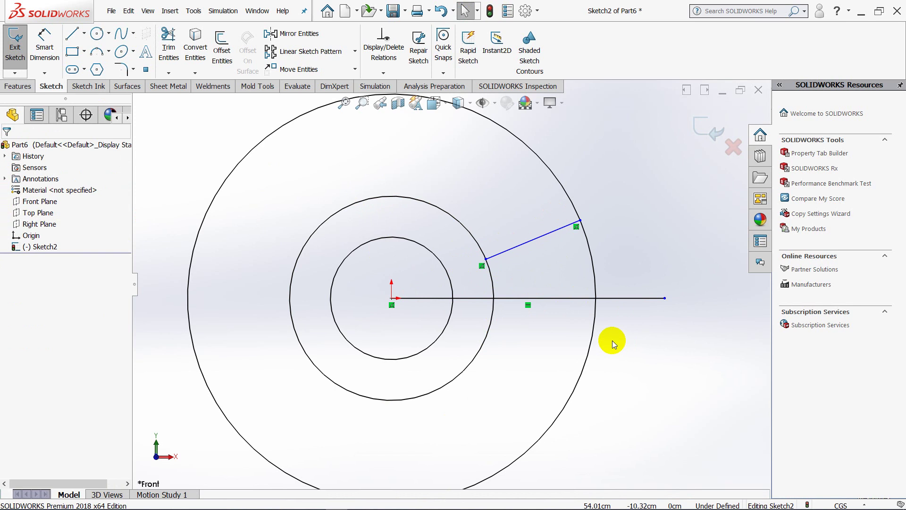
scroll(613, 338, "up", 1)
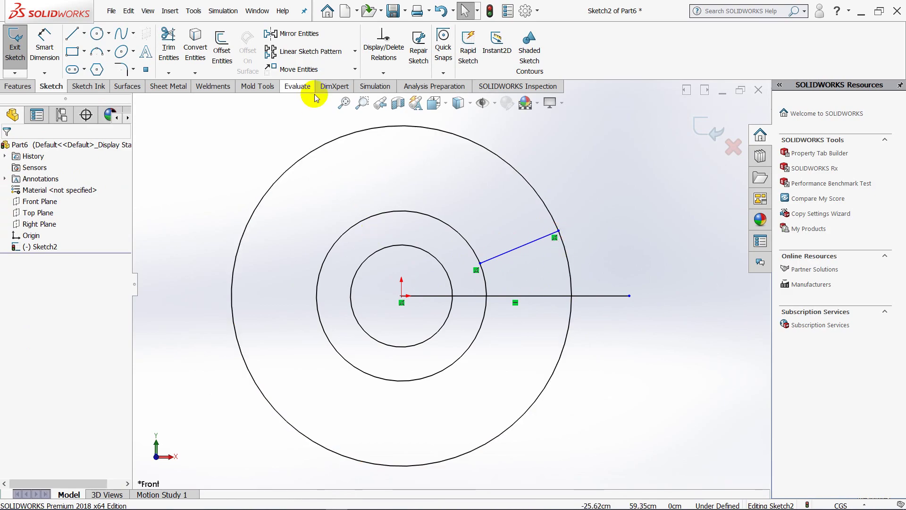
- Mirror the trimmed angled line about the horizontal line to 22.5° below it
left_click(295, 33)
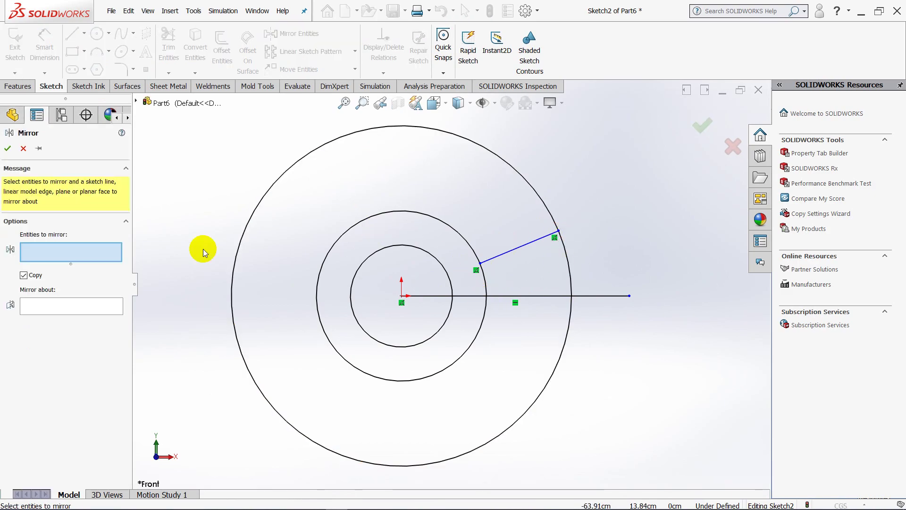
left_click(513, 248)
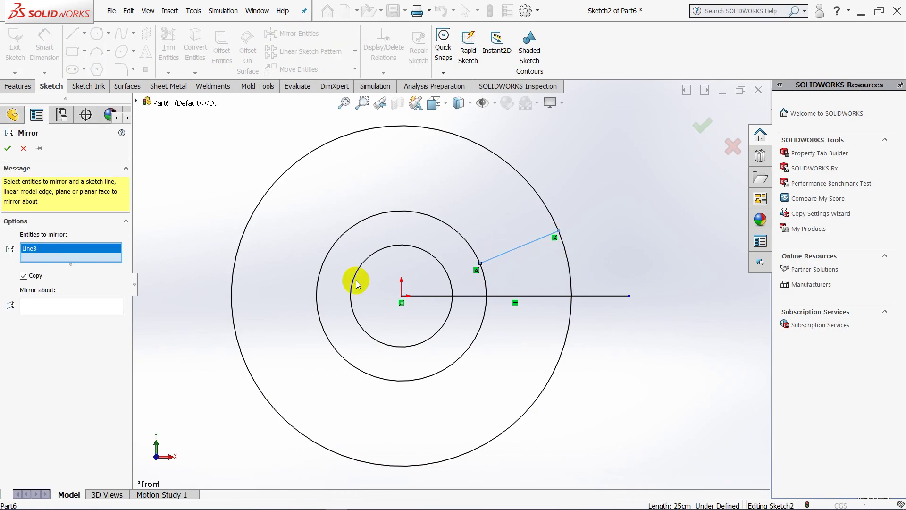
left_click(75, 304)
left_click(439, 297)
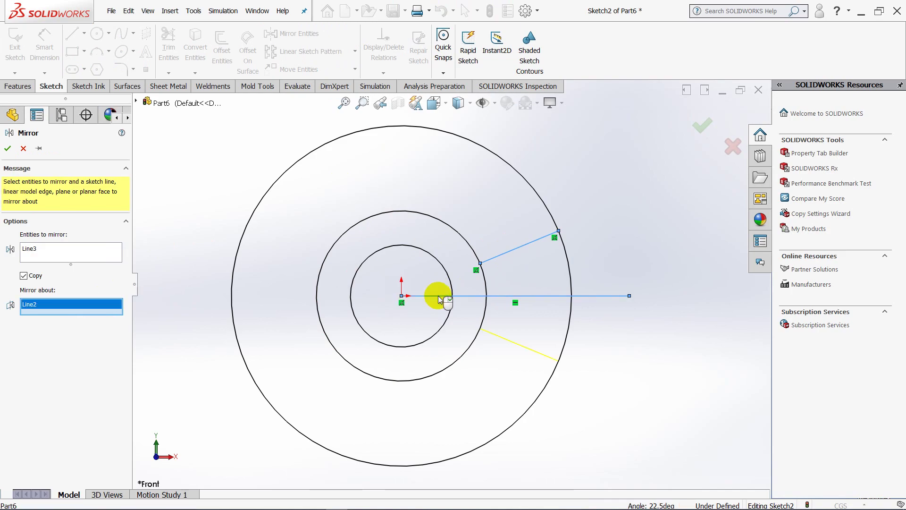
left_click(8, 149)
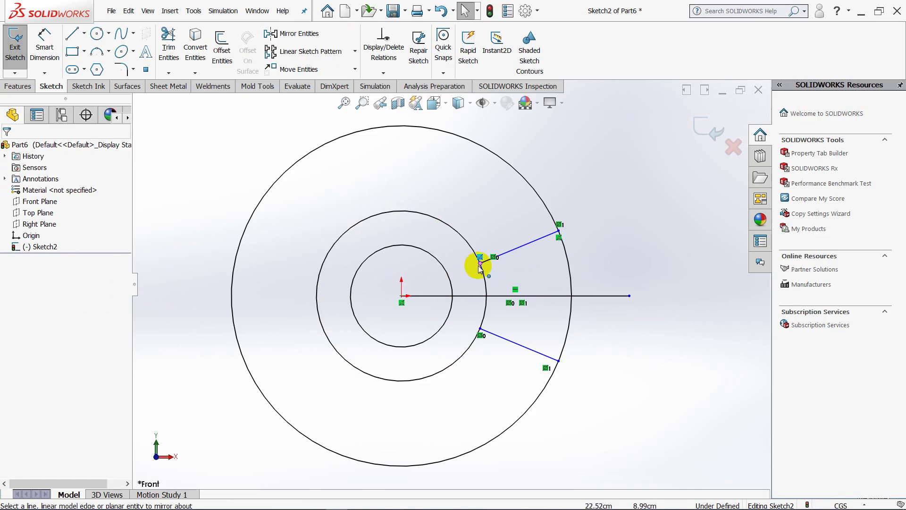
mouse_move(320, 506)
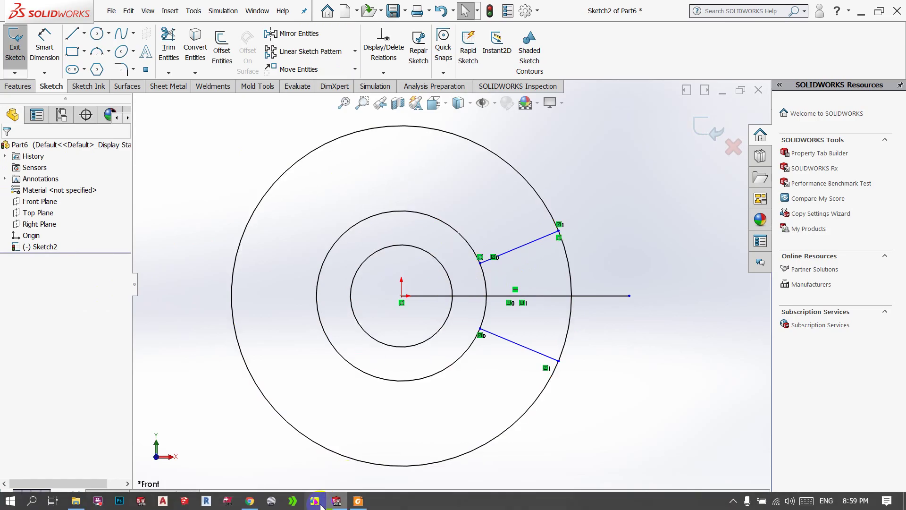
left_click(358, 501)
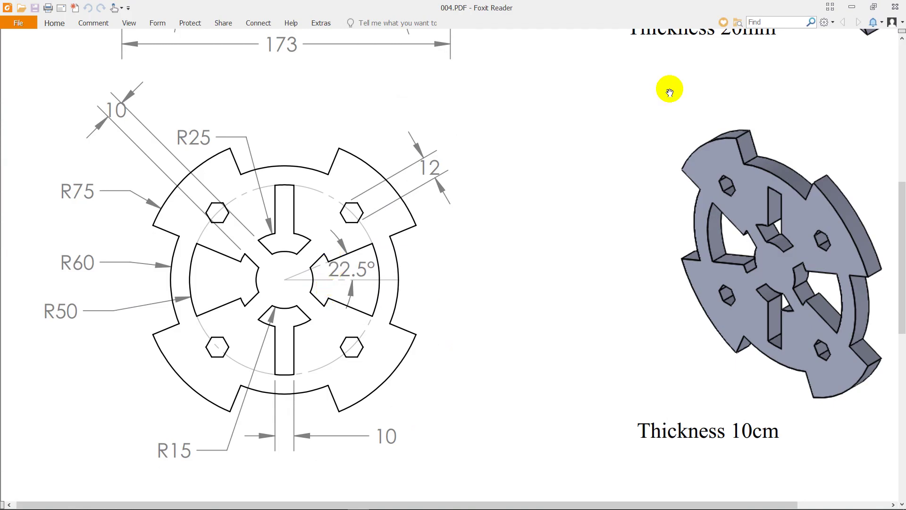
- Trim the middle circle's arc between the two angled lines to open the notch
left_click(852, 7)
left_click(168, 38)
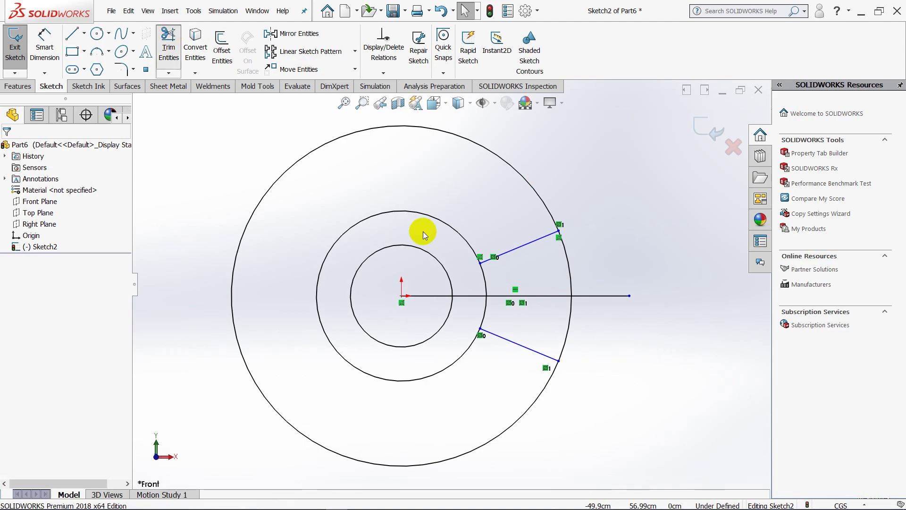
mouse_move(471, 277)
left_mouse_down()
mouse_move(501, 272)
mouse_move(501, 310)
left_mouse_up()
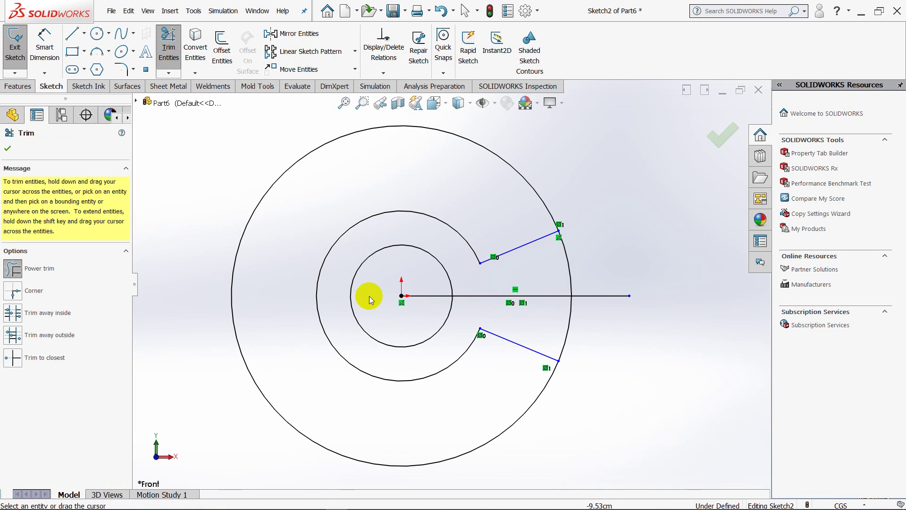
left_click(5, 150)
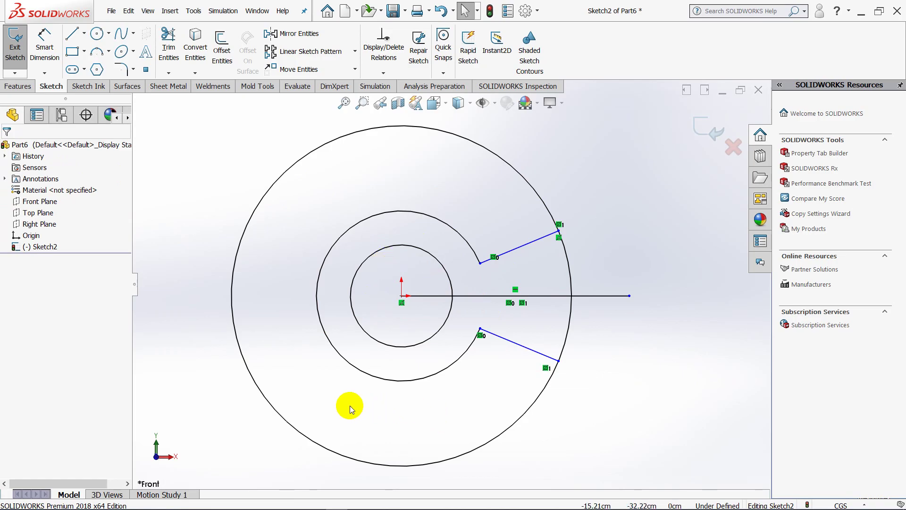
- Check the drawing's 12 hexagon holes, 10-wide slots and R15 centre in the PDF
left_click(367, 504)
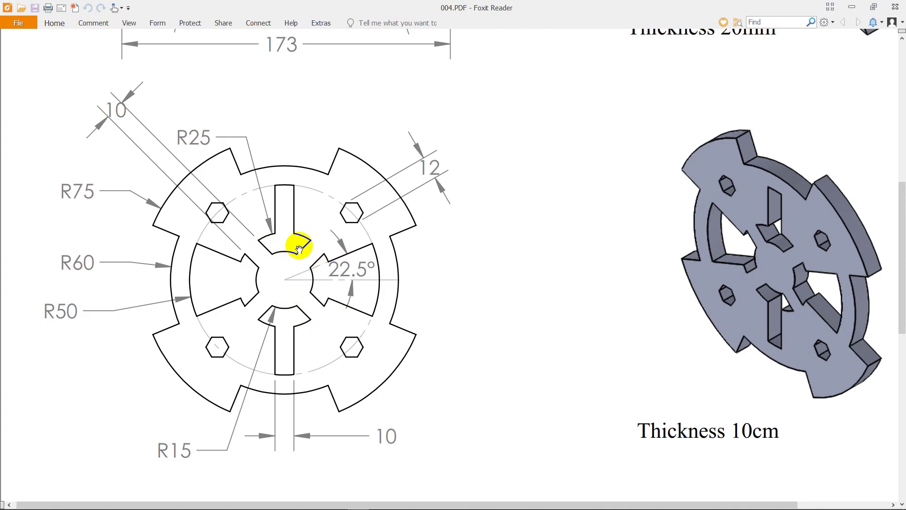
left_click(335, 501)
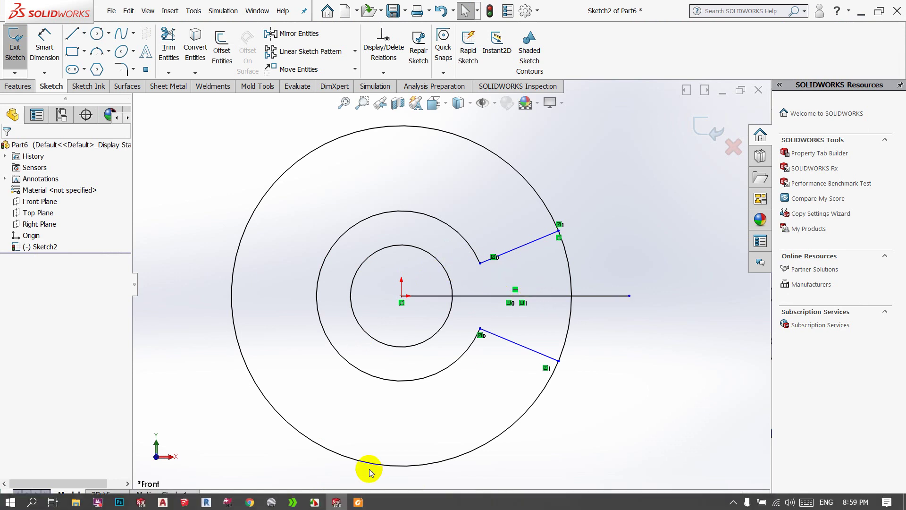
left_click(358, 501)
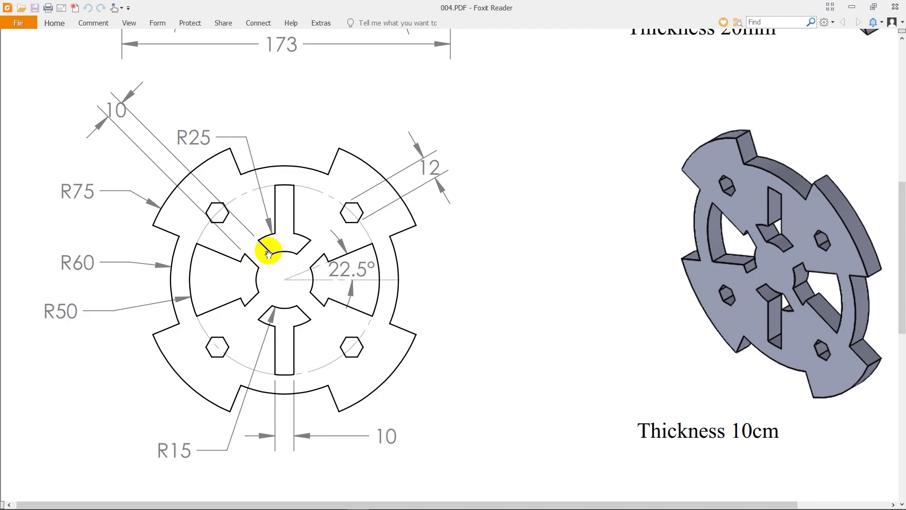
left_click_drag(253, 208, 264, 207)
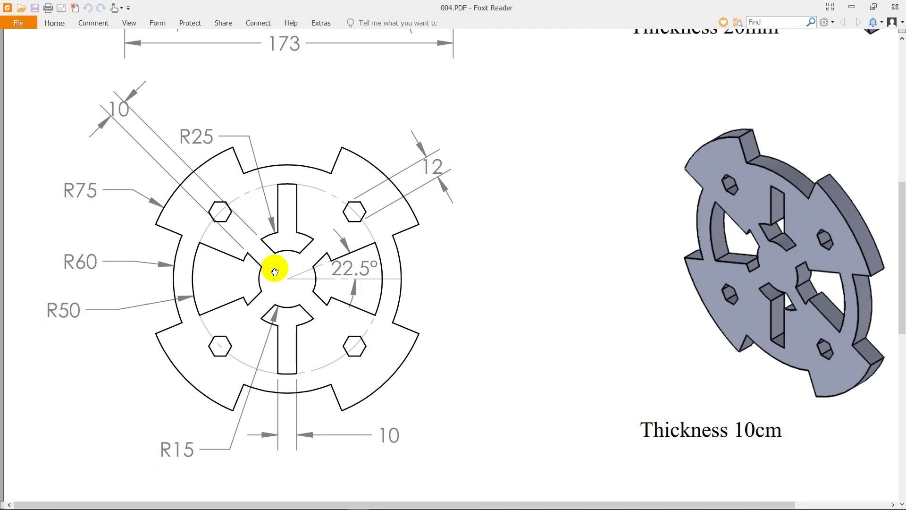
left_click_drag(294, 260, 294, 270)
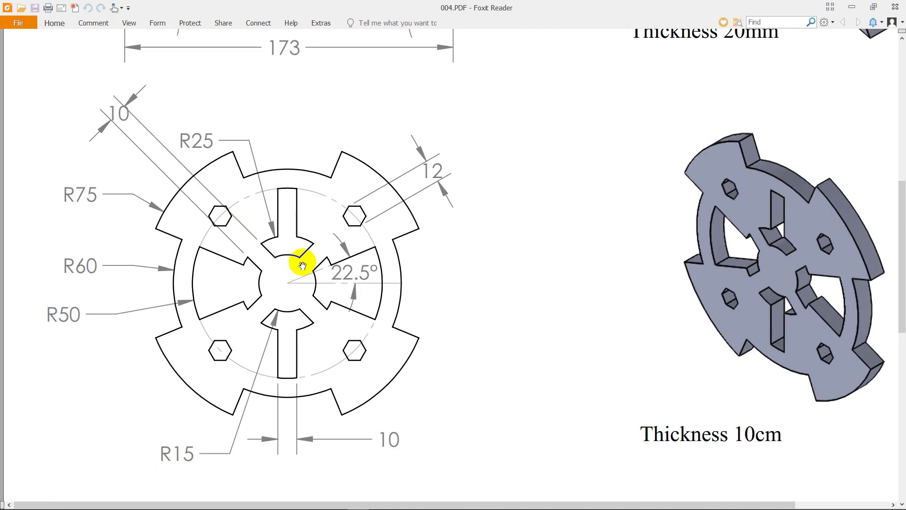
left_click(852, 7)
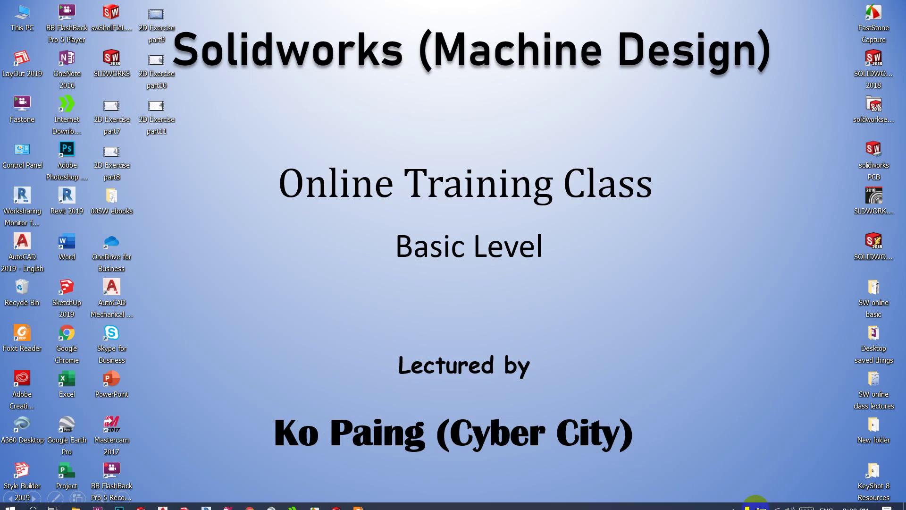
left_click(336, 501)
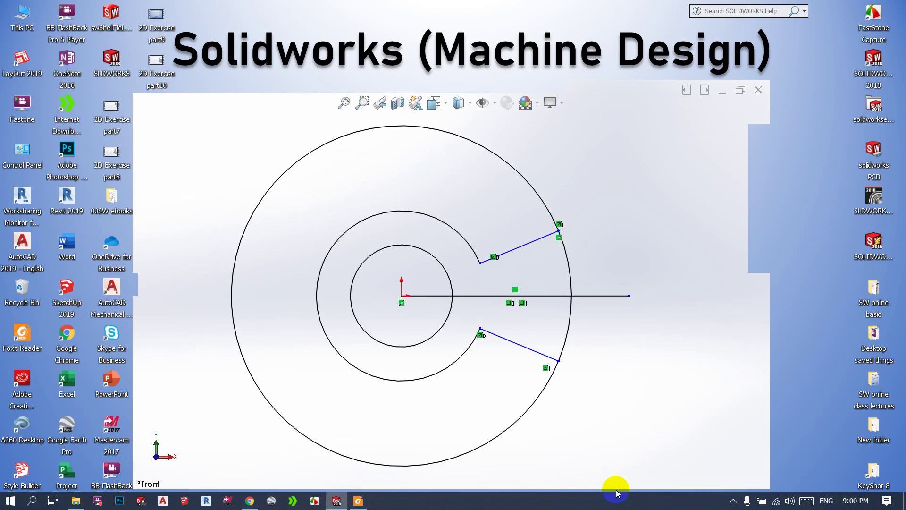
left_click(732, 501)
left_click(358, 501)
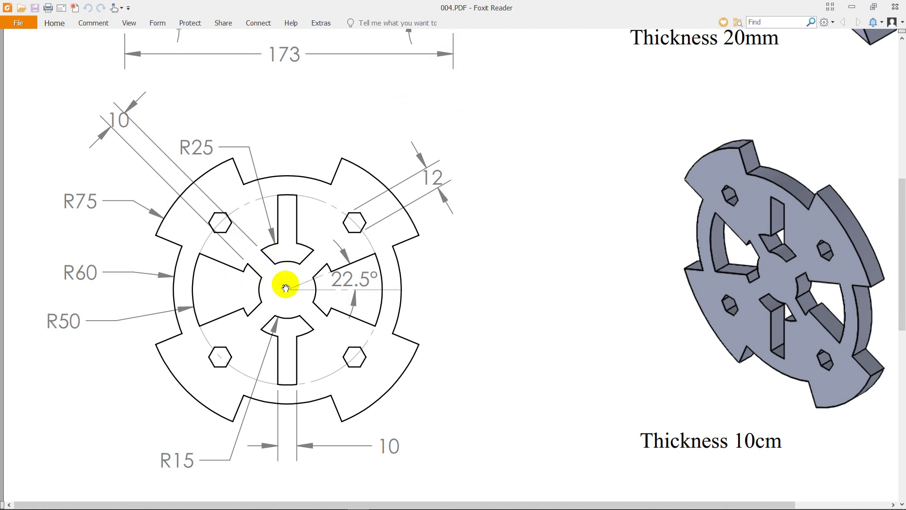
left_click(288, 288)
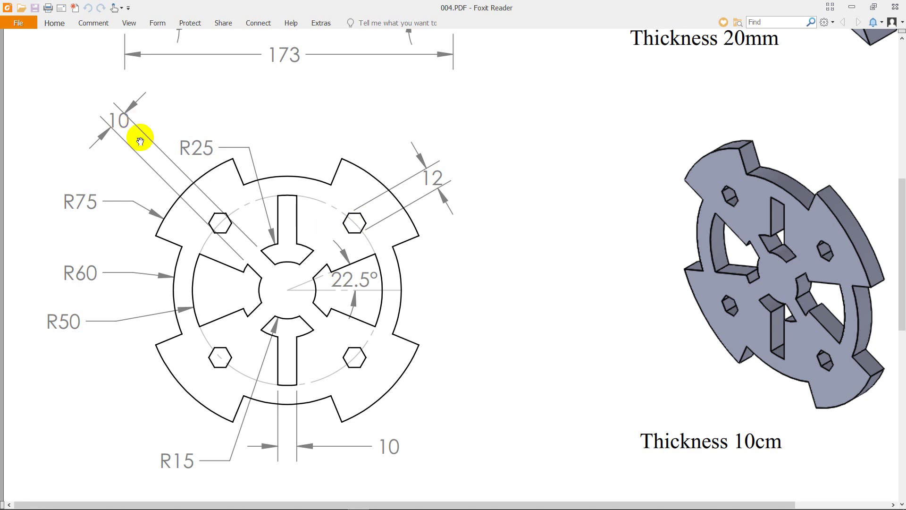
- Draw a new line from the origin upward to the right, above the slot
left_click(852, 7)
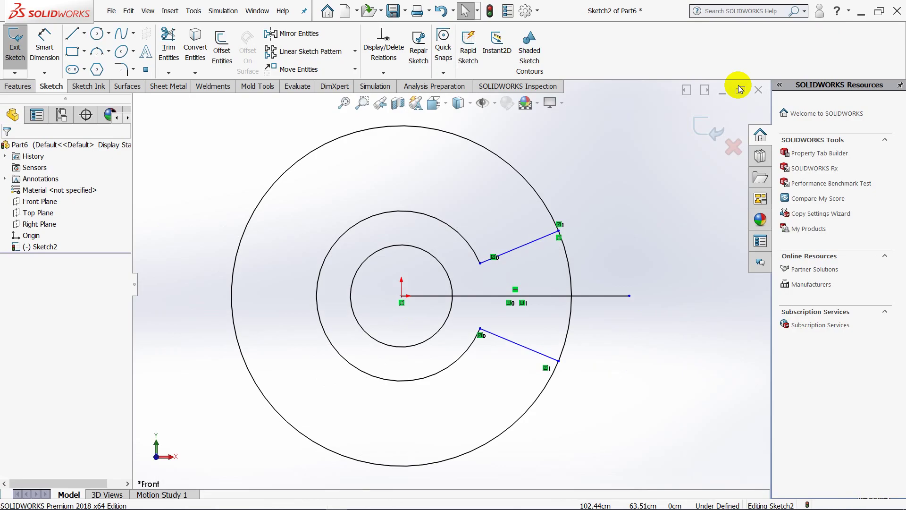
scroll(484, 308, "down", 2)
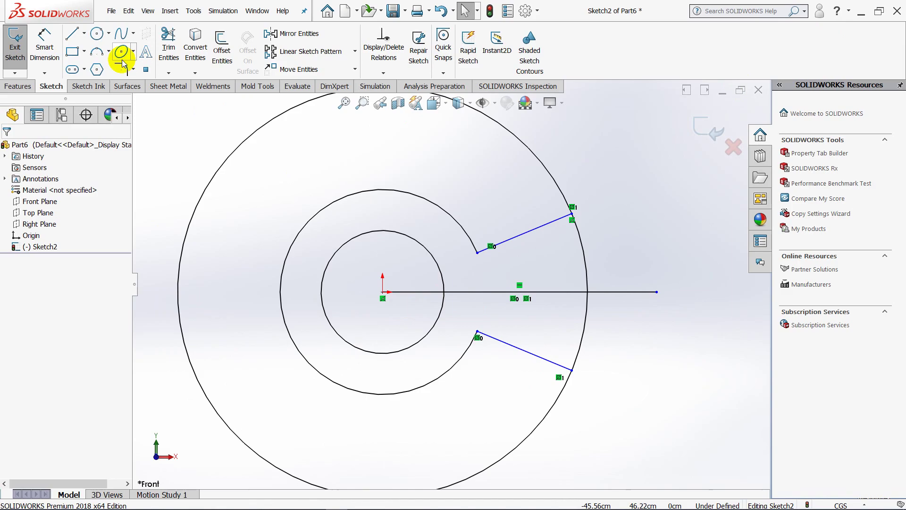
scroll(295, 156, "up", 2)
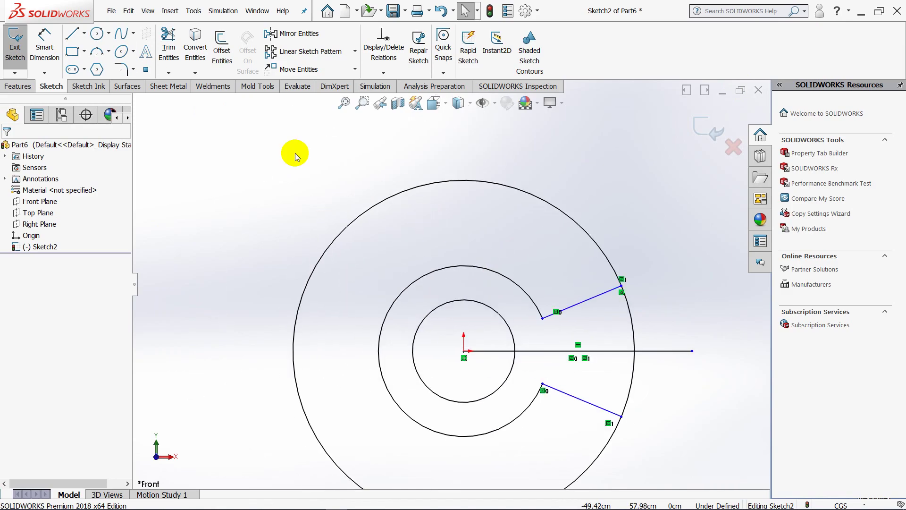
left_click(72, 33)
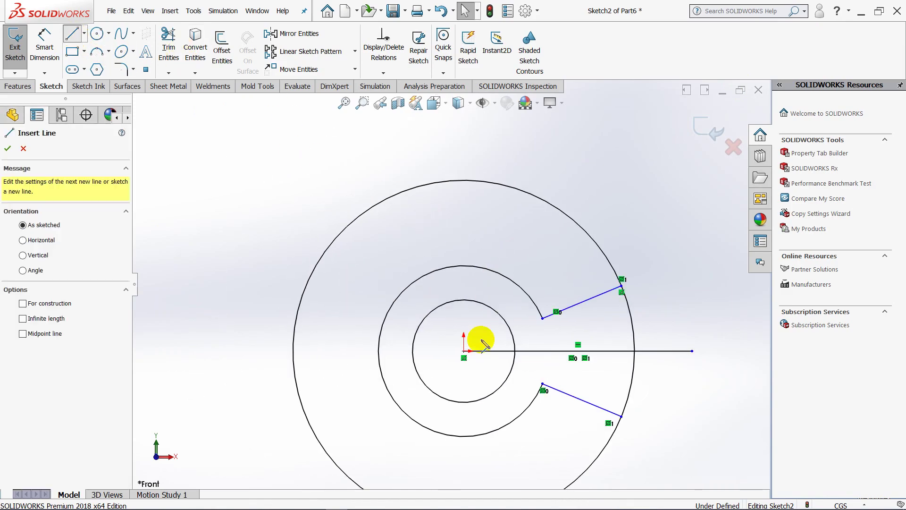
left_click(464, 351)
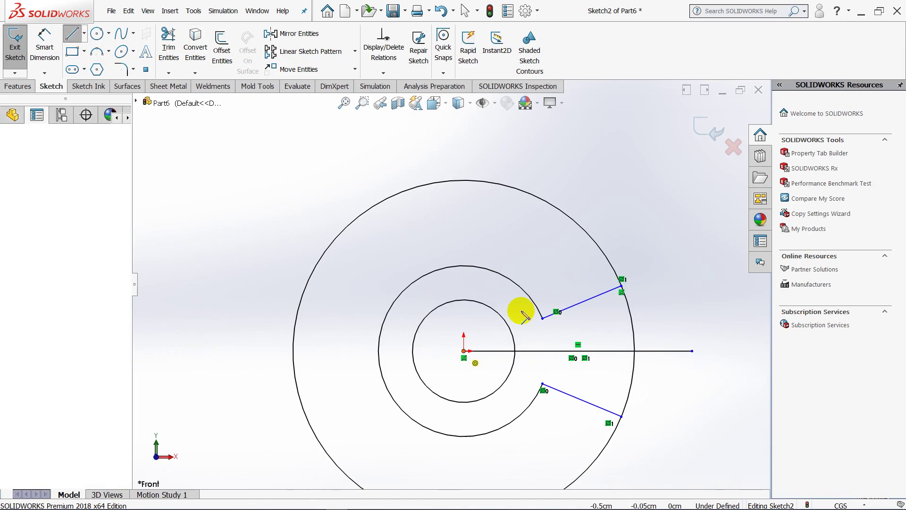
left_click(554, 255)
key("Escape")
- Dimension the new line at 45° to the horizontal and snap its end onto the outer circle
left_click(44, 44)
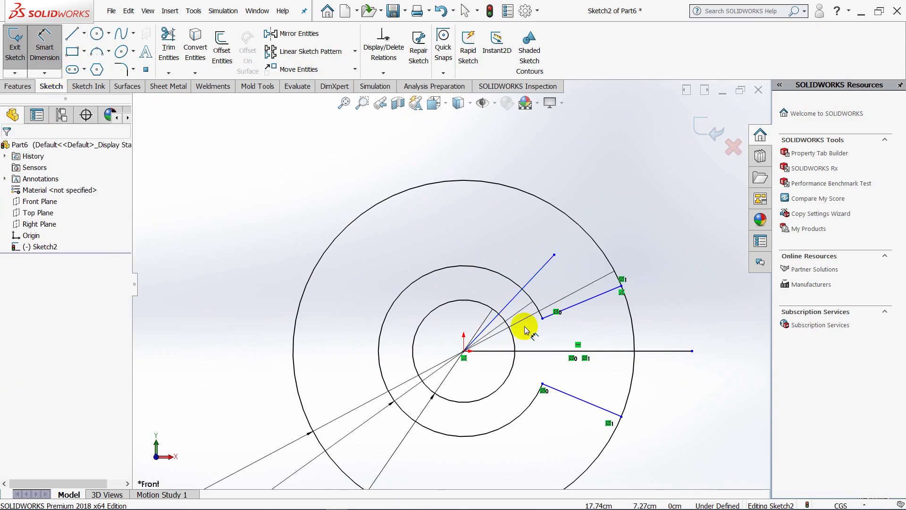
left_click(516, 295)
left_click(534, 351)
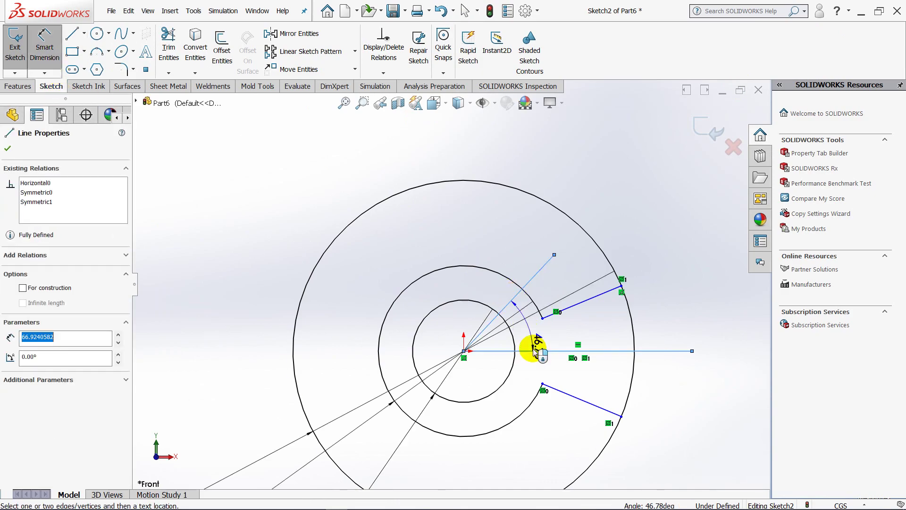
left_click(650, 294)
type("45")
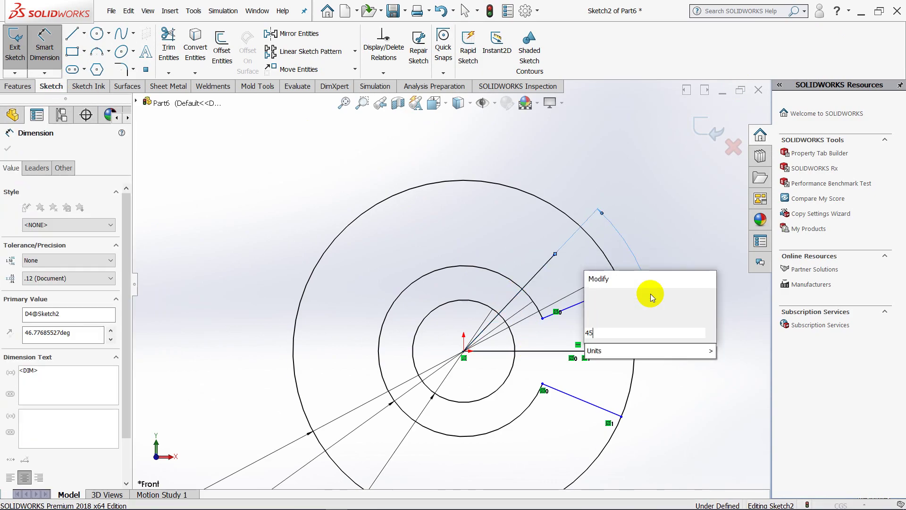
key("Return")
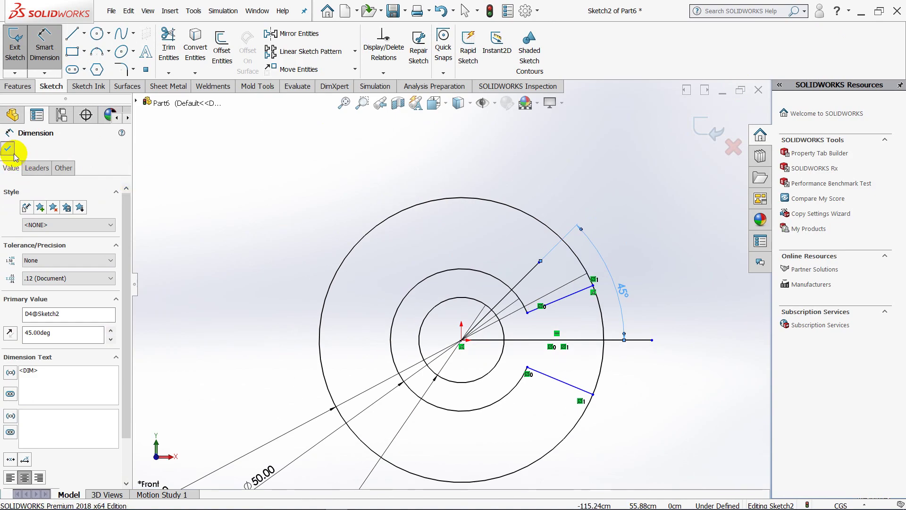
left_click(8, 149)
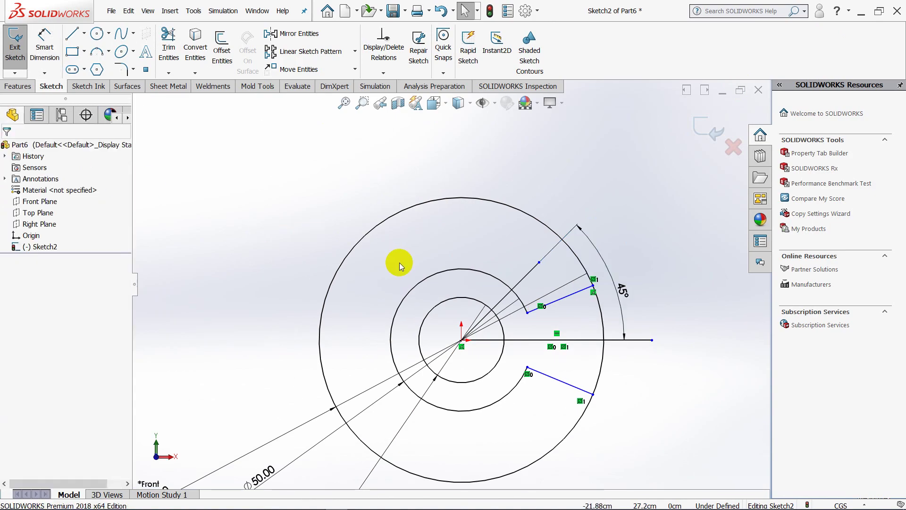
middle_click_drag(399, 263, 415, 250, "ctrl")
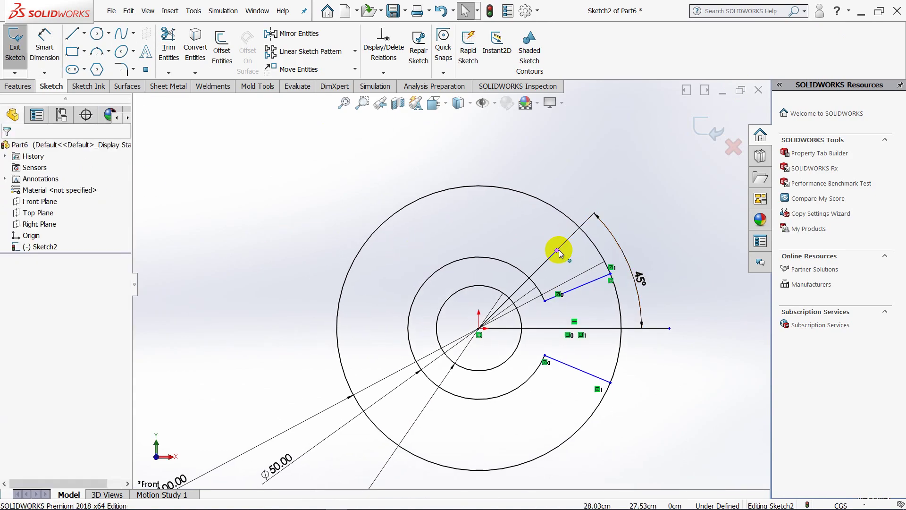
left_click_drag(570, 246, 580, 230)
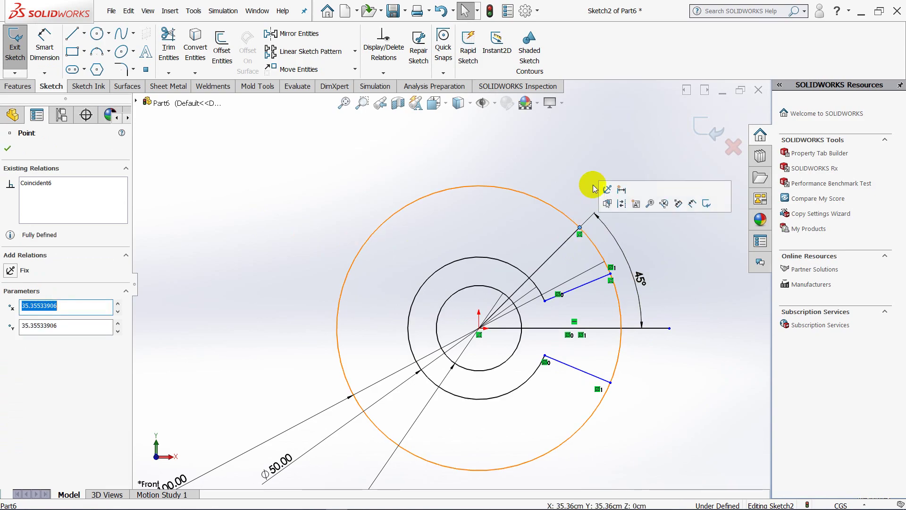
- Delete the horizontal line from the sketch
left_click(565, 185)
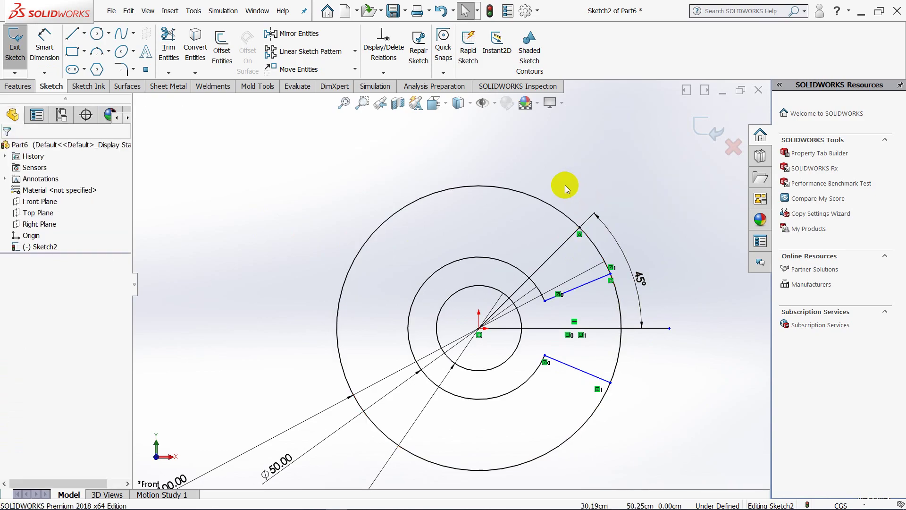
left_click(222, 49)
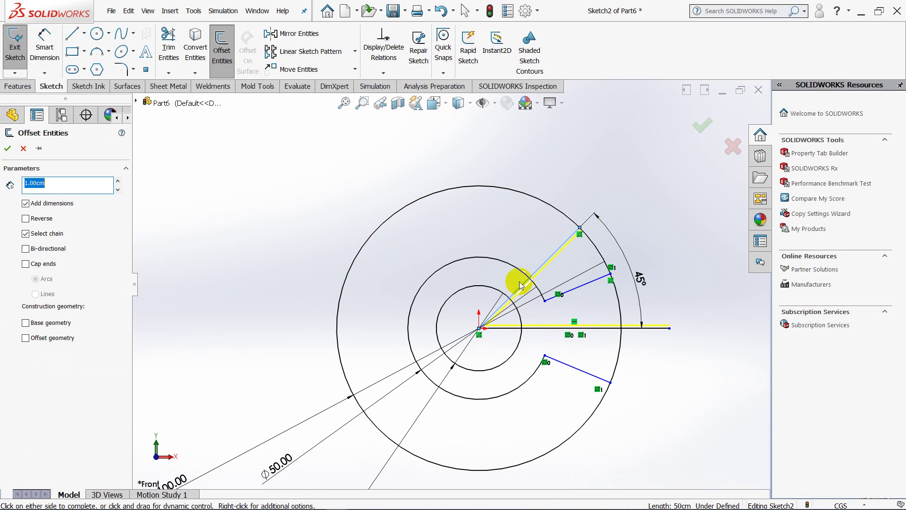
key("Escape")
left_click(546, 328)
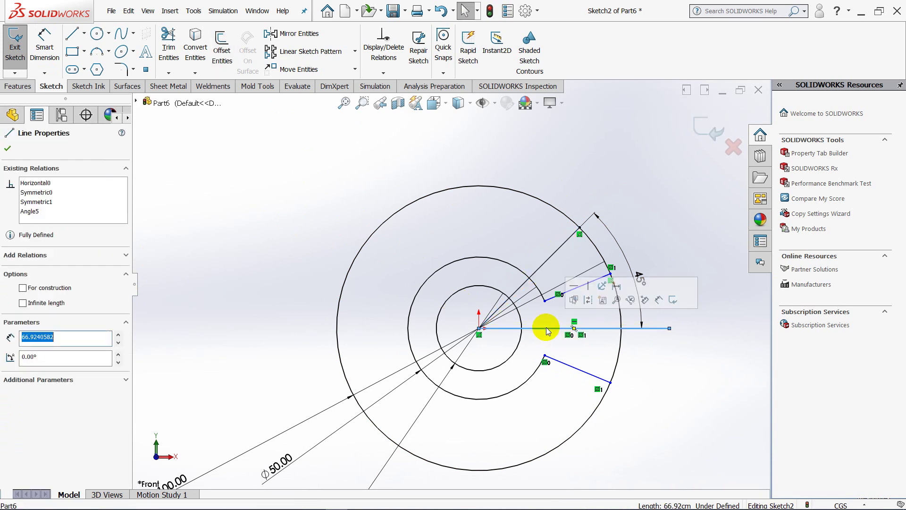
key("Delete")
key("Return")
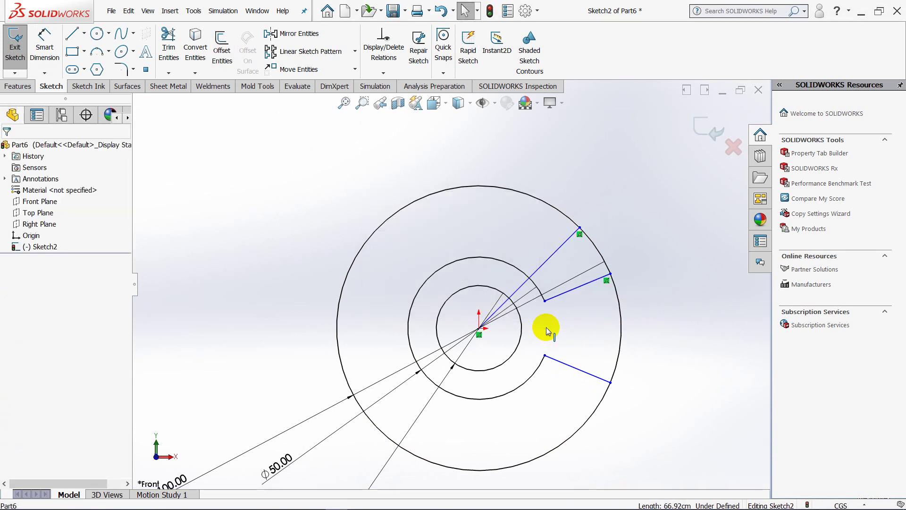
- Offset the 45° line 5 cm bi-directionally to form the slot's two sides
left_click(221, 52)
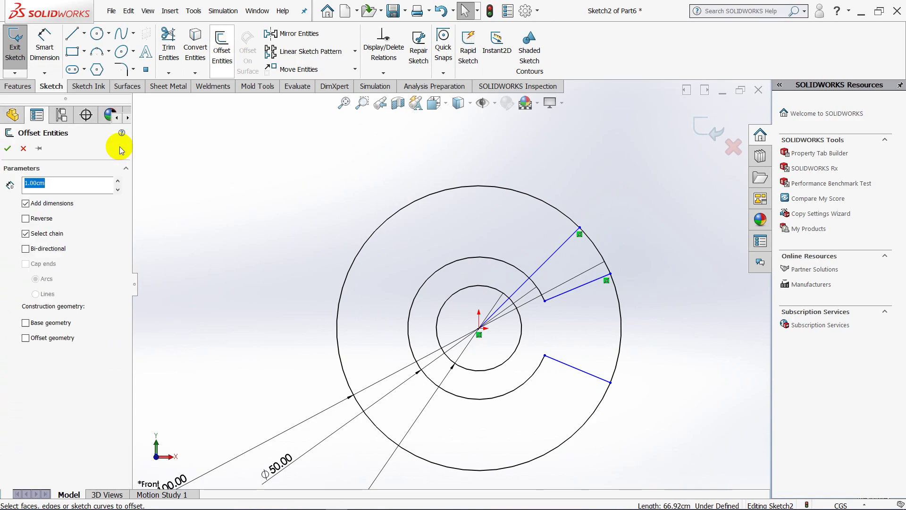
left_click(552, 258)
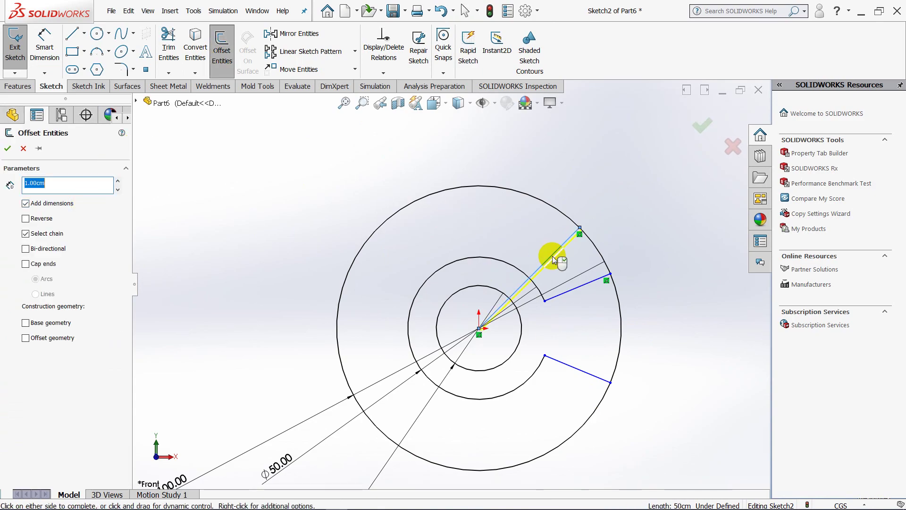
left_click(25, 248)
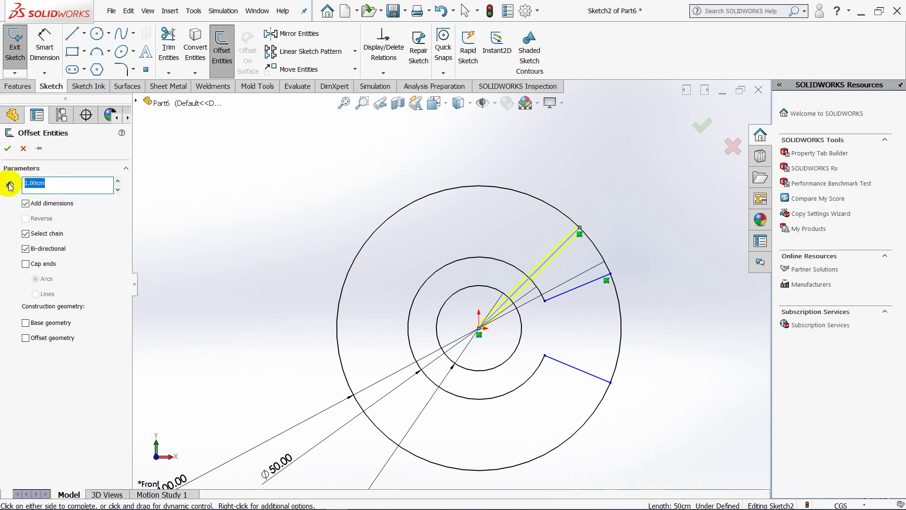
type("5")
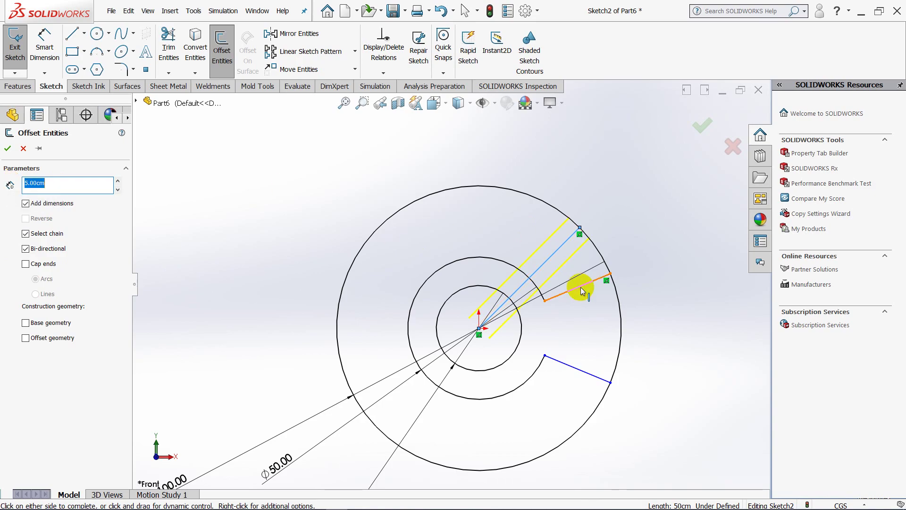
left_click(8, 149)
scroll(548, 267, "down", 3)
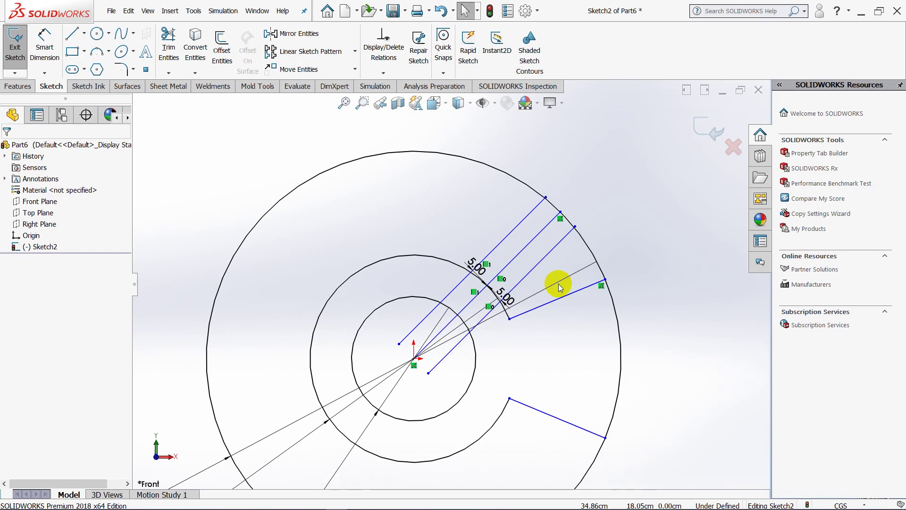
middle_click_drag(556, 283, 595, 254, "ctrl")
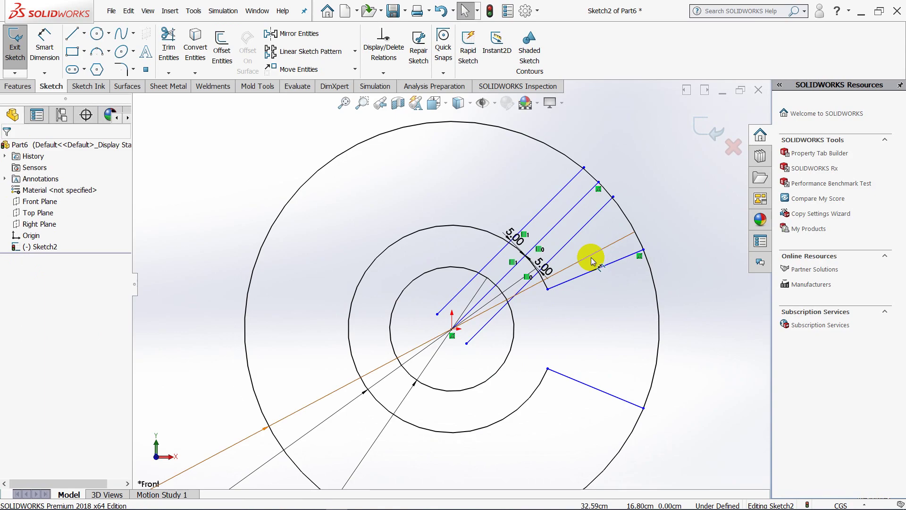
- Hide the sketch dimensions so the geometry is easier to see
left_click(494, 103)
left_click(483, 235)
left_click(435, 188)
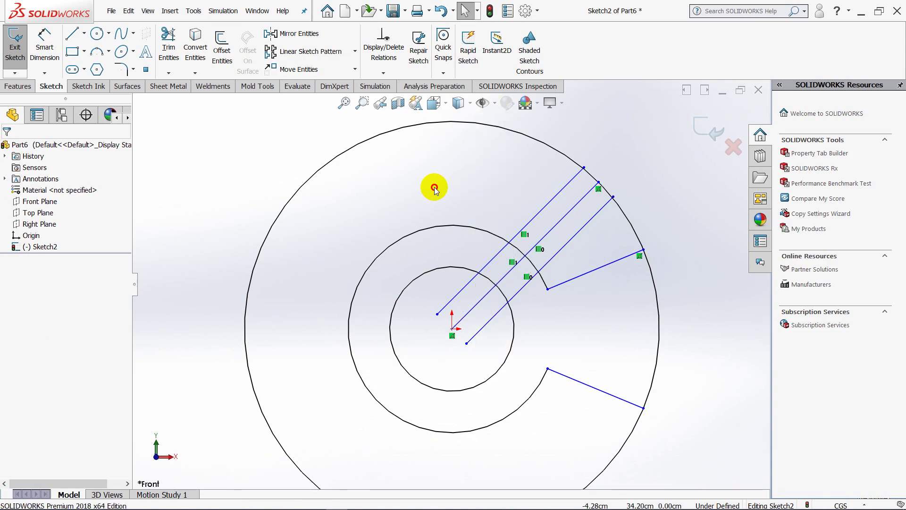
- Power-trim the 45° line and its two offset lines back to the inner Ø30 circle
middle_click_drag(450, 194, 461, 192, "ctrl")
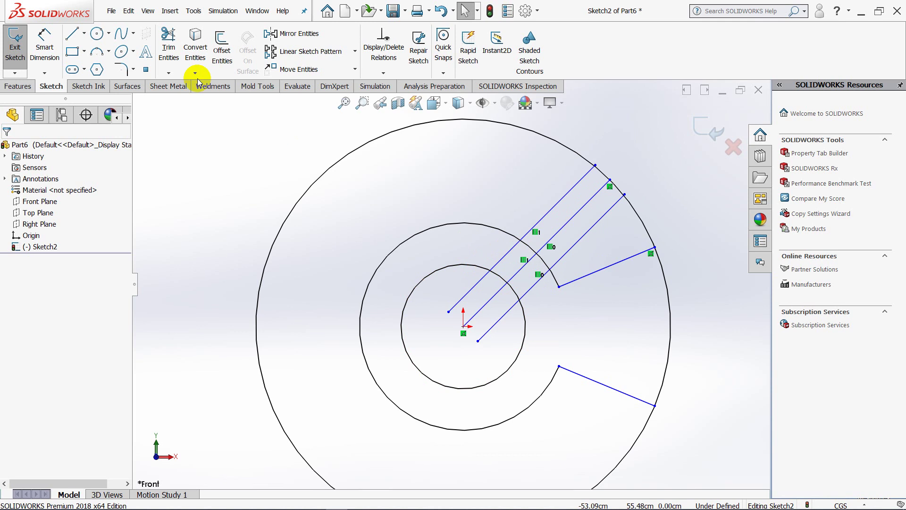
left_click(168, 42)
mouse_move(431, 293)
left_mouse_down()
mouse_move(470, 302)
mouse_move(491, 329)
mouse_move(516, 273)
left_mouse_up()
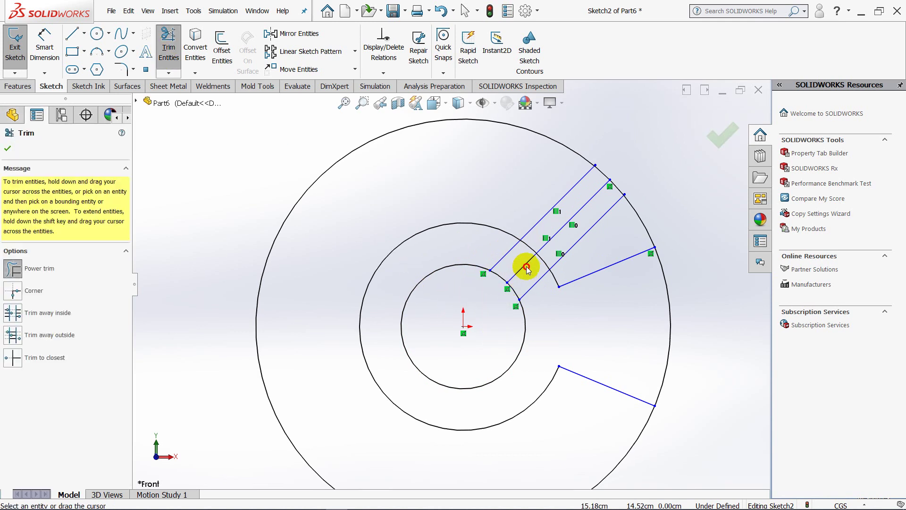
- Trim the slot lines outside the Ø50 middle circle and cut the middle-circle arc between them
left_click_drag(524, 195, 584, 255)
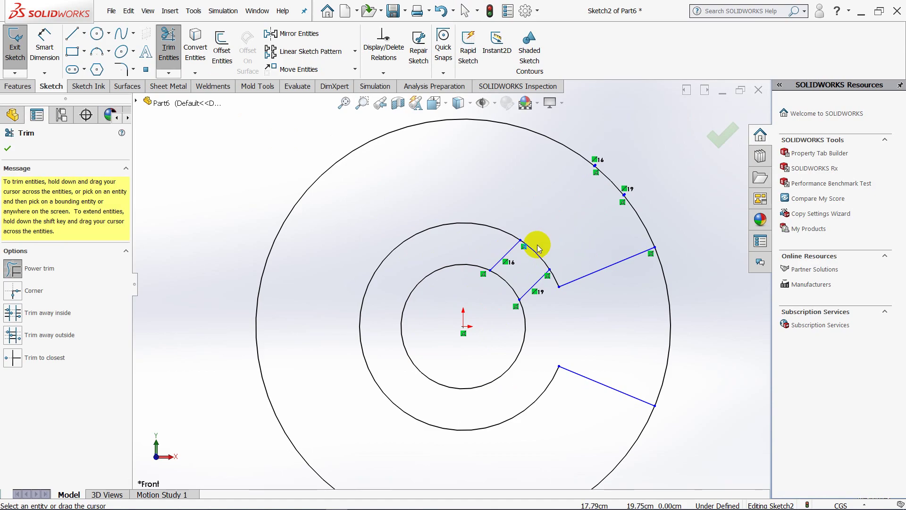
left_click(559, 214)
left_click_drag(559, 213, 497, 278)
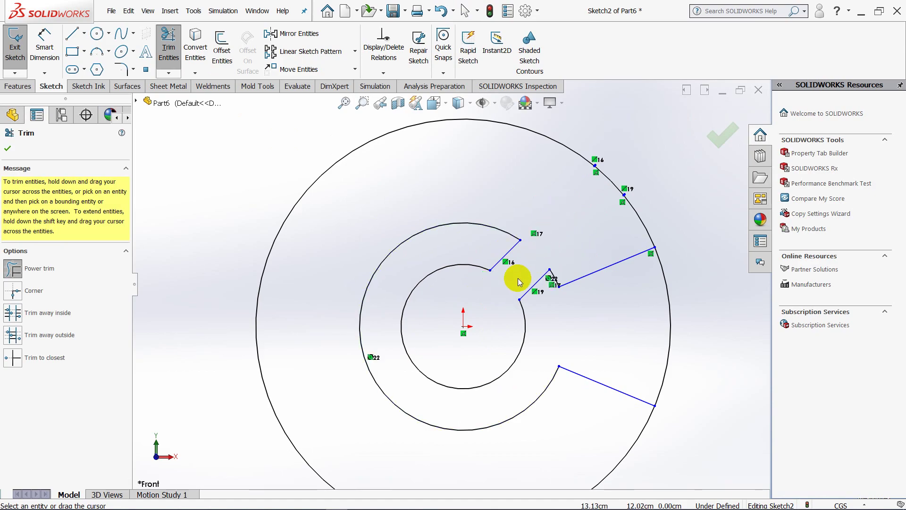
left_click(8, 150)
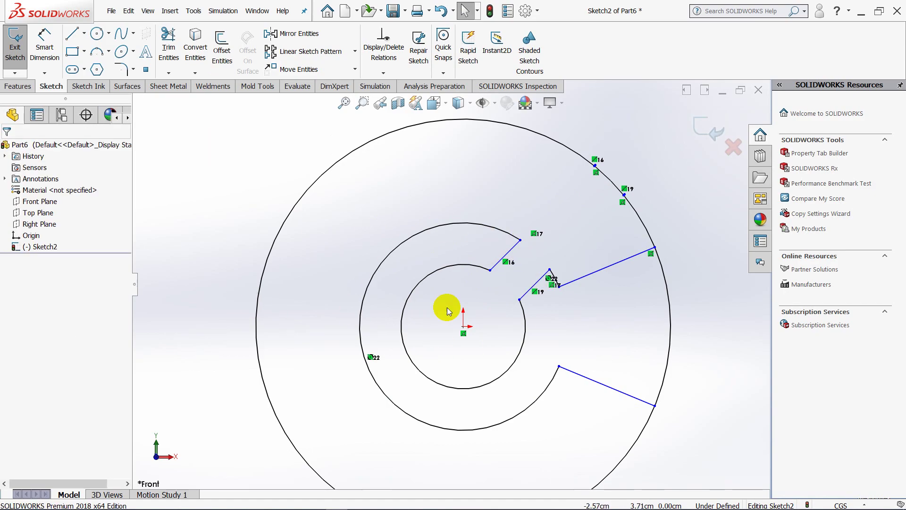
- Circularly pattern Line6 and Line7 into 4 instances over 360° about the origin
left_click(355, 54)
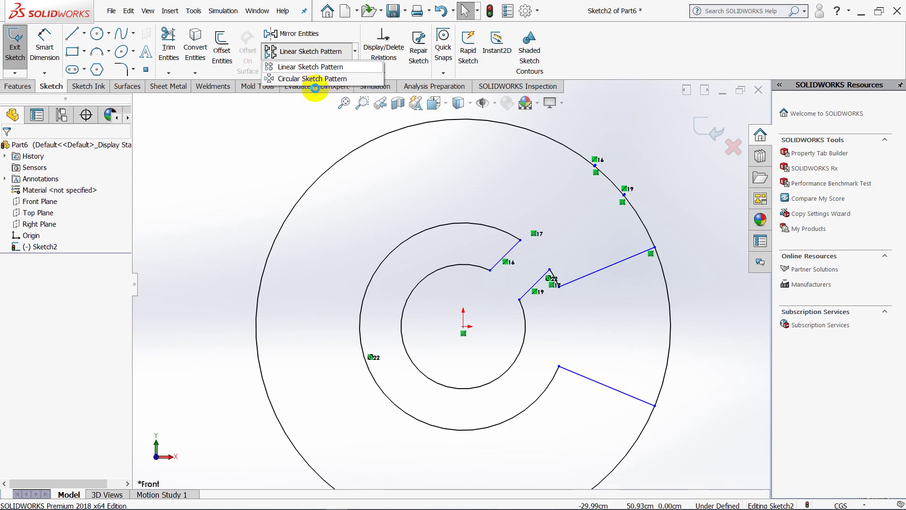
left_click(314, 81)
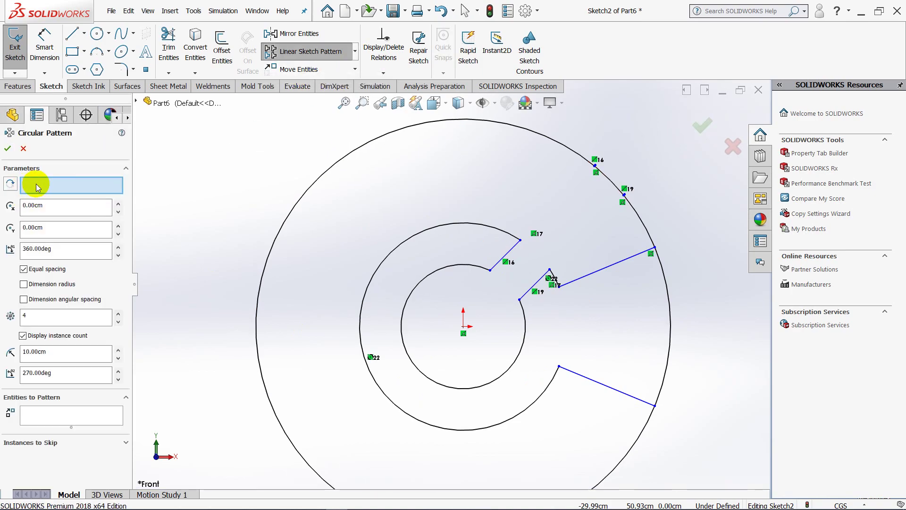
left_click(38, 185)
left_click(464, 327)
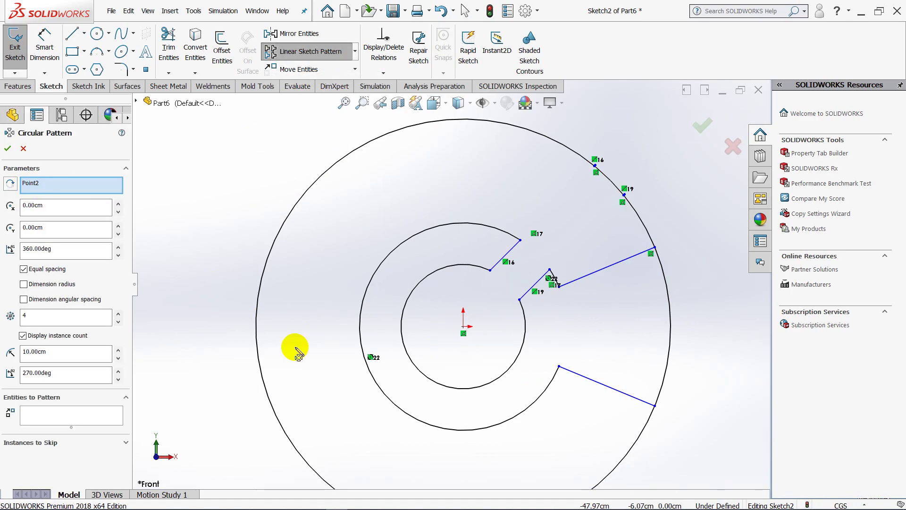
left_click(94, 413)
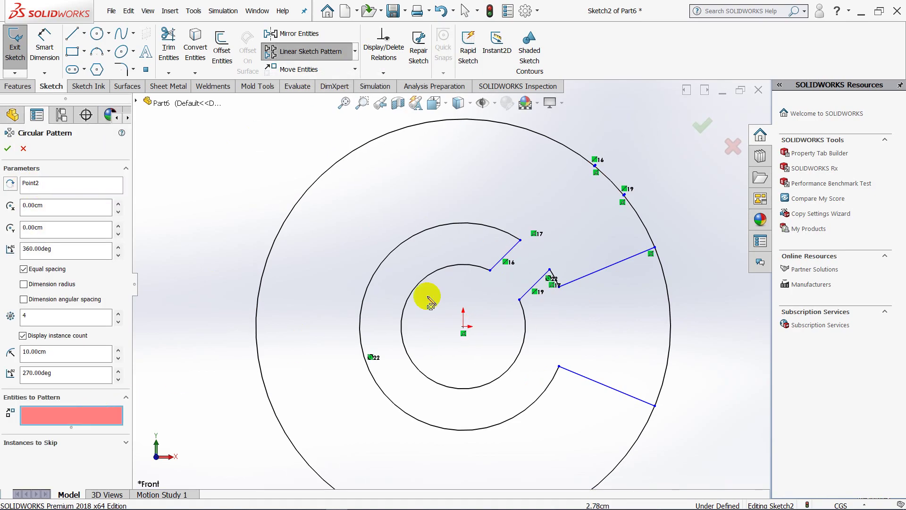
left_click(514, 251)
left_click(535, 284)
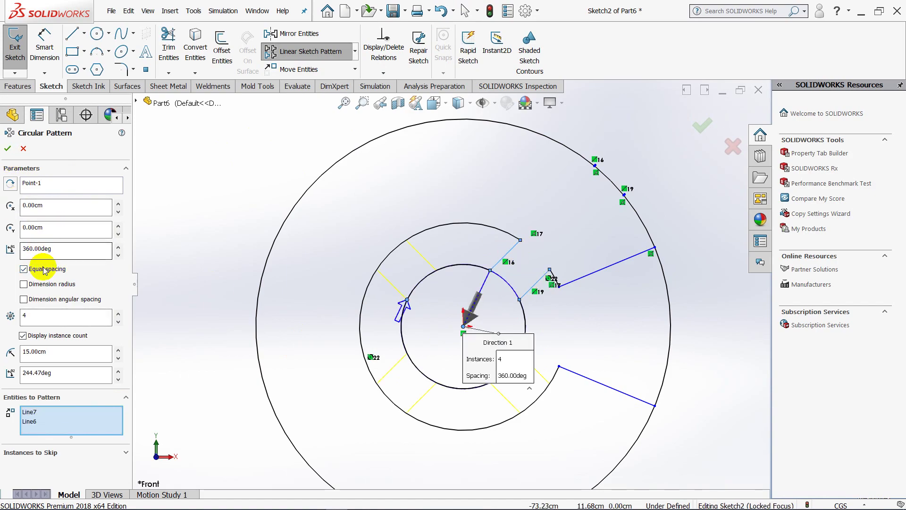
left_click(8, 148)
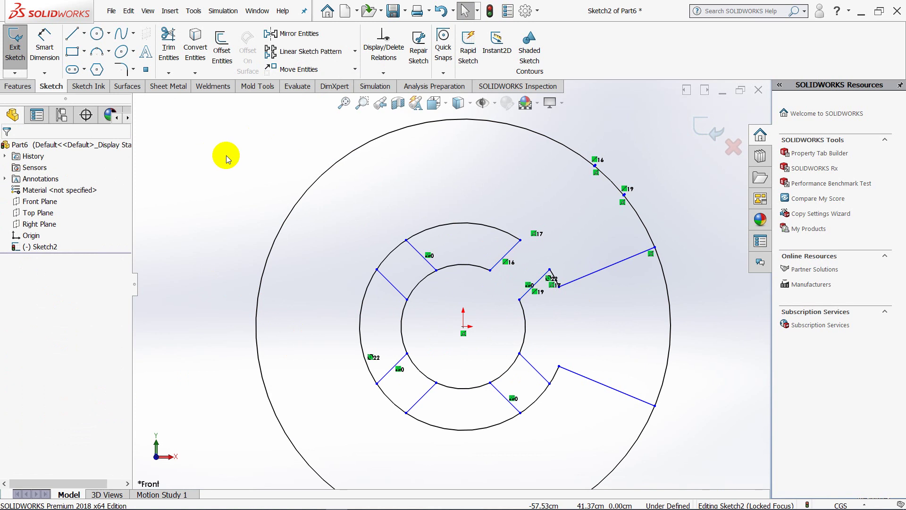
- Power-trim the inner and middle circle arcs lying inside each patterned slot
middle_click_drag(334, 266, 337, 250, "ctrl")
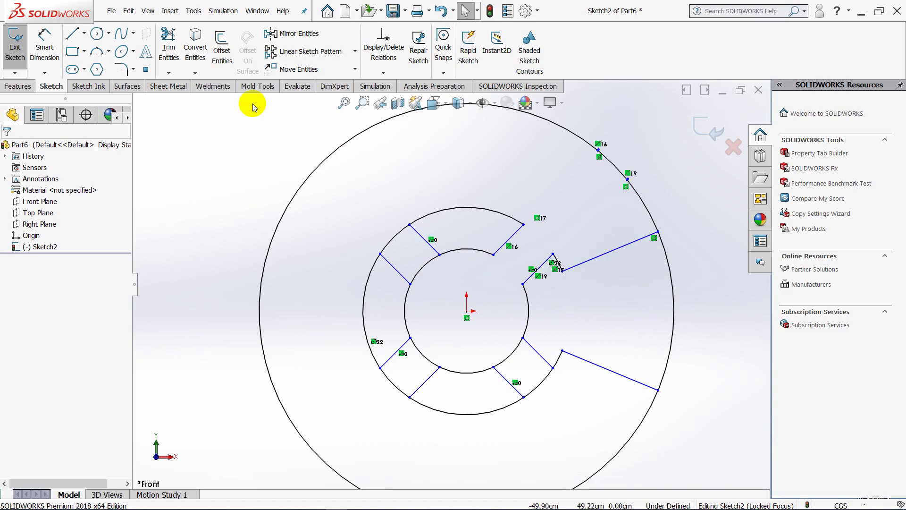
left_click(168, 45)
mouse_move(445, 296)
left_mouse_down()
mouse_move(418, 264)
mouse_move(525, 370)
mouse_move(465, 340)
mouse_move(384, 390)
mouse_move(427, 308)
mouse_move(395, 239)
mouse_move(367, 230)
left_mouse_up()
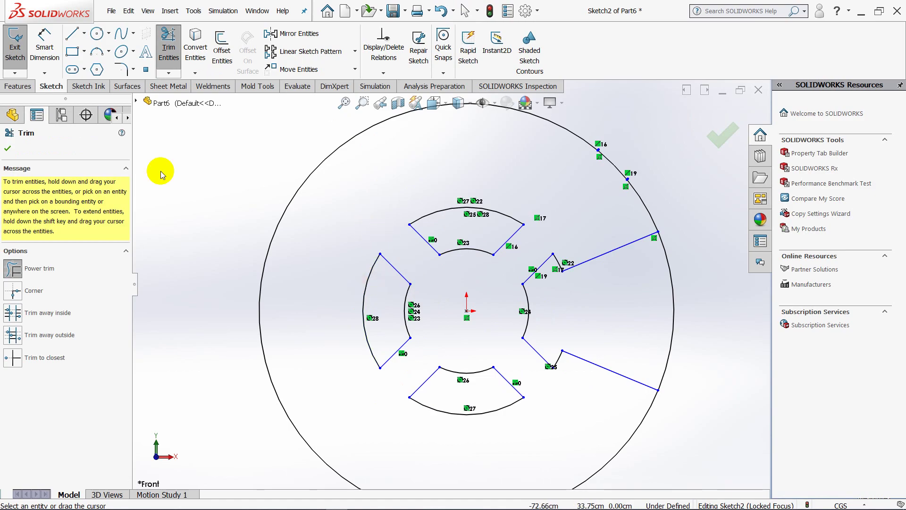
left_click(8, 149)
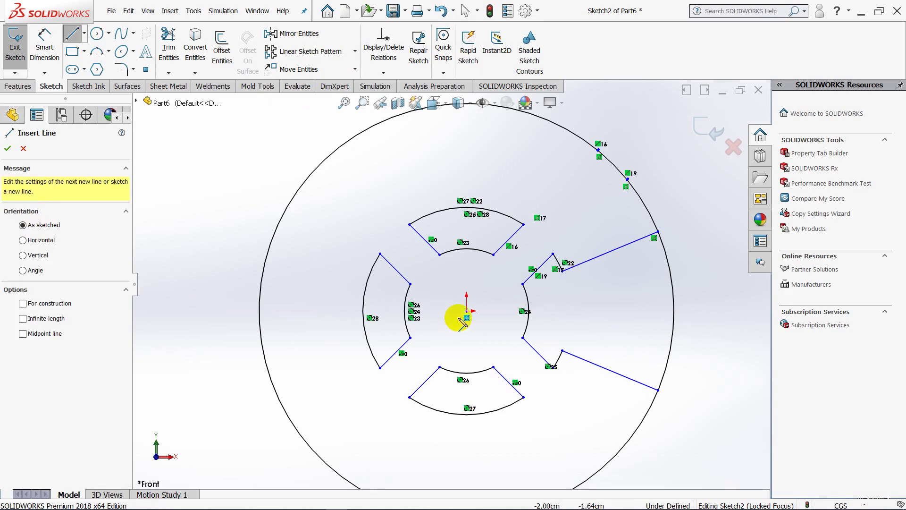
- Draw a vertical line upward and a horizontal line leftward from the origin
left_click(466, 311)
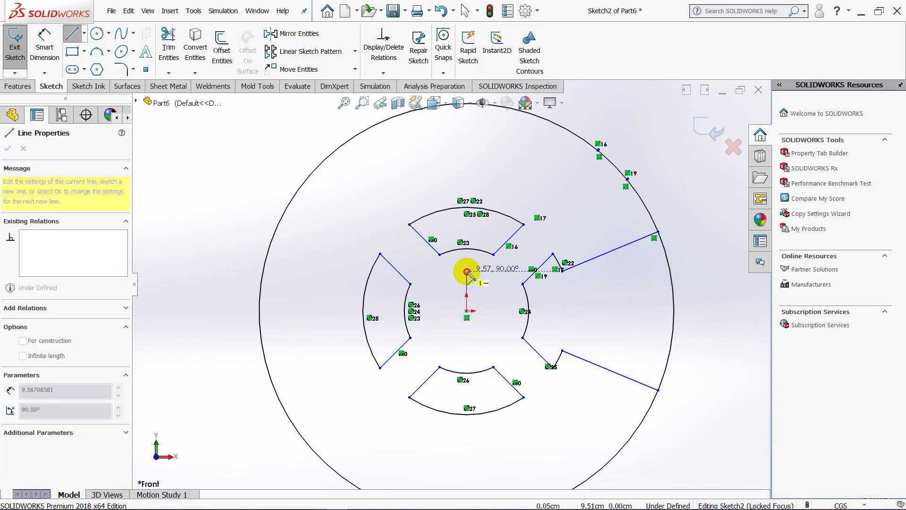
left_click(467, 272)
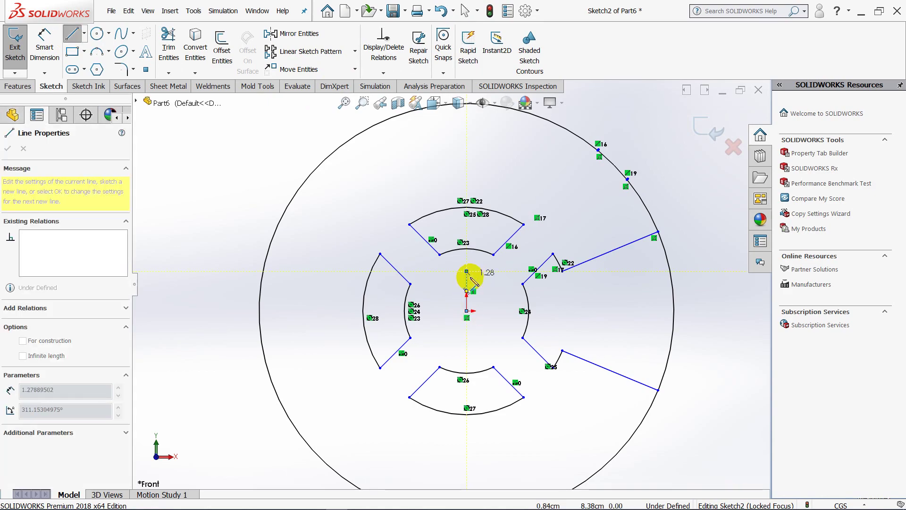
key("Escape")
key("l")
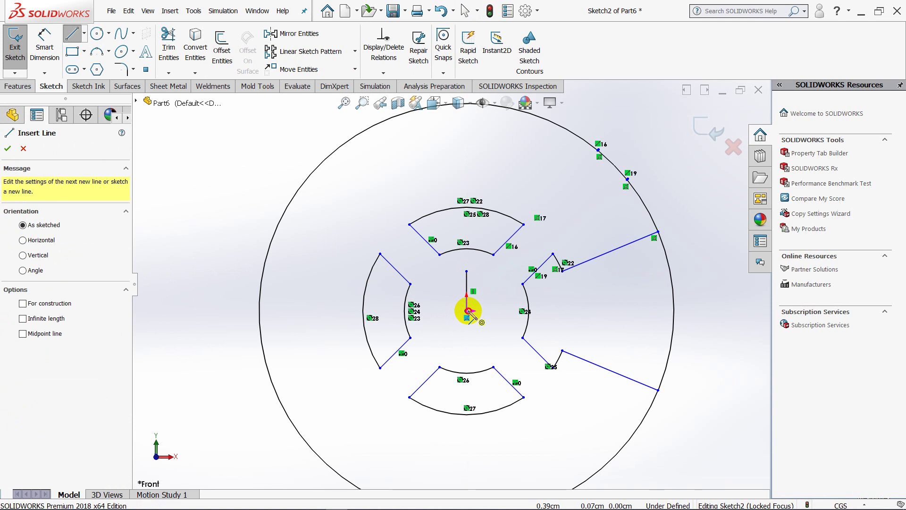
left_click(466, 311)
left_click(433, 310)
key("Escape")
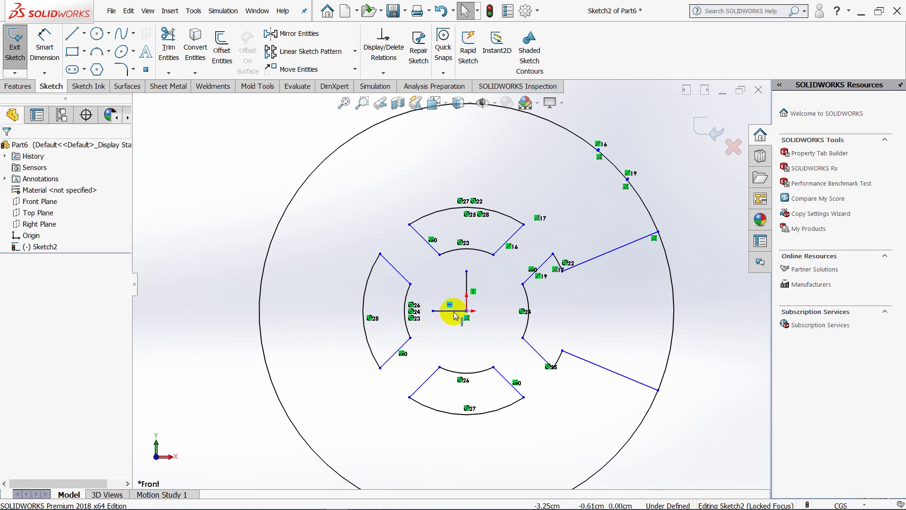
- Mirror the right notch lines Line3 and Line4 about vertical Line19 onto the left
left_click(297, 41)
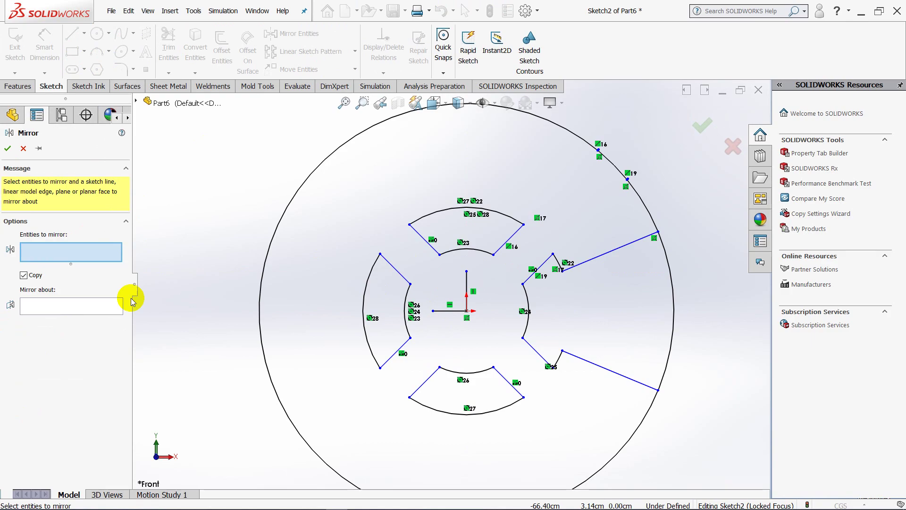
left_click(34, 307)
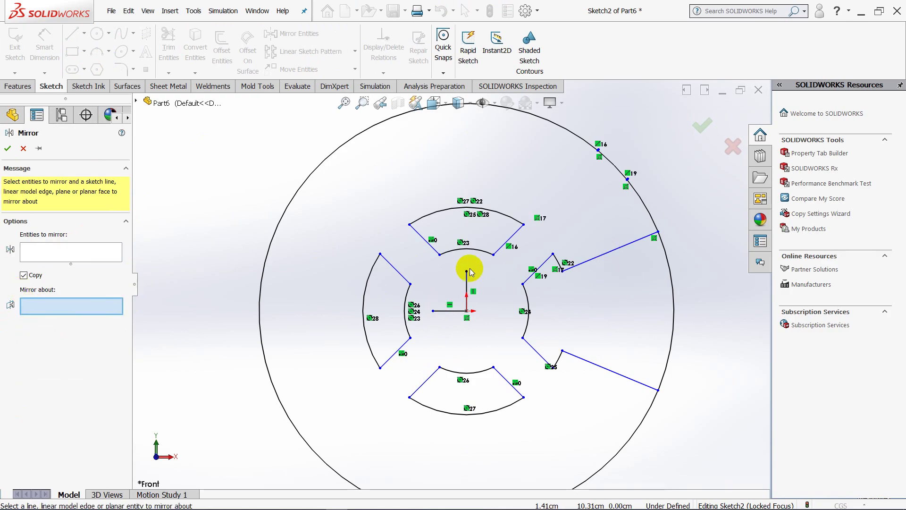
left_click(467, 287)
left_click(46, 253)
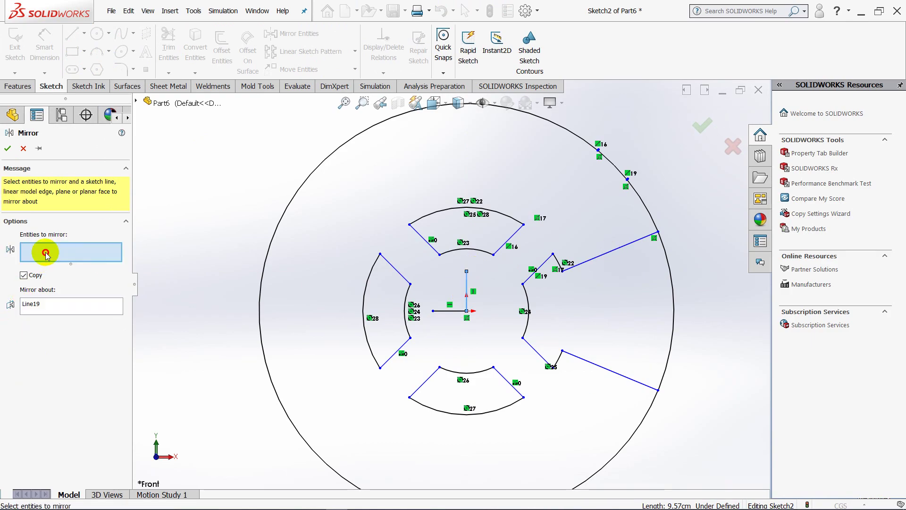
left_click(584, 267)
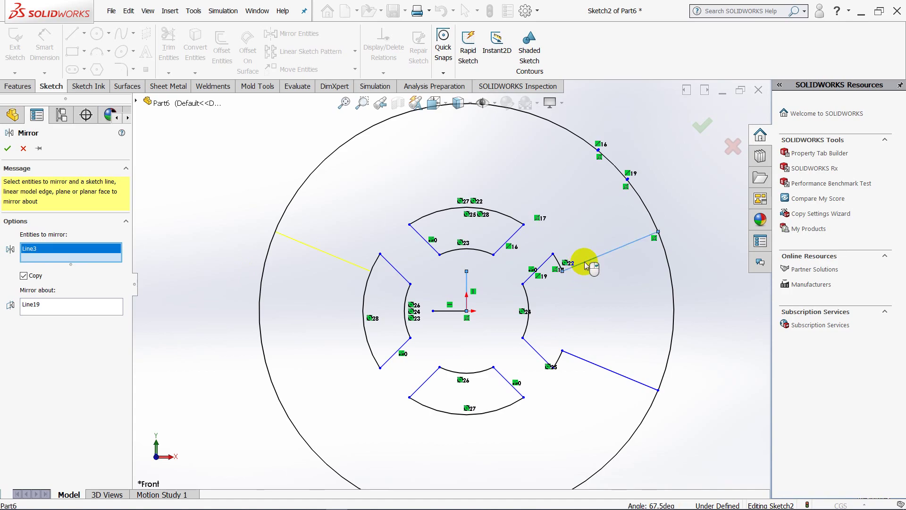
left_click(603, 366)
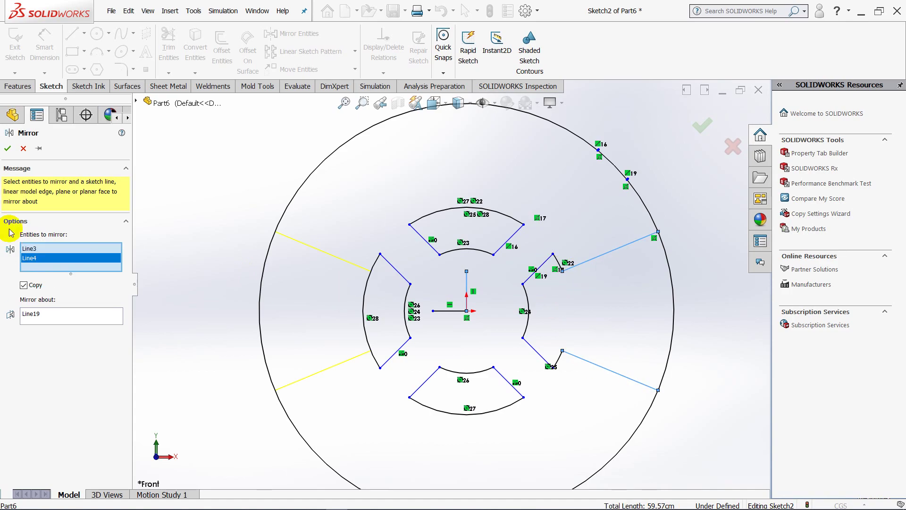
left_click(8, 151)
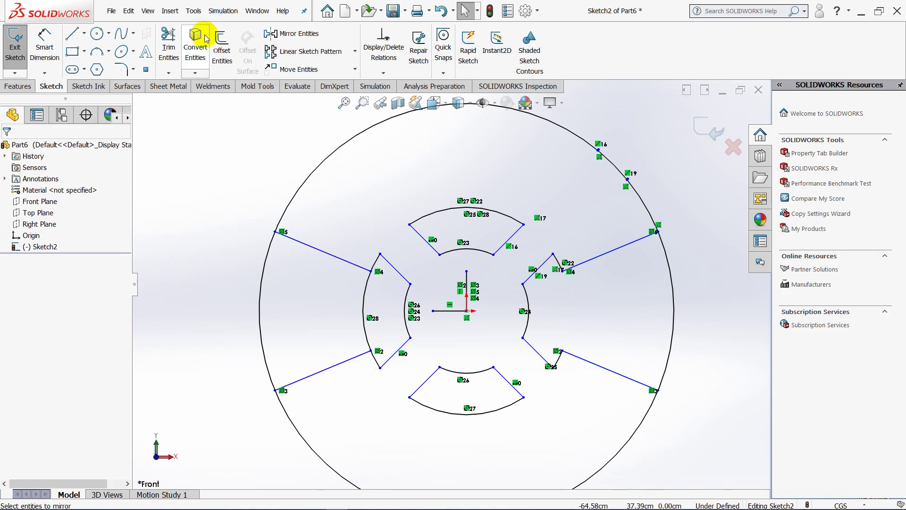
- Trim away the left wedge's outer arc between the mirrored notch lines
left_click(171, 49)
left_click_drag(367, 298, 370, 296)
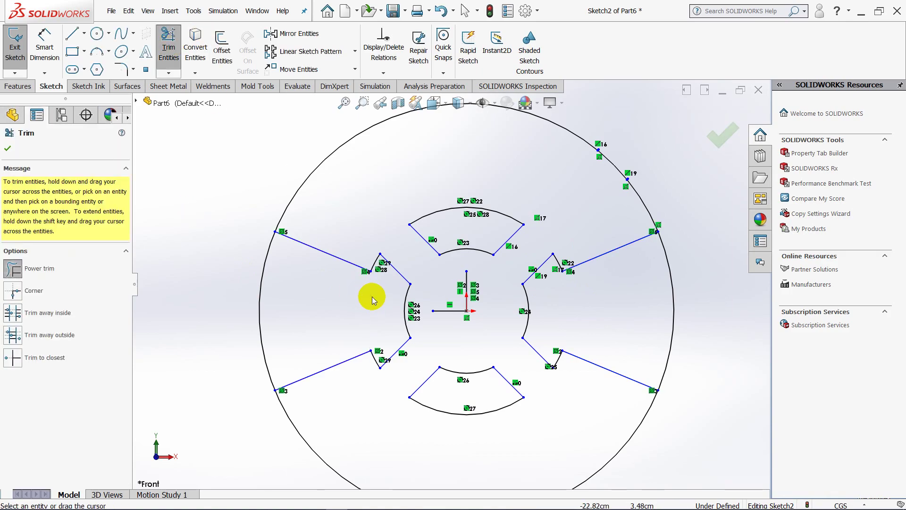
left_click(12, 151)
- Check the reference drawing in Foxit Reader, then return to SOLIDWORKS
scroll(500, 239, "down", 1)
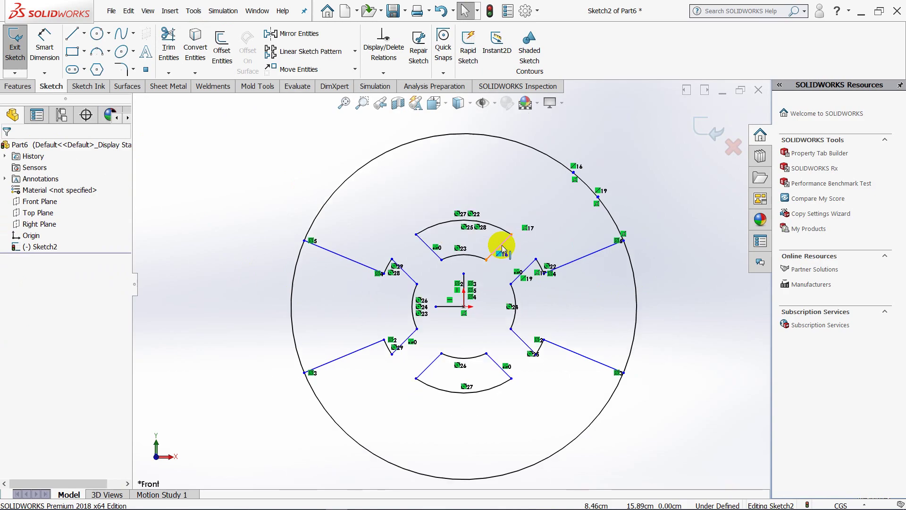
scroll(488, 257, "up", 1)
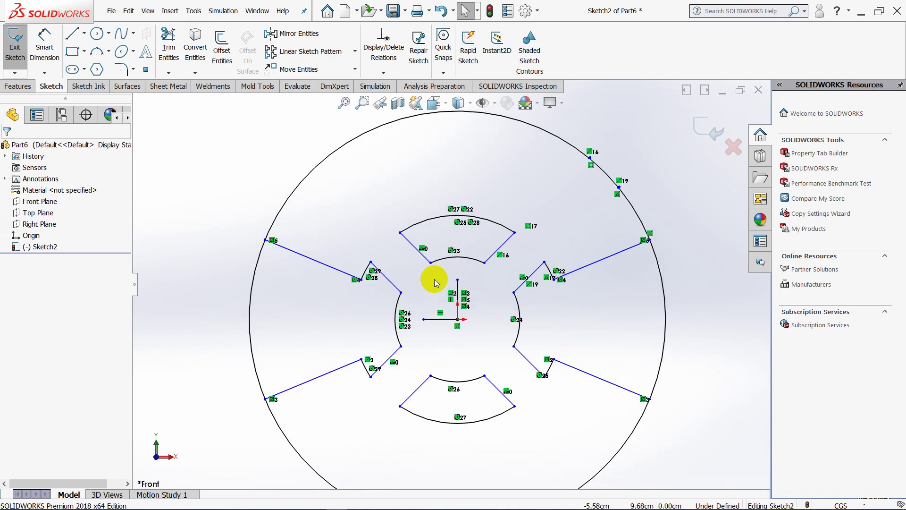
left_click(360, 501)
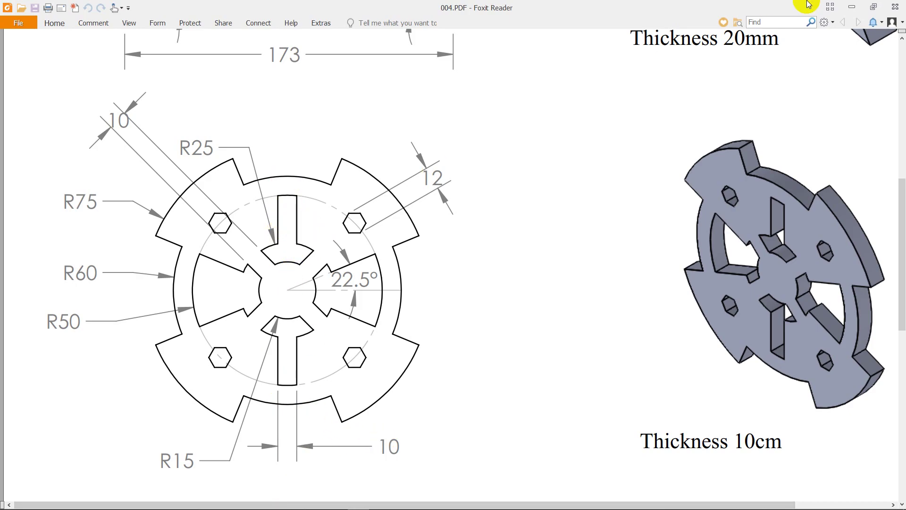
left_click(848, 4)
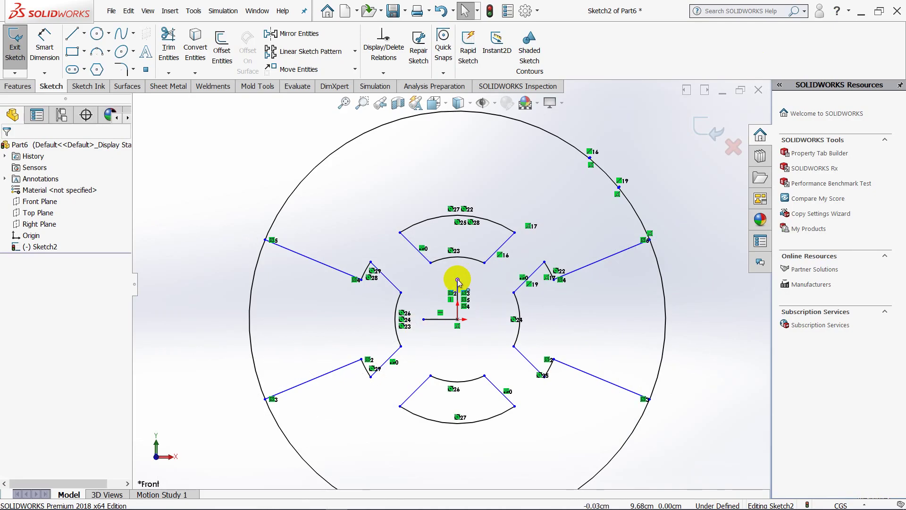
- Lengthen the vertical centre line upward
left_click_drag(457, 281, 455, 192)
left_click(414, 178)
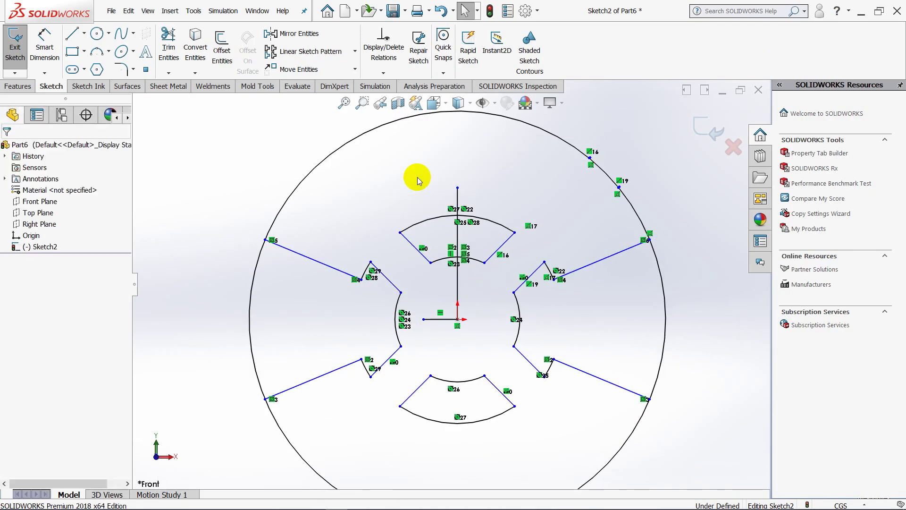
left_click(220, 62)
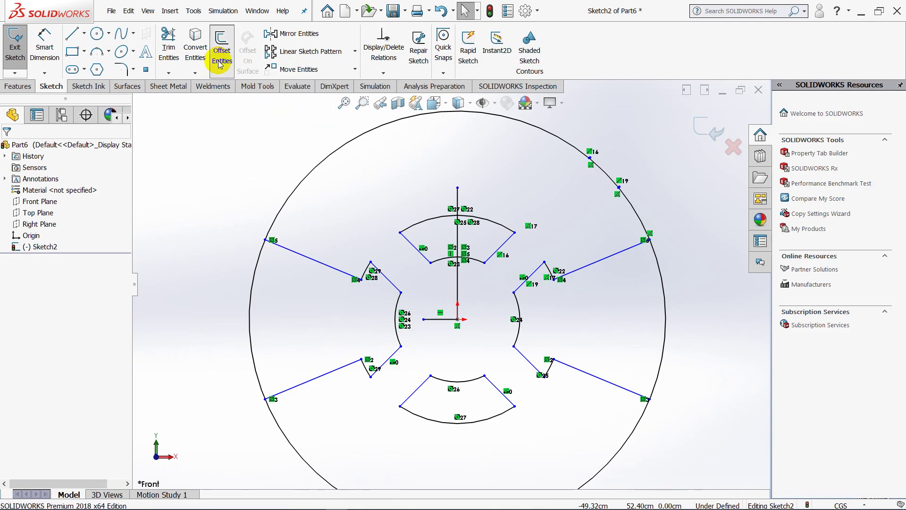
left_click(457, 292)
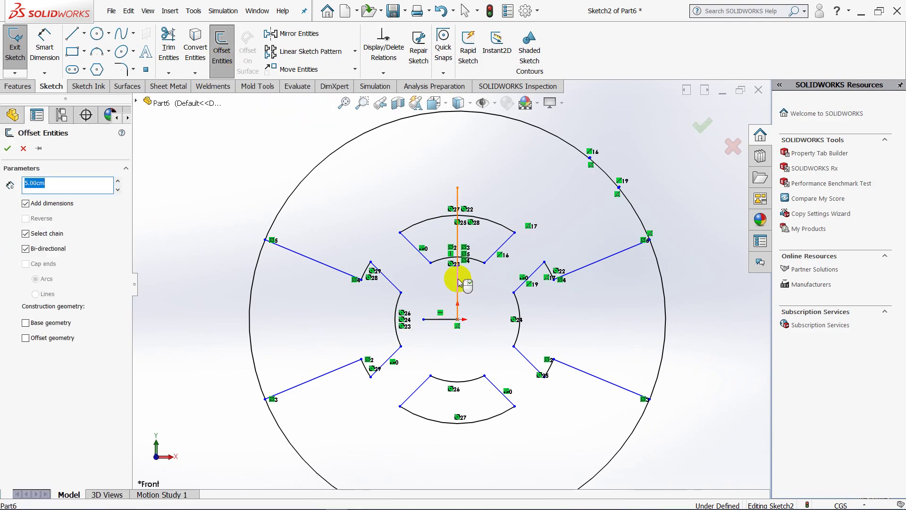
left_click(460, 283)
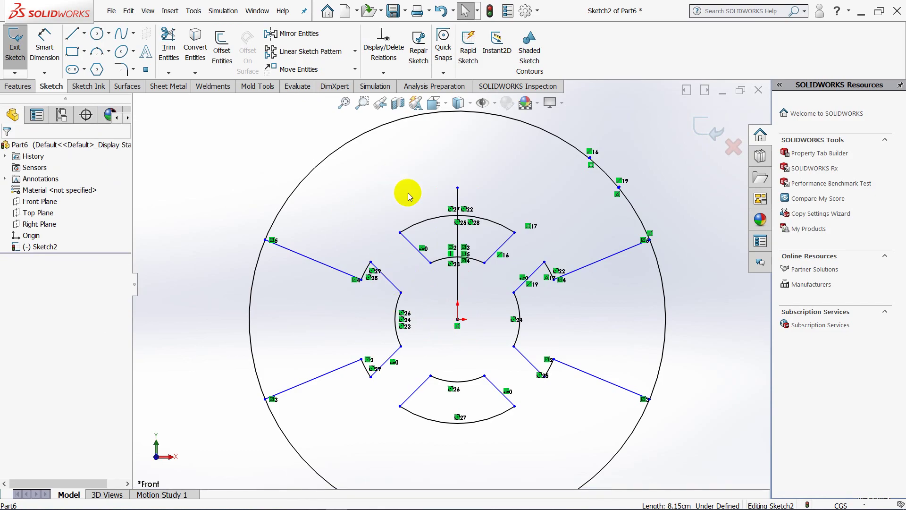
- Offset the centre line 5 cm to both sides with Bi-directional checked
scroll(445, 243, "down", 2)
middle_click_drag(454, 230, 446, 213, "ctrl")
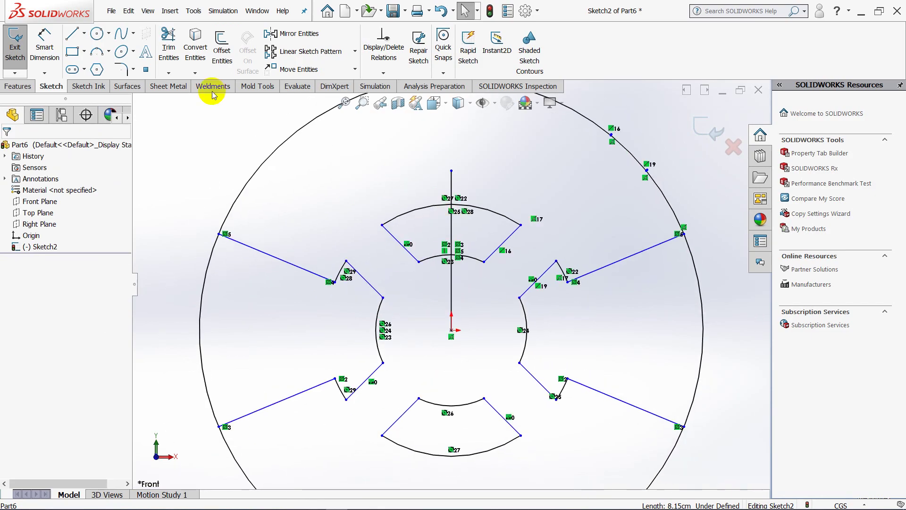
left_click(222, 49)
left_click(91, 195)
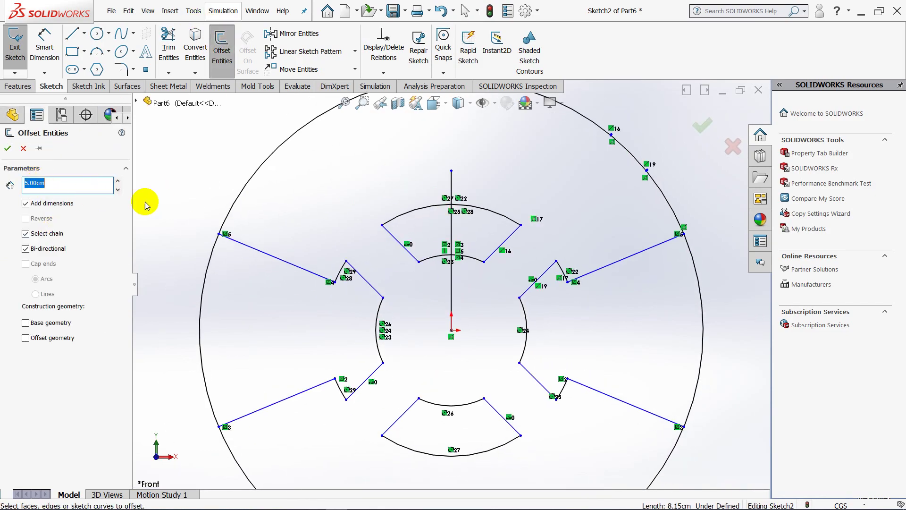
left_click(451, 187)
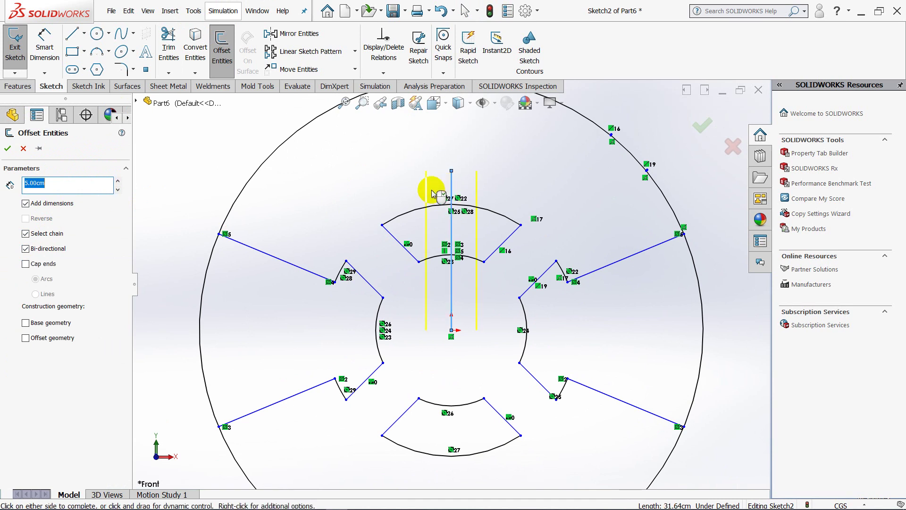
left_click(7, 150)
- Drag the centre line's top endpoint onto the outer circle
scroll(425, 222, "up", 2)
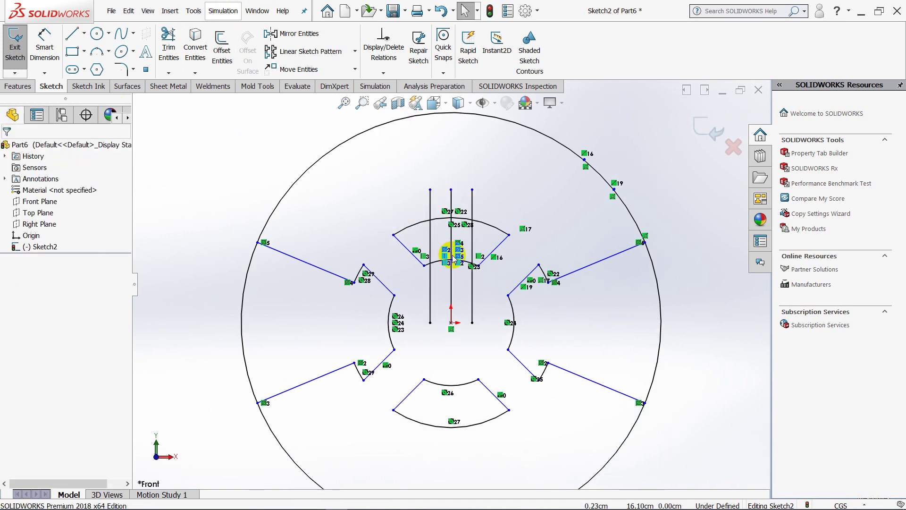
middle_click_drag(453, 257, 431, 222, "ctrl")
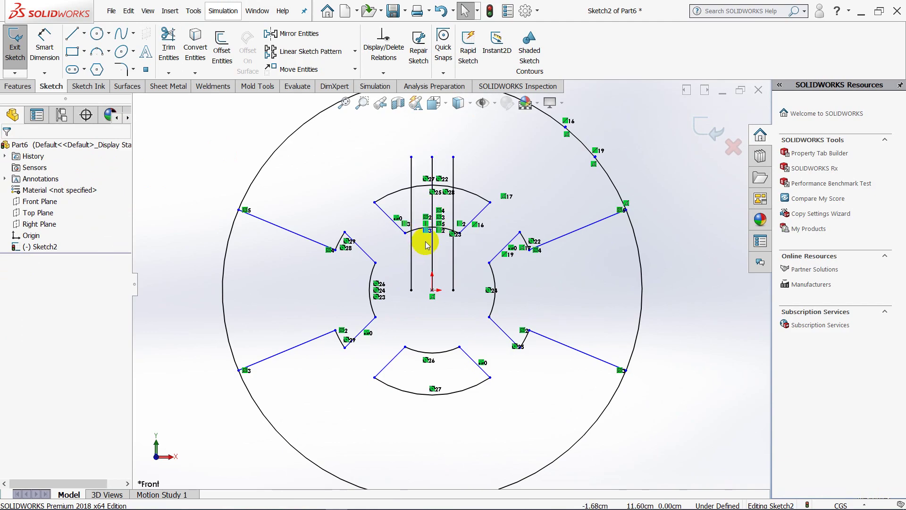
middle_click_drag(431, 157, 419, 222, "ctrl")
left_click_drag(418, 221, 418, 144)
left_click(330, 212)
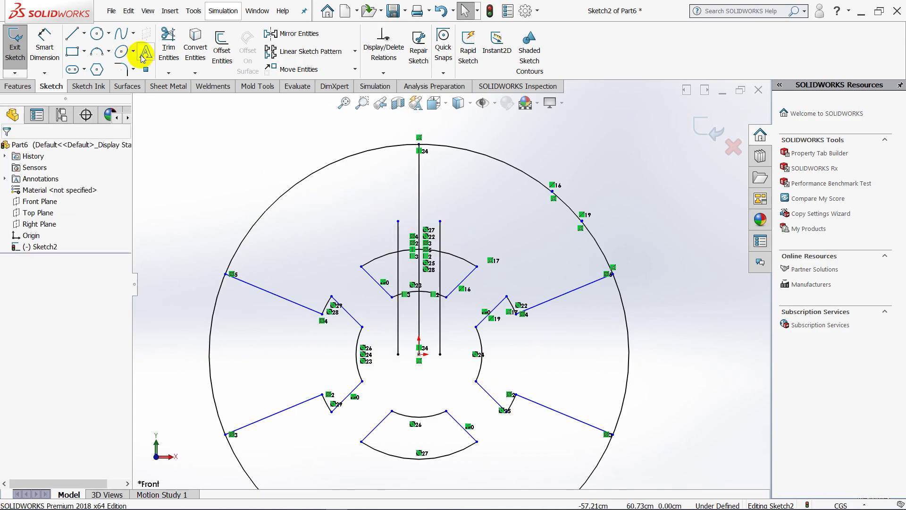
- Extend both 5 cm offset lines up to the outer circle
left_click(167, 74)
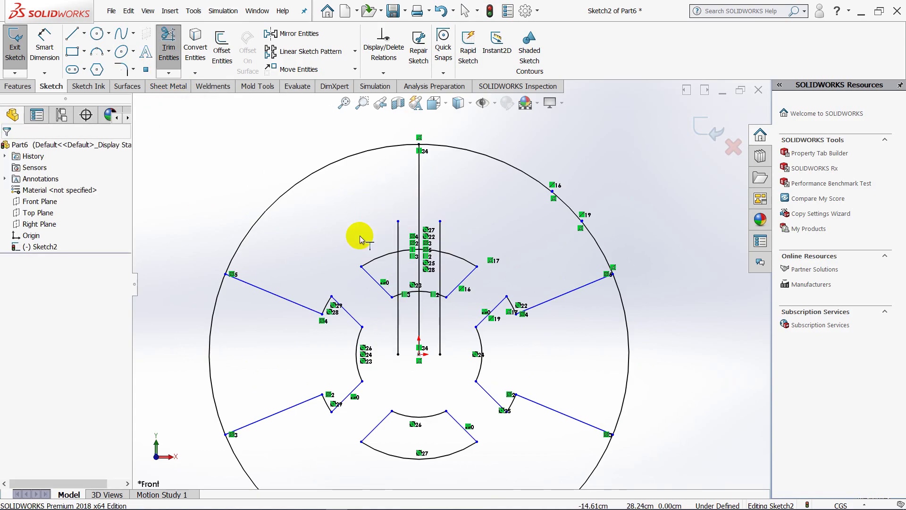
left_click(399, 234)
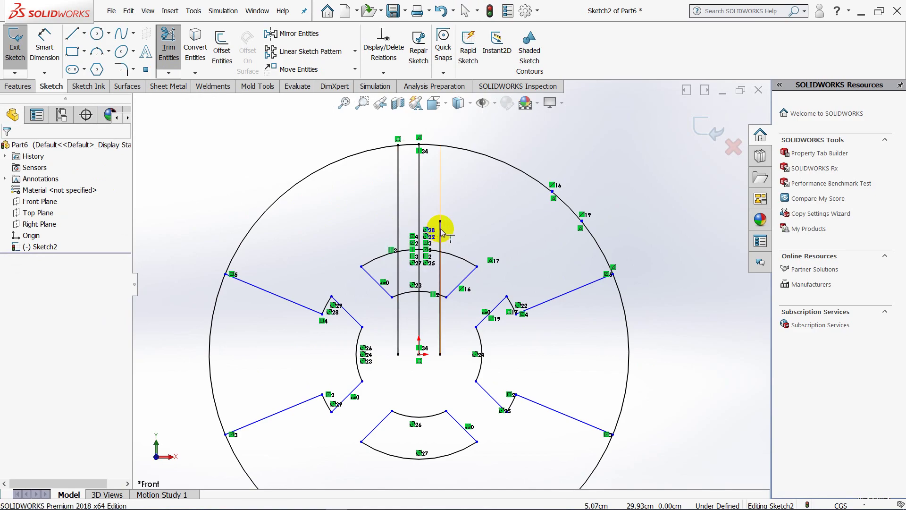
left_click(442, 231)
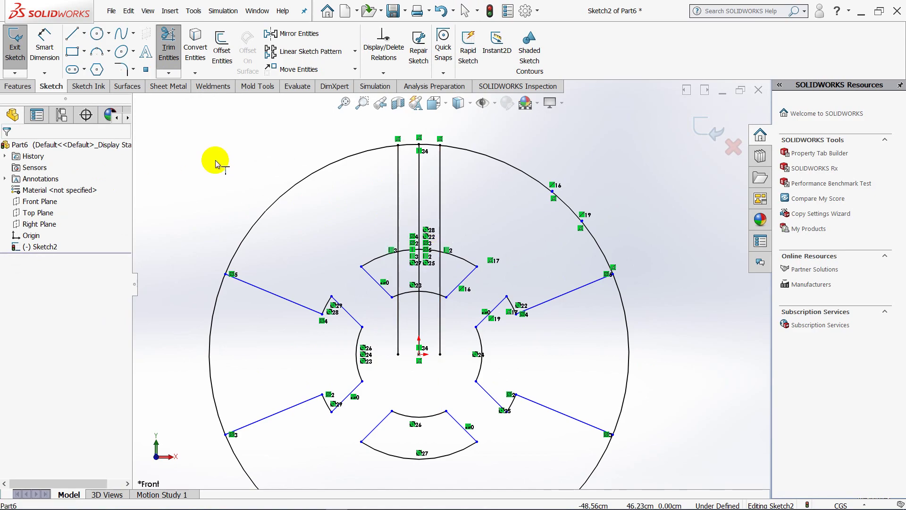
key("Escape")
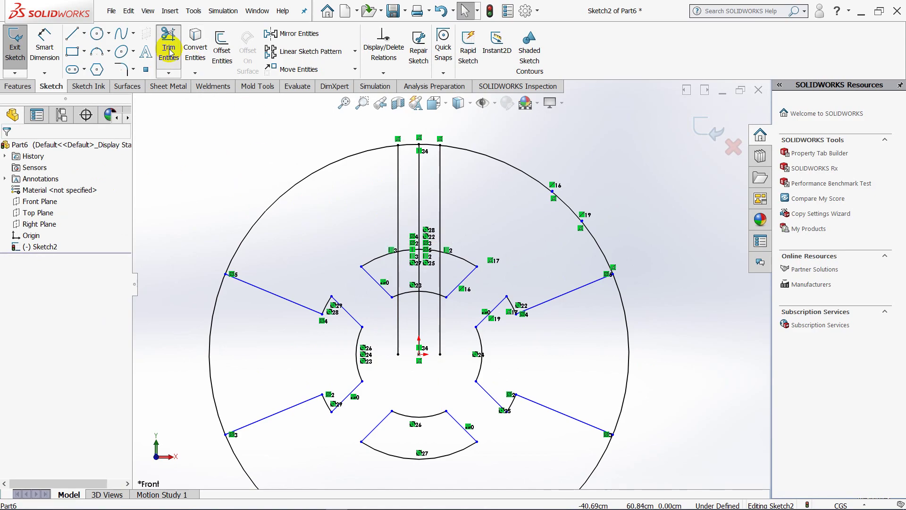
- Power-trim the excess line segments and outer-circle arcs, leaving a narrow top channel
left_click(170, 53)
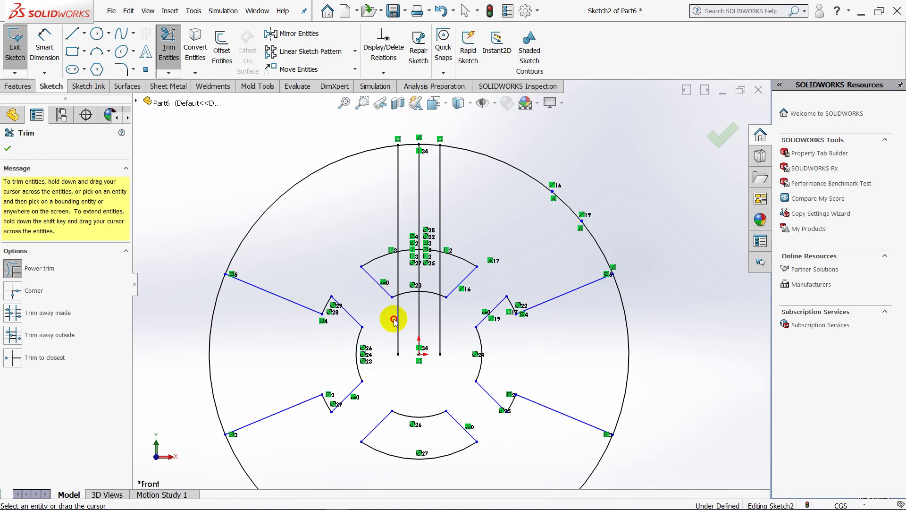
left_click_drag(394, 321, 436, 319)
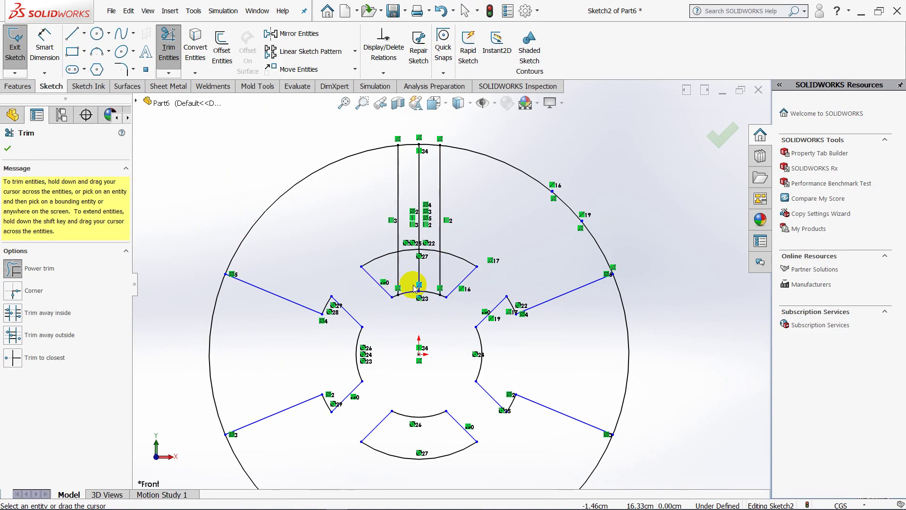
mouse_move(391, 270)
left_mouse_down()
mouse_move(415, 259)
mouse_move(445, 273)
mouse_move(412, 242)
mouse_move(419, 210)
mouse_move(429, 256)
mouse_move(417, 245)
left_mouse_up()
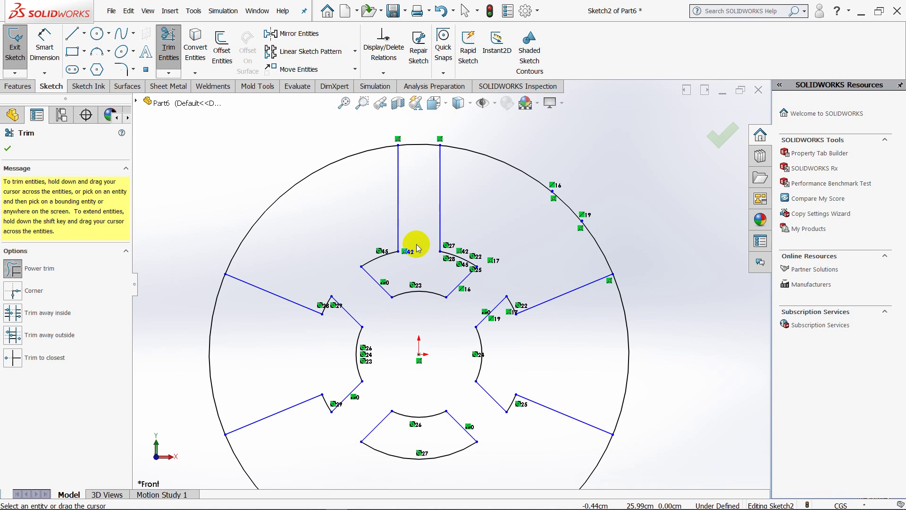
scroll(532, 257, "up", 2)
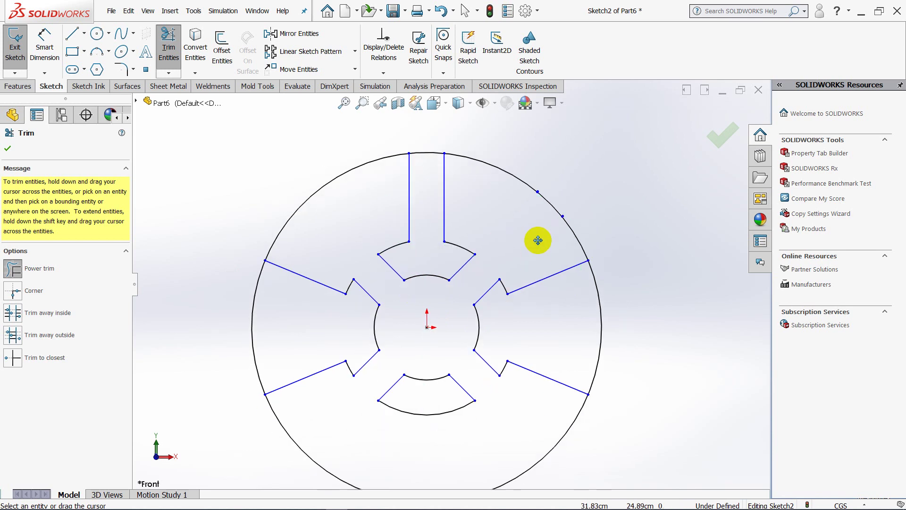
mouse_move(320, 155)
left_mouse_down()
mouse_move(465, 155)
mouse_move(557, 125)
mouse_move(499, 194)
mouse_move(424, 448)
left_mouse_up()
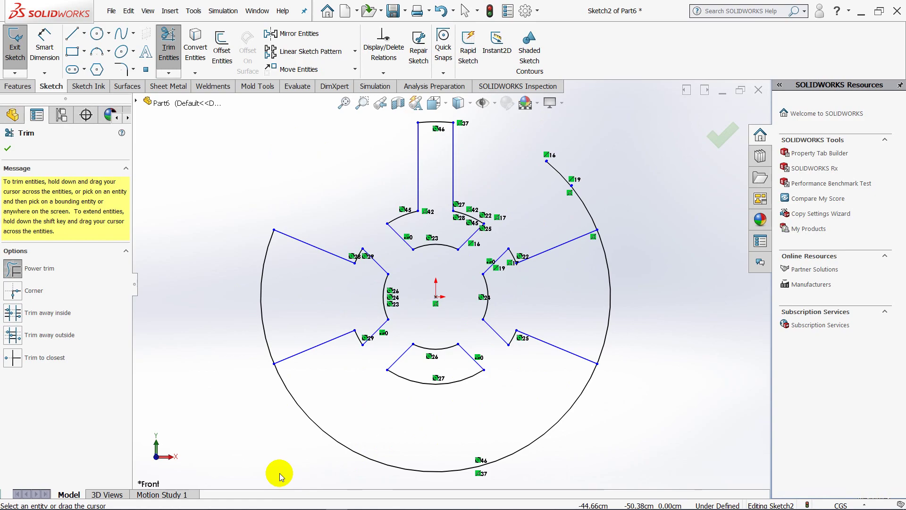
left_click_drag(280, 471, 367, 438)
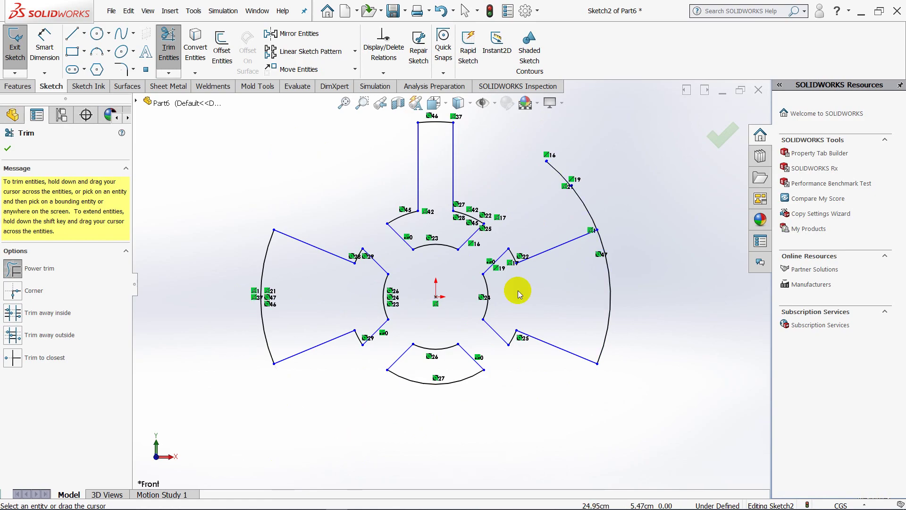
mouse_move(548, 203)
left_mouse_down()
mouse_move(573, 177)
mouse_move(570, 217)
left_mouse_up()
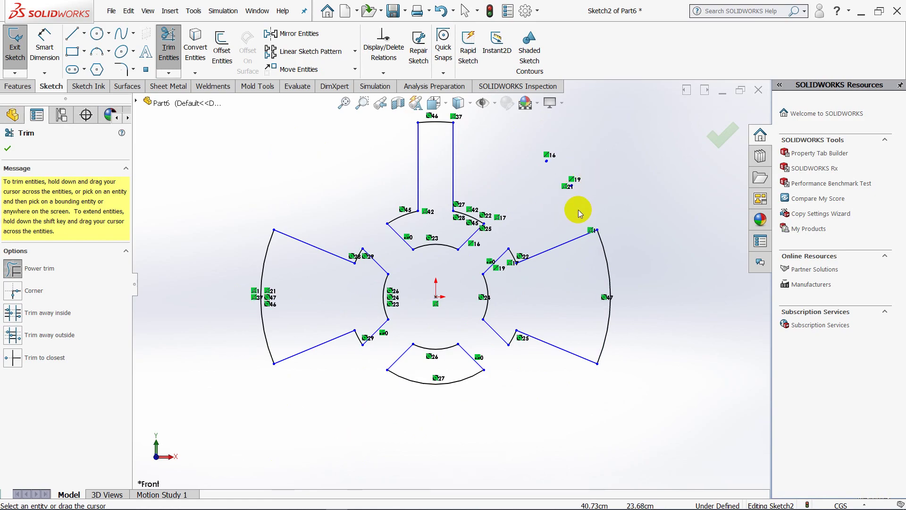
left_click(7, 149)
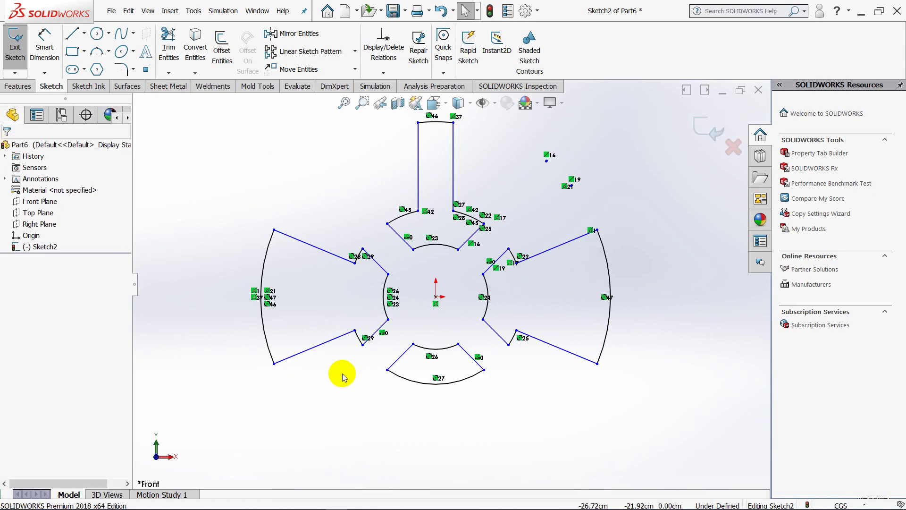
- Draw a horizontal line from the origin to the right
scroll(342, 373, "down", 1)
middle_click_drag(344, 375, 335, 387, "ctrl")
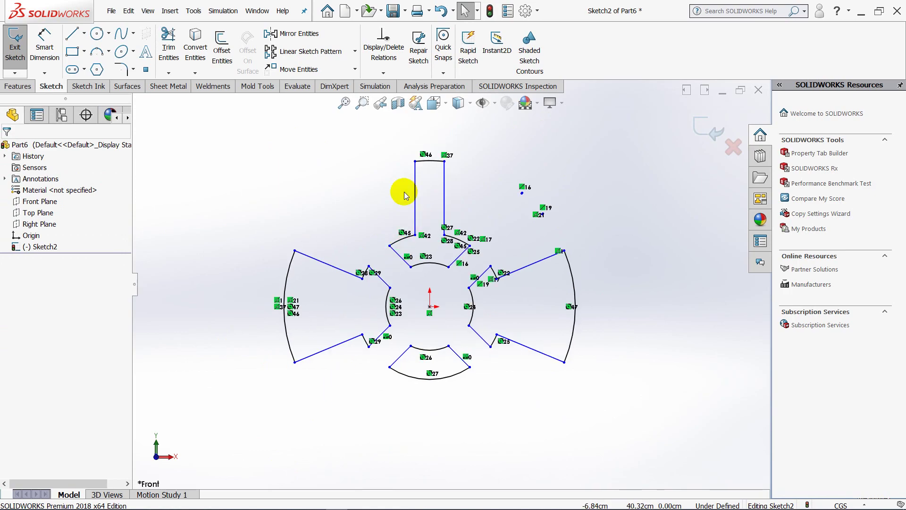
key("l")
left_click(430, 307)
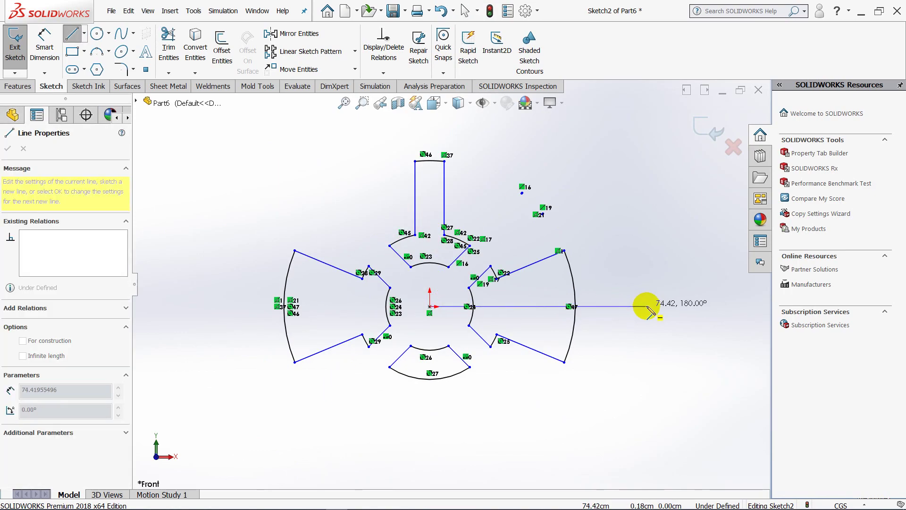
left_click(646, 307)
key("Escape")
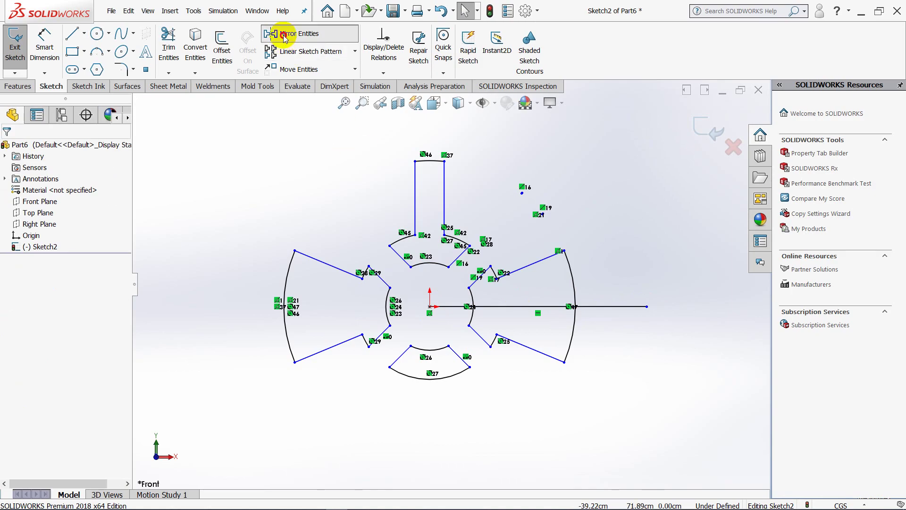
- Set up Mirror Entities about the horizontal line, selecting the top channel's arcs and lines
left_click(284, 34)
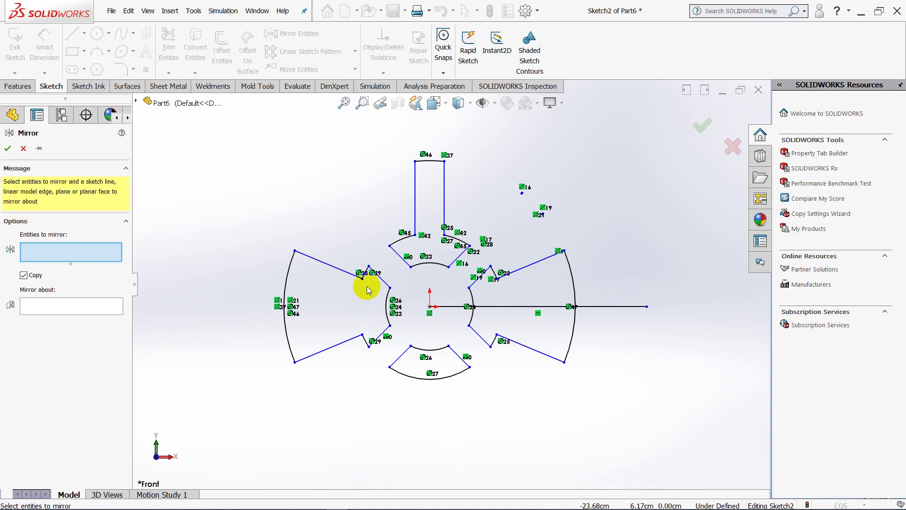
left_click(124, 300)
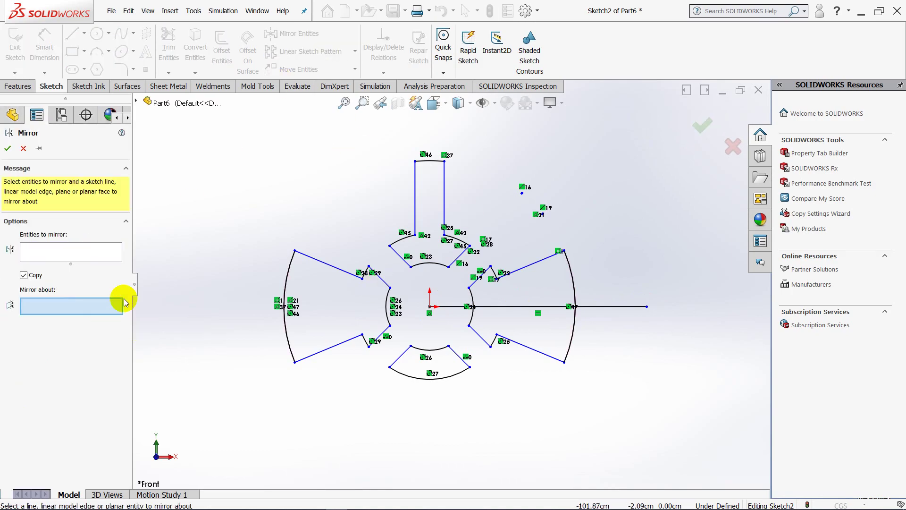
left_click(543, 308)
left_click(68, 252)
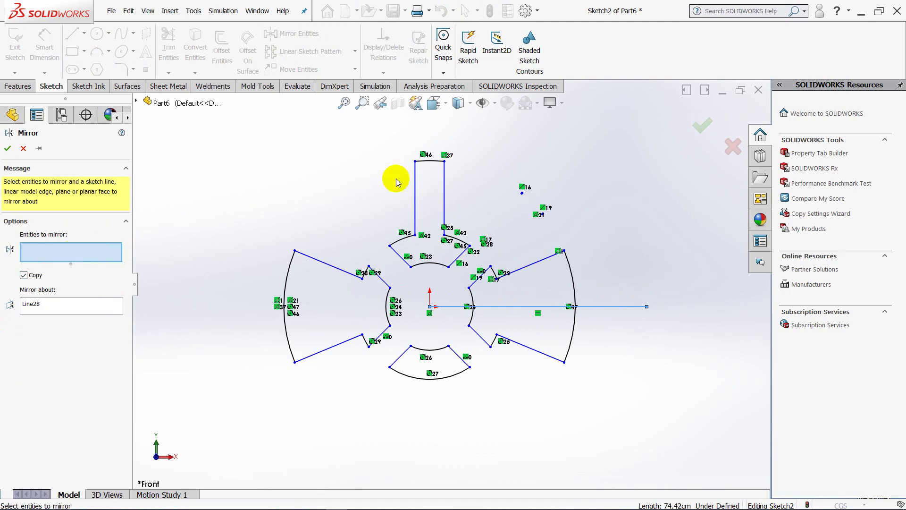
left_click(430, 161)
left_click(444, 178)
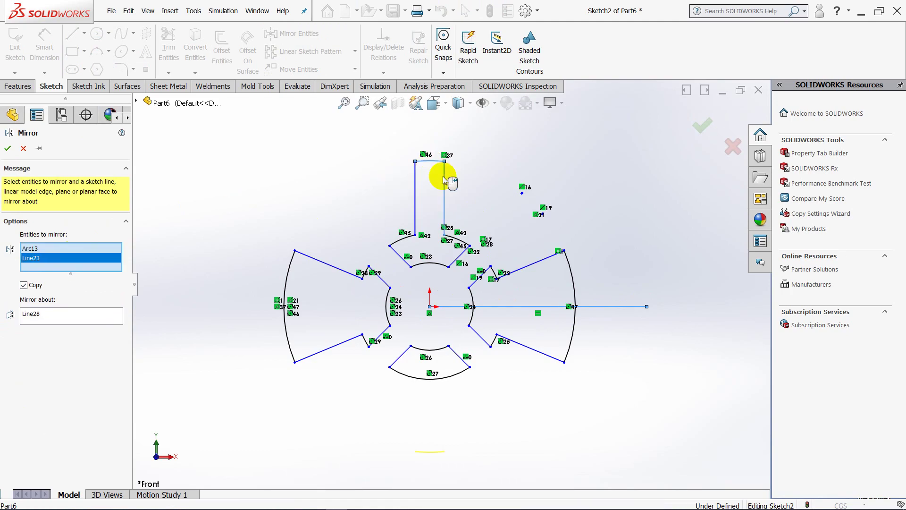
left_click(414, 182)
left_click(403, 244)
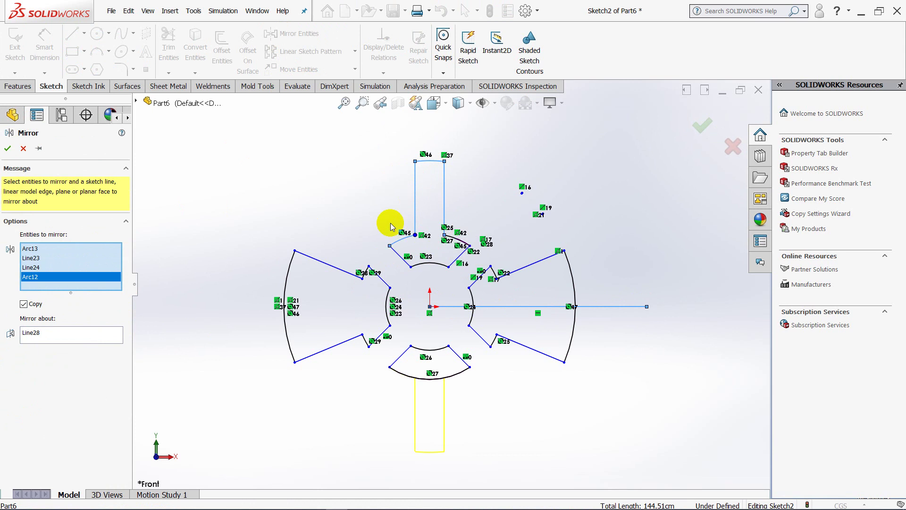
- Reselect only Line24, Line23 and Arc13 and mirror them into a bottom slot
right_click(70, 261)
left_click(94, 260)
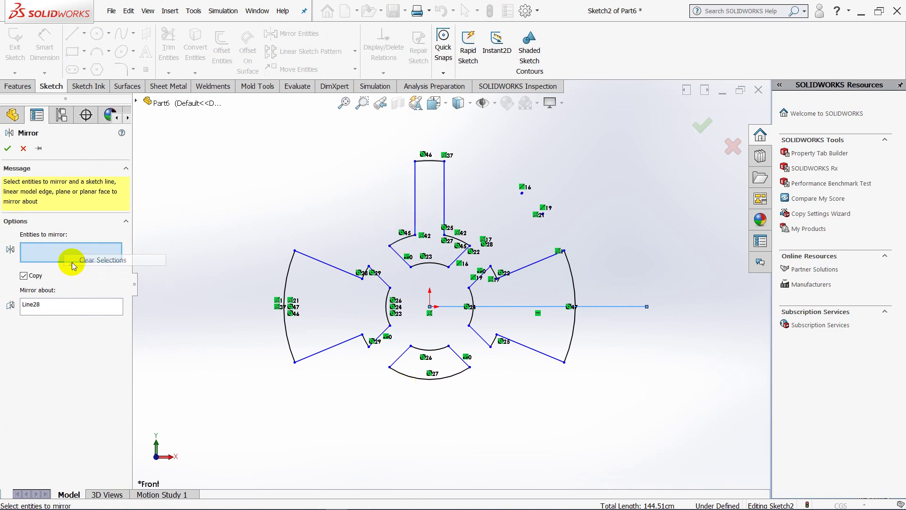
left_click(418, 218)
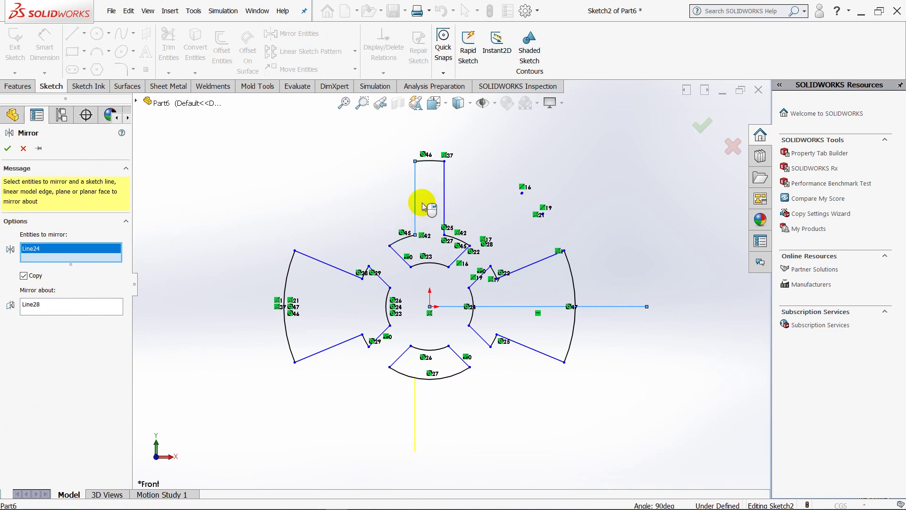
left_click(444, 193)
left_click(429, 161)
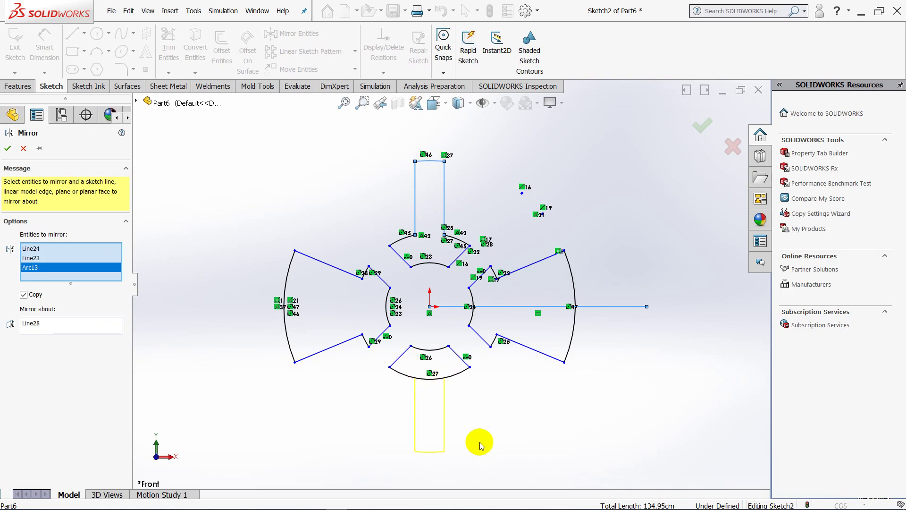
left_click(7, 150)
- Delete the horizontal centreline and trim the arc across the bottom slot's top
middle_click_drag(326, 240, 332, 229, "ctrl")
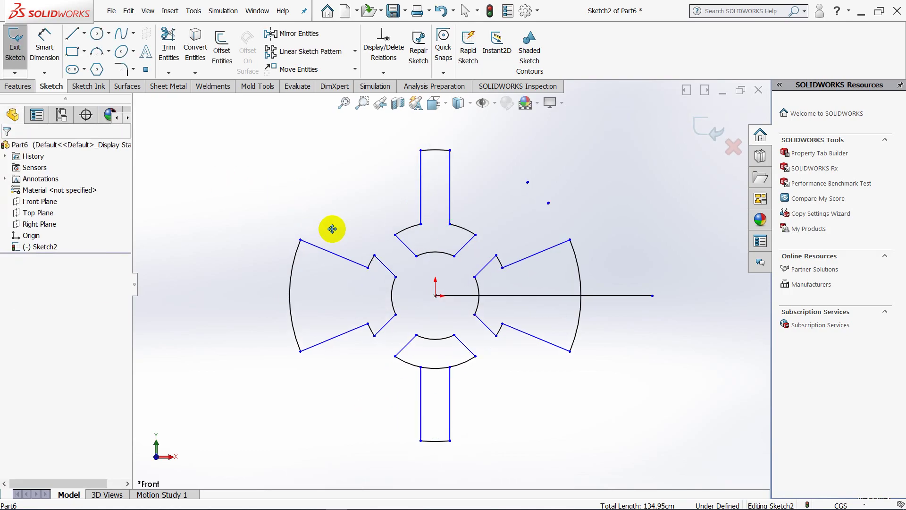
key("Delete")
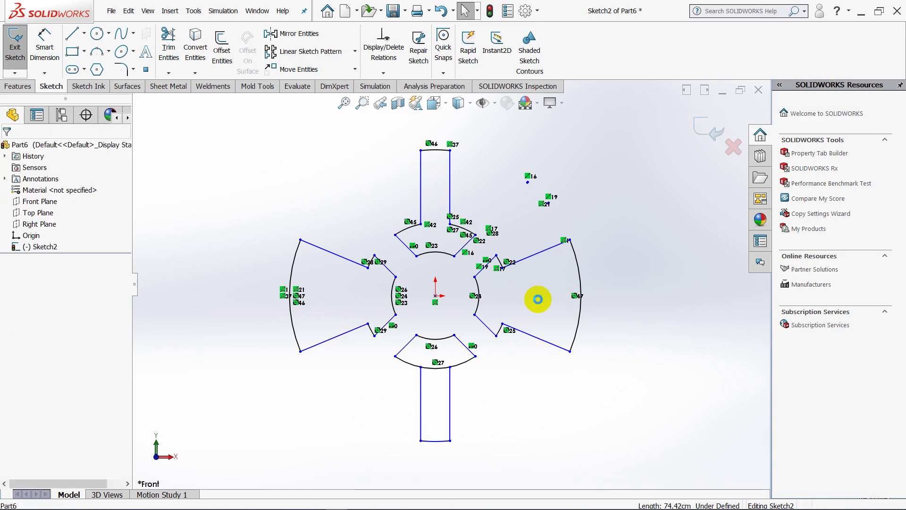
left_click(169, 48)
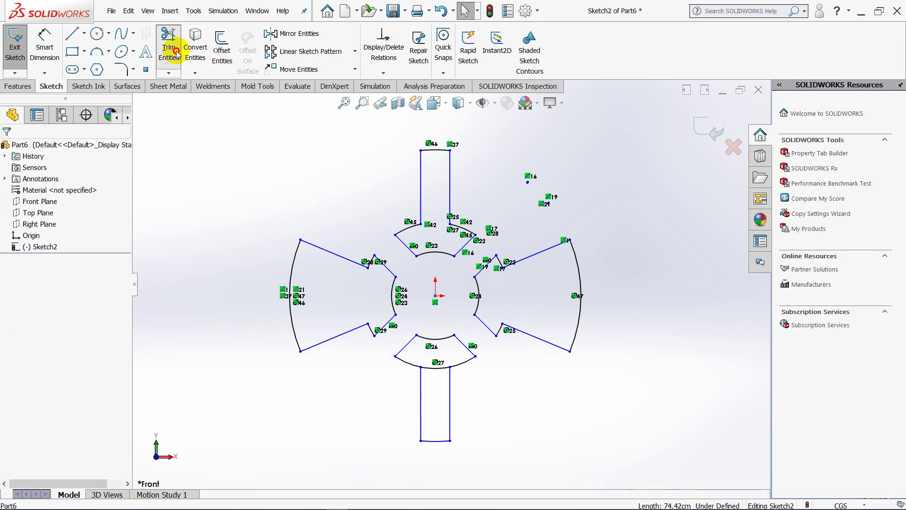
left_click(435, 367)
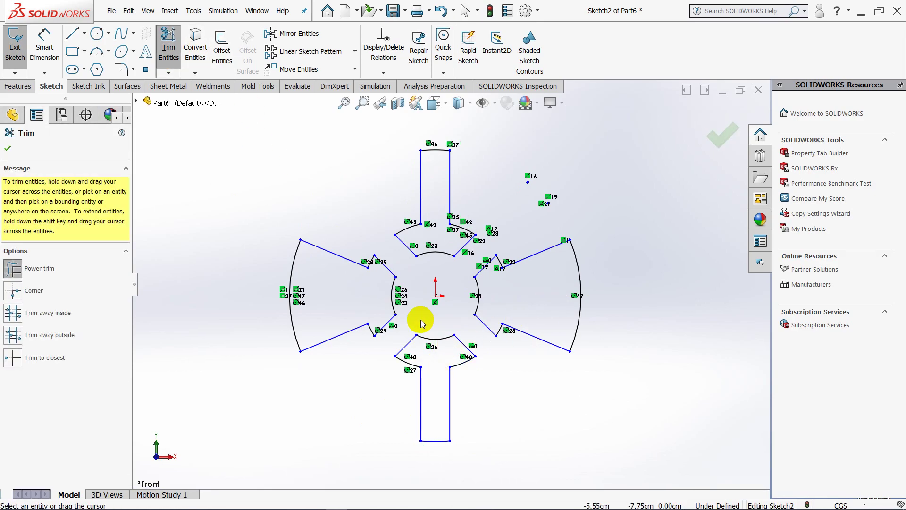
left_click(7, 151)
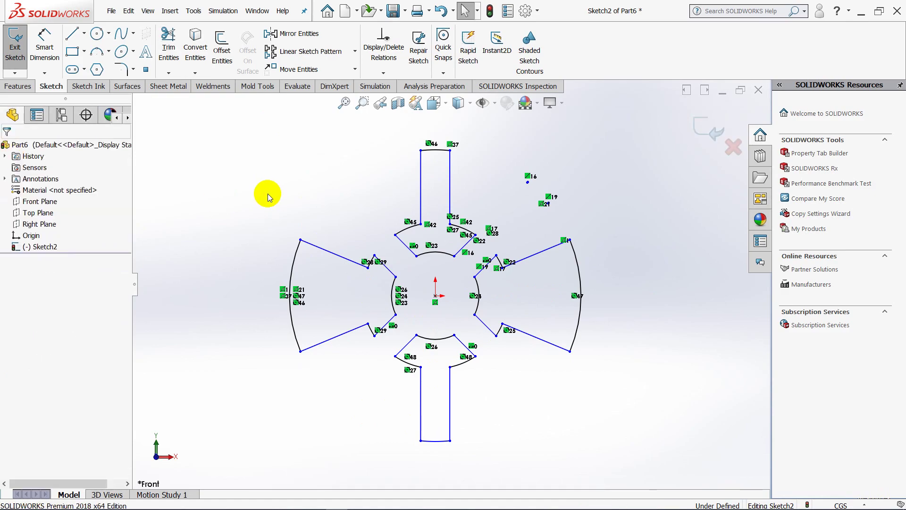
- Reposition the end of the angled line beside the right slot
mouse_move(505, 263)
middle_mouse_down("ctrl")
mouse_move(474, 278)
mouse_move(557, 251)
middle_mouse_up("ctrl")
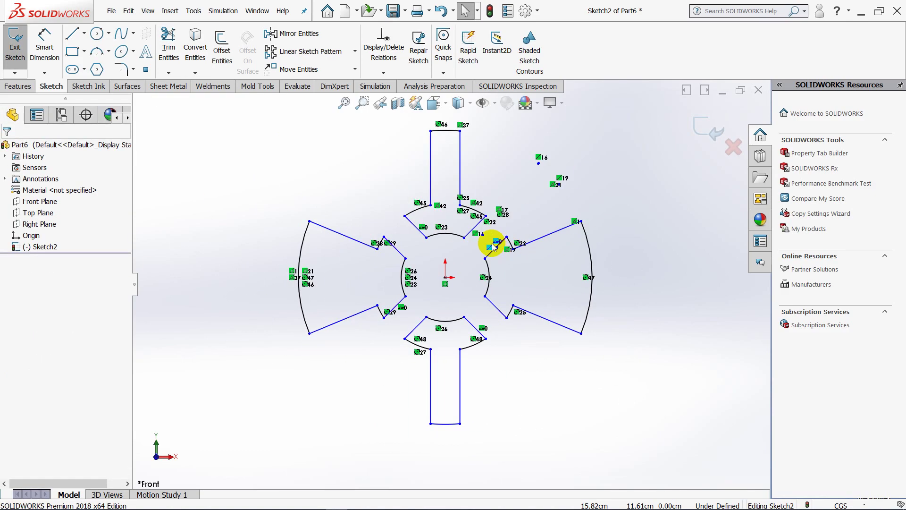
left_click_drag(509, 249, 491, 249)
middle_click_drag(492, 248, 480, 259, "ctrl")
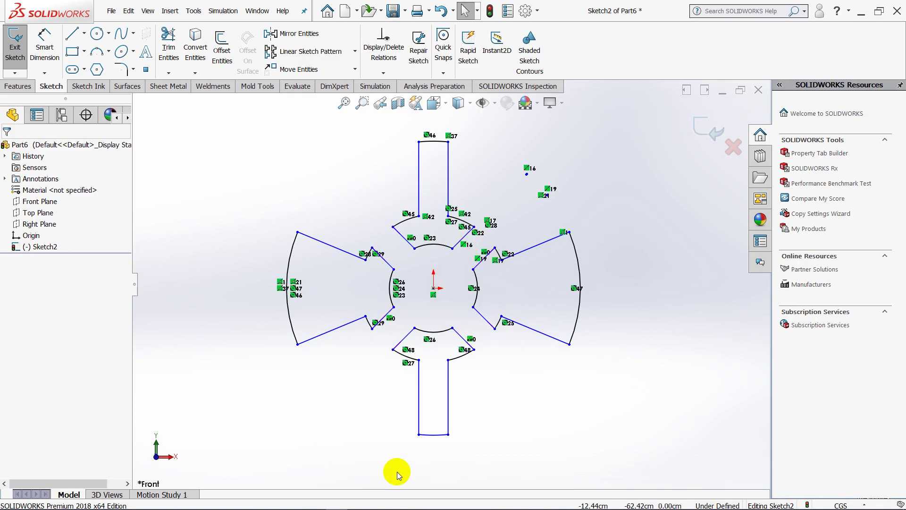
- Review the hexagon holes on the Foxit Reader PDF, then return to Sketch2
left_click(357, 506)
mouse_move(340, 246)
left_mouse_down()
mouse_move(333, 256)
mouse_move(376, 241)
left_mouse_up()
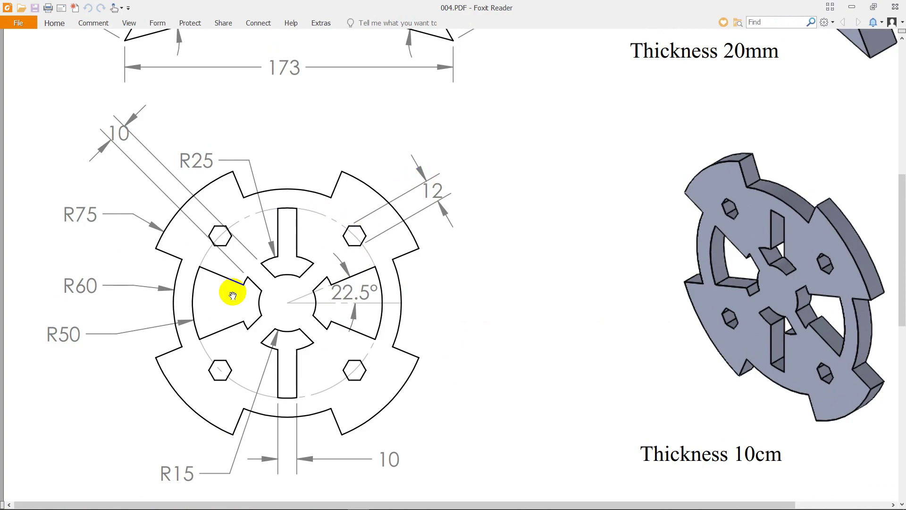
left_click(852, 7)
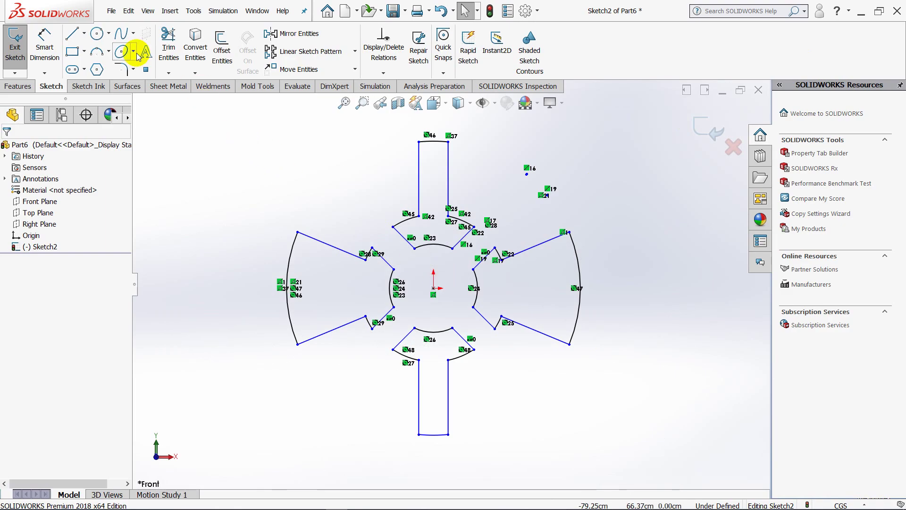
- Draw a radius-50 construction circle centred on the origin
left_click(97, 33)
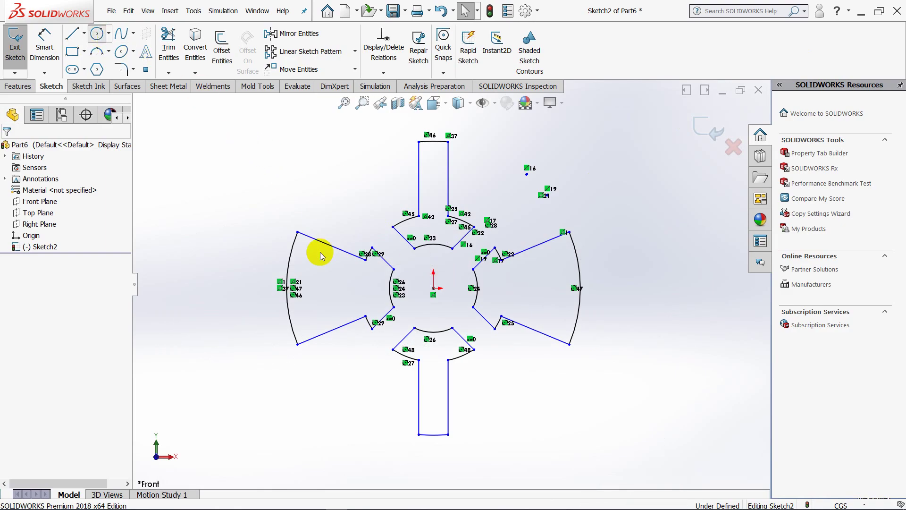
left_click(433, 288)
left_click(577, 259)
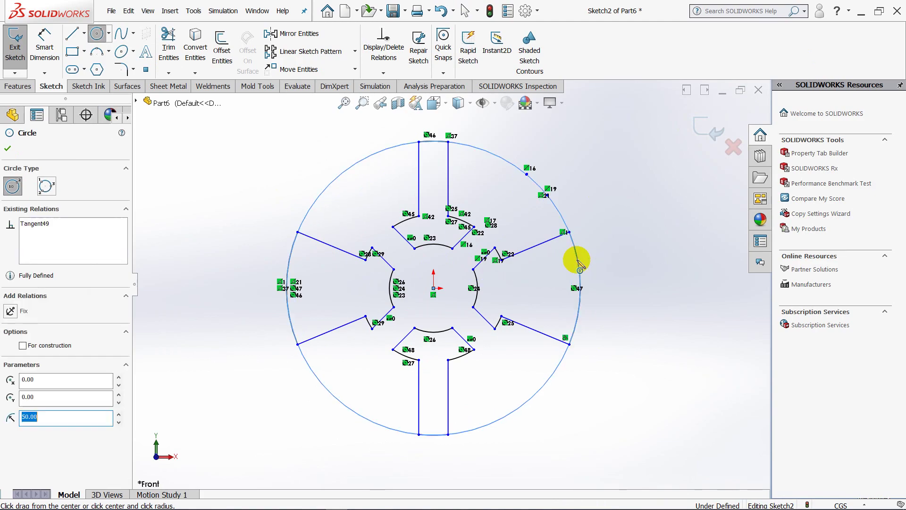
left_click(23, 345)
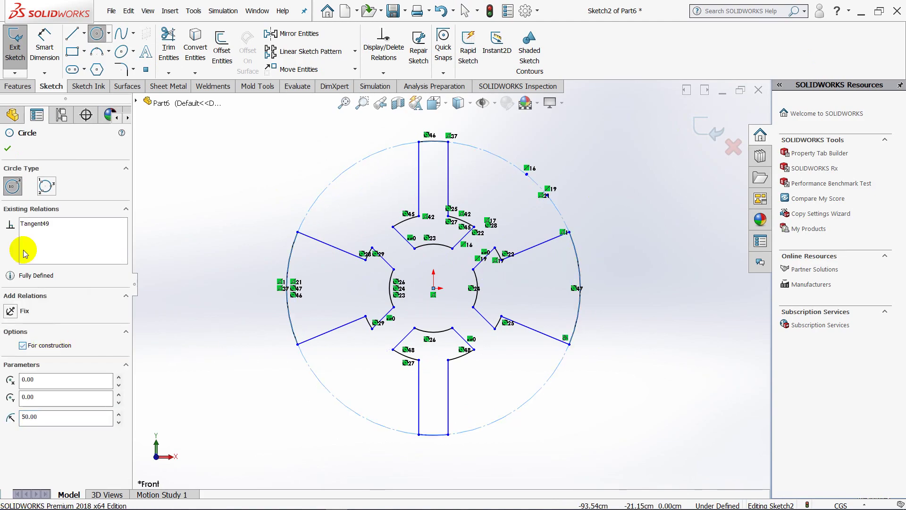
left_click(7, 151)
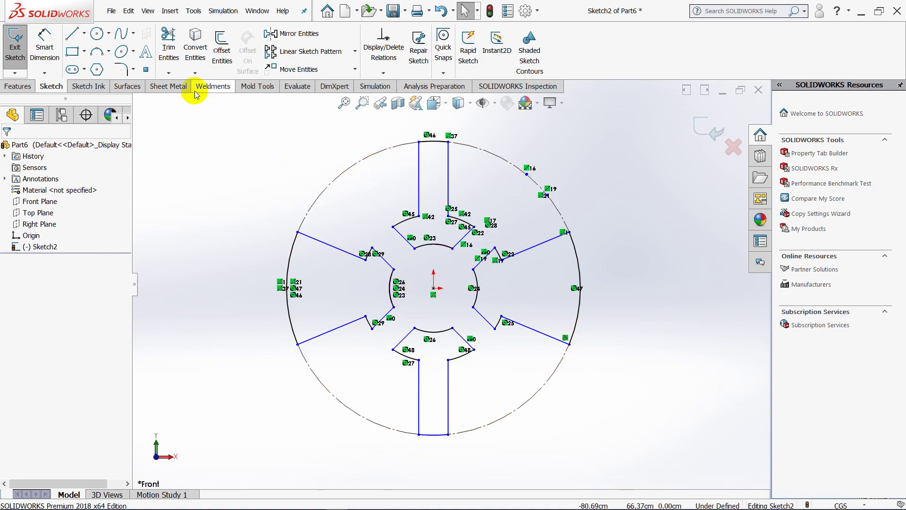
- Draw a horizontal line and a diagonal line from the origin
left_click(433, 288)
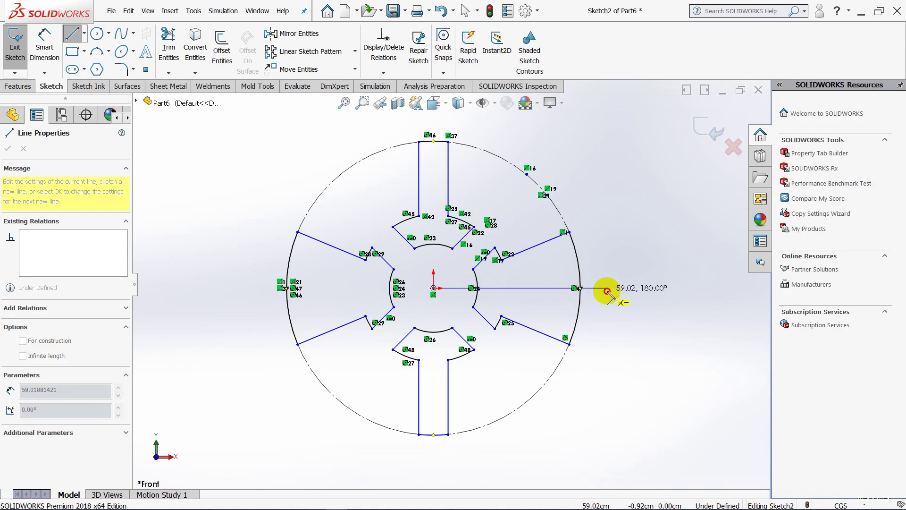
left_click(607, 288)
key("Escape")
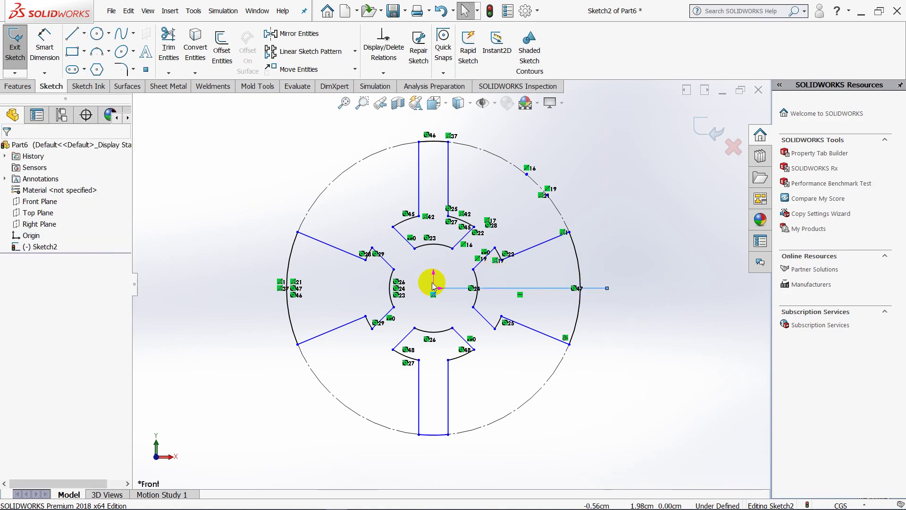
key("l")
left_click(434, 288)
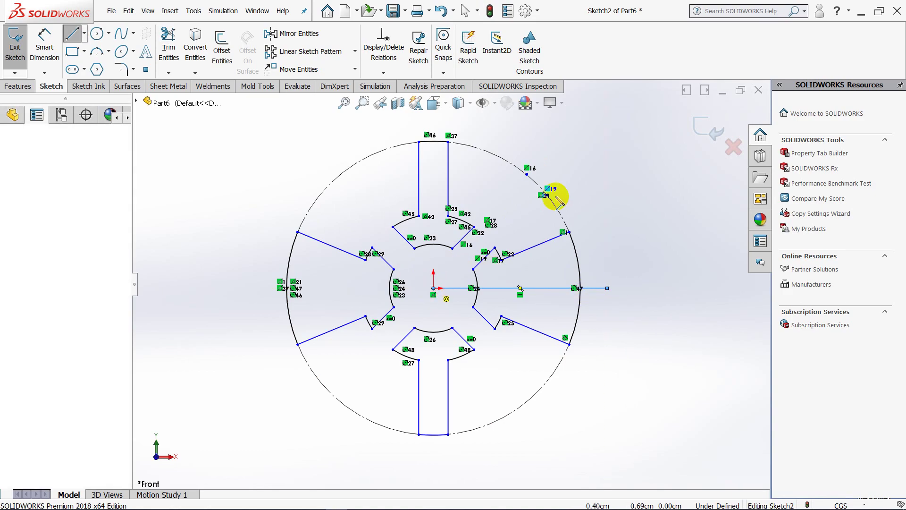
left_click(567, 154)
- Dimension the angle between the diagonal and horizontal lines to 45°
key("Escape")
left_click(44, 43)
left_click(472, 249)
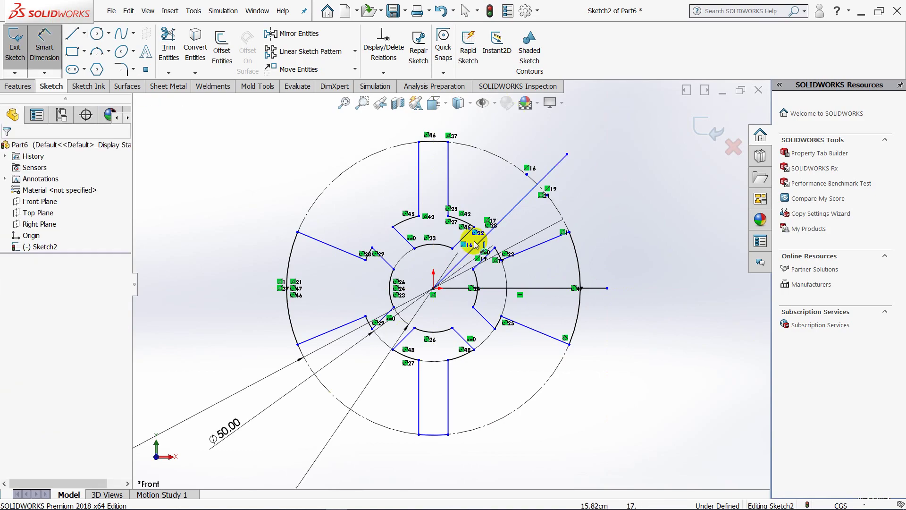
left_click(530, 288)
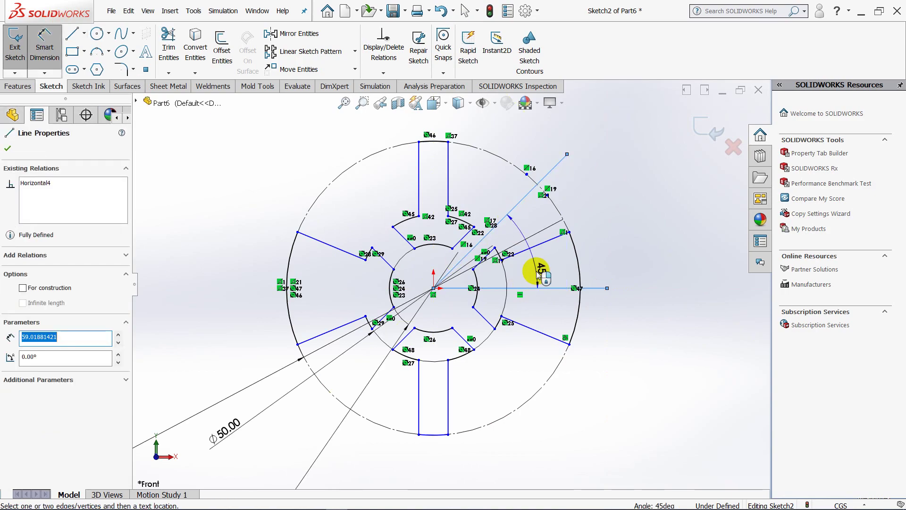
left_click(536, 284)
key("Return")
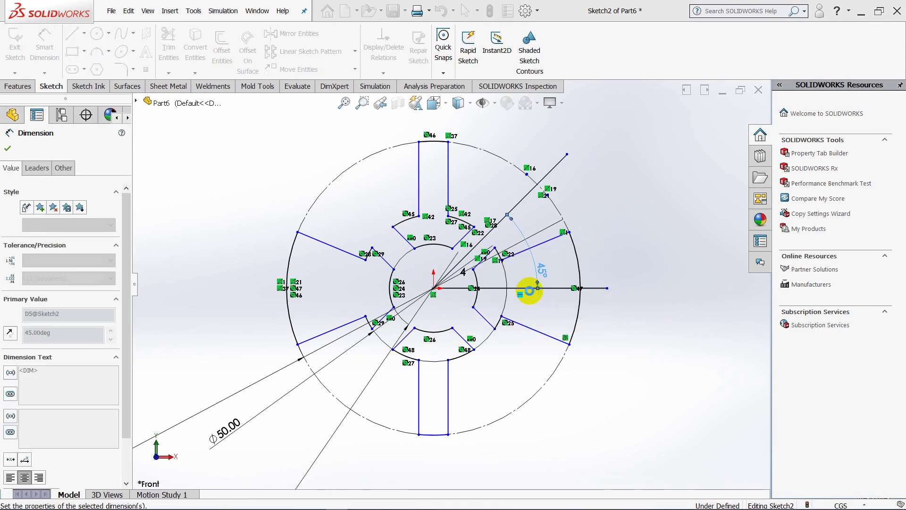
key("Escape")
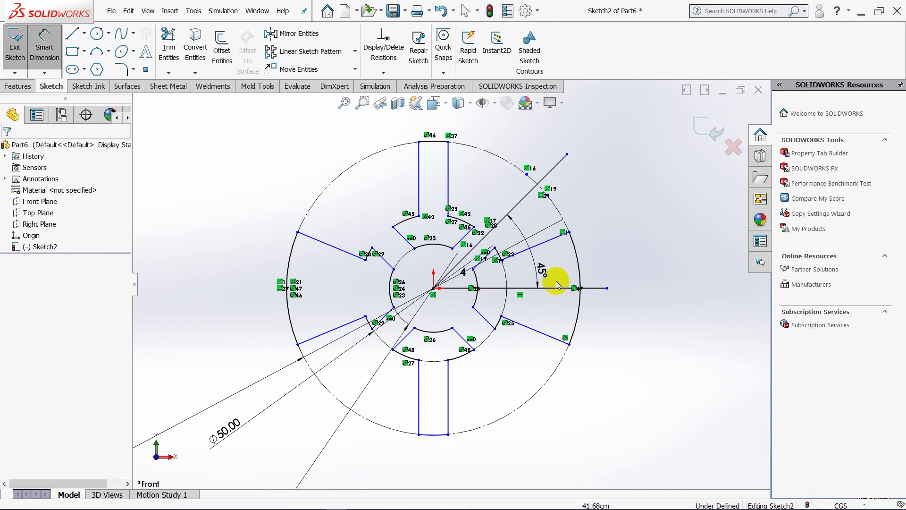
- Trim the diagonal line back to the outer circle and place a hexagon at its end
left_click(169, 47)
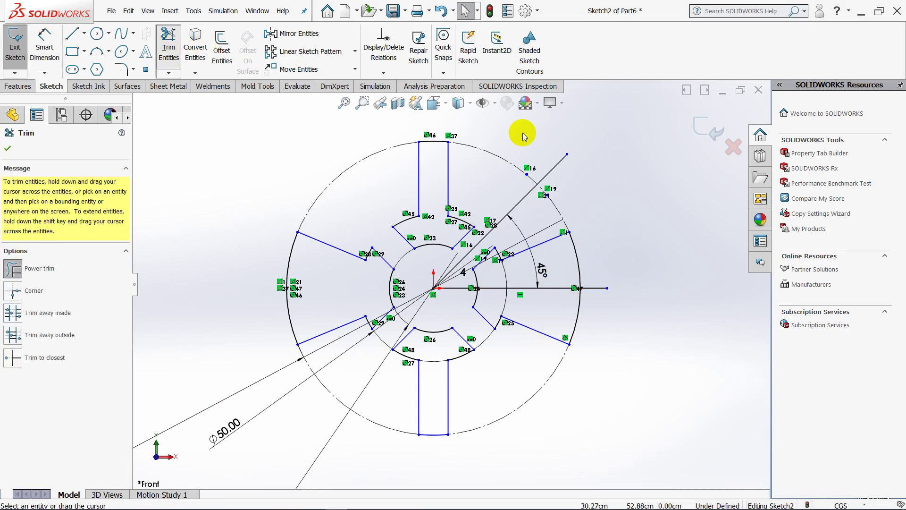
left_click(550, 170)
key("Escape")
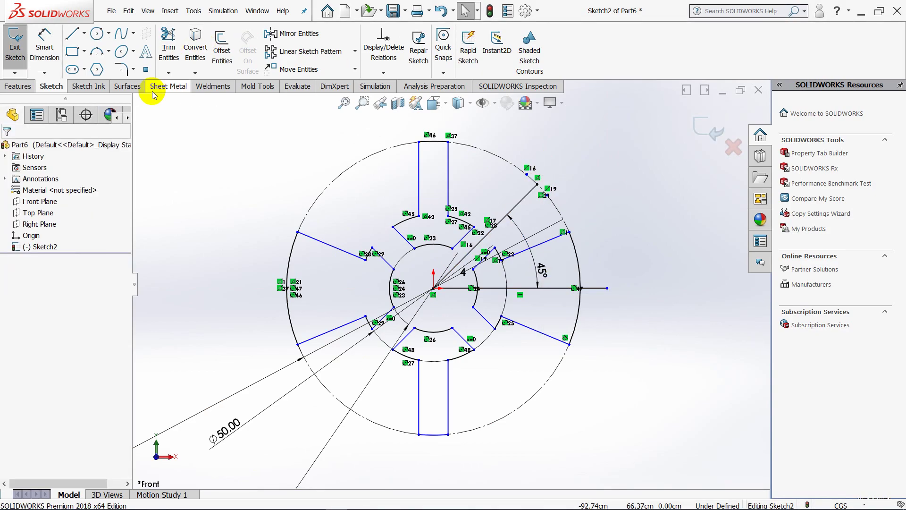
left_click(537, 184)
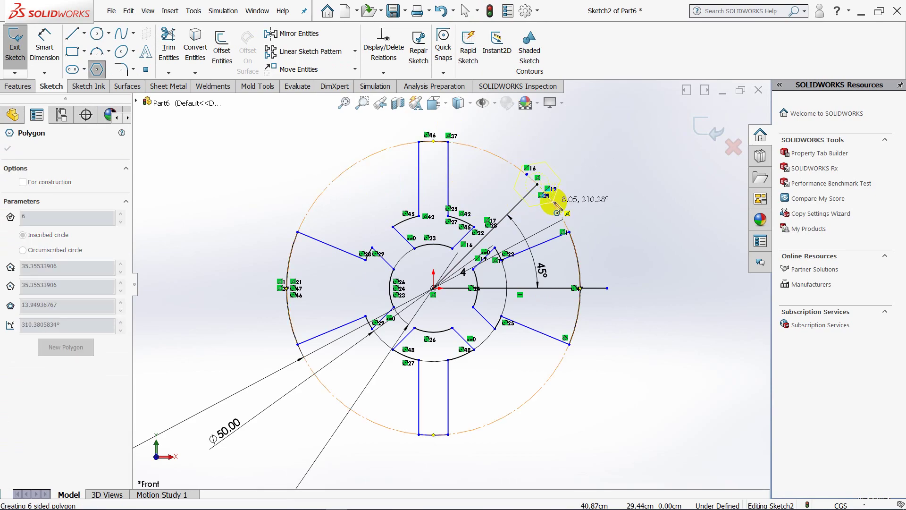
left_click(557, 206)
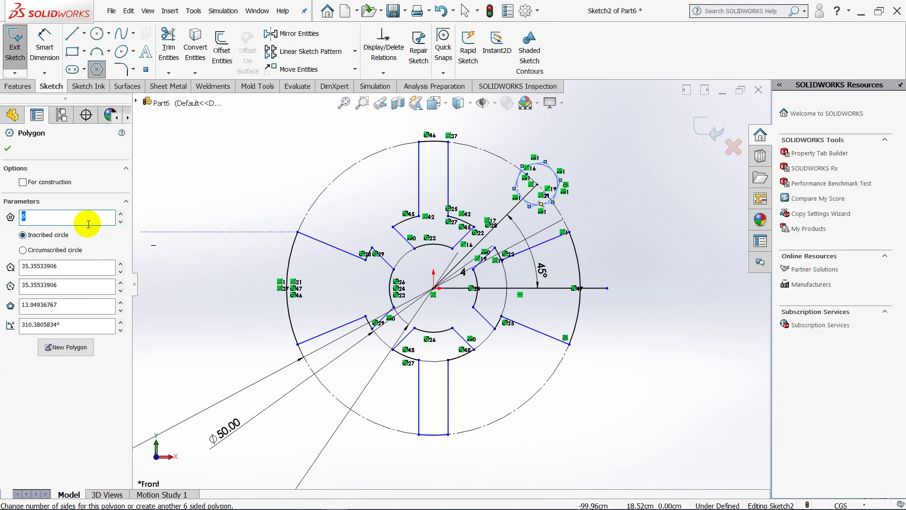
left_click(7, 148)
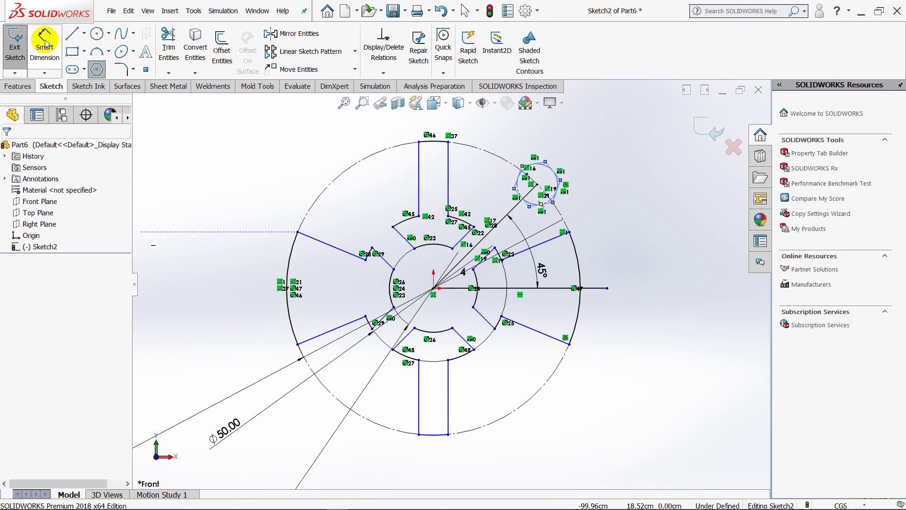
- Dimension the hexagon corner-to-corner and set the value to 12 cm
left_click(45, 47)
scroll(464, 214, "down", 2)
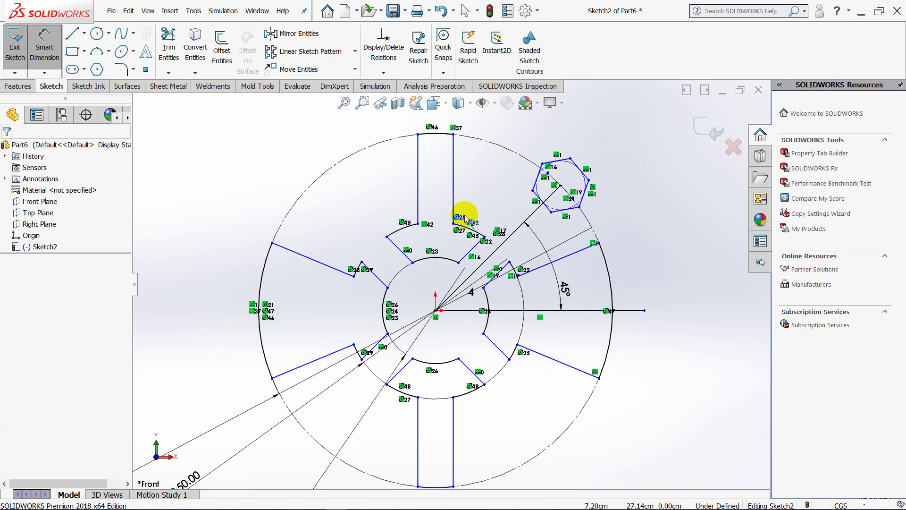
scroll(464, 215, "down", 1)
left_click(594, 207)
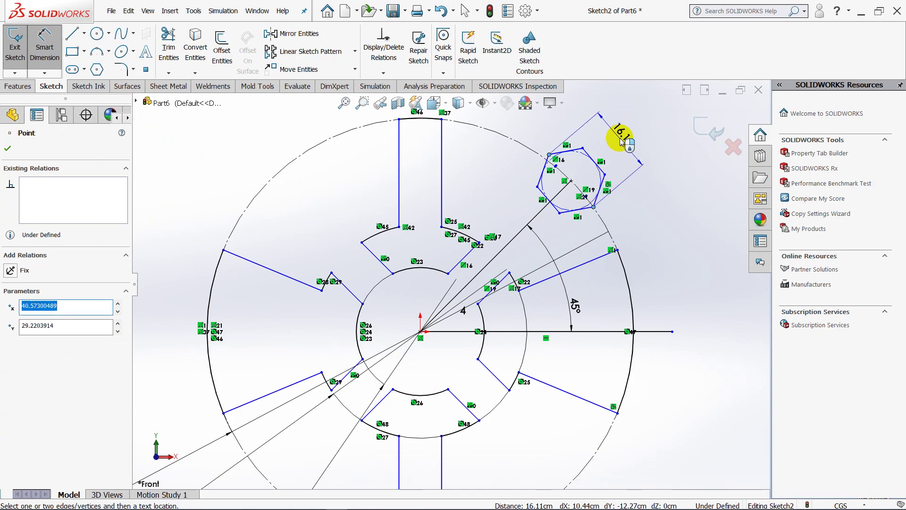
left_click(622, 140)
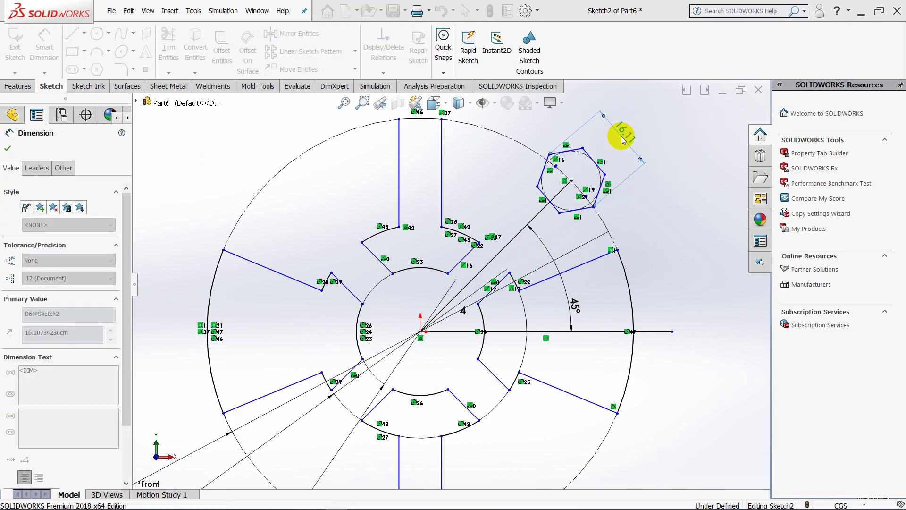
type("2")
key("Return")
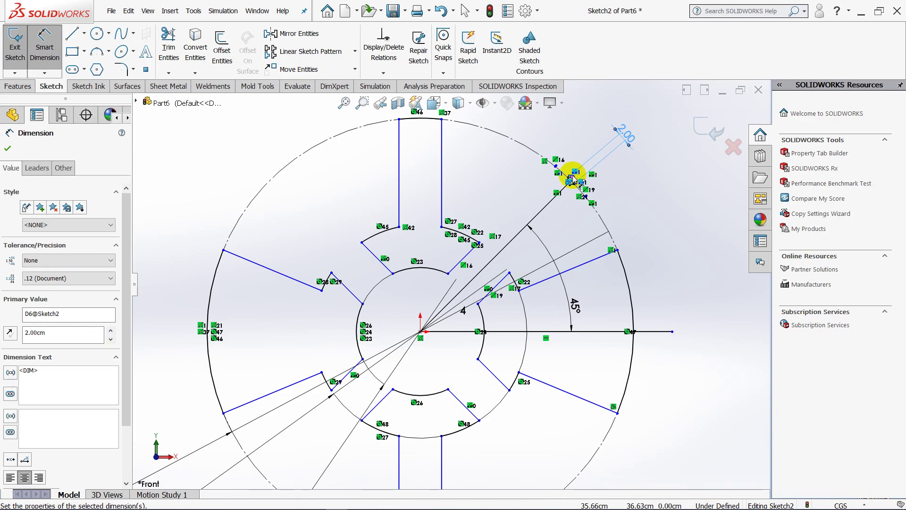
double_click(626, 133)
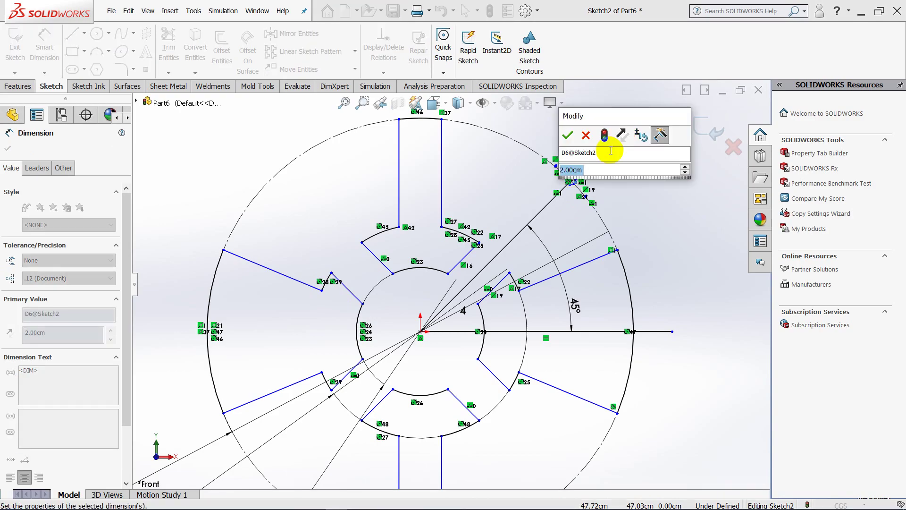
type("12")
key("Return")
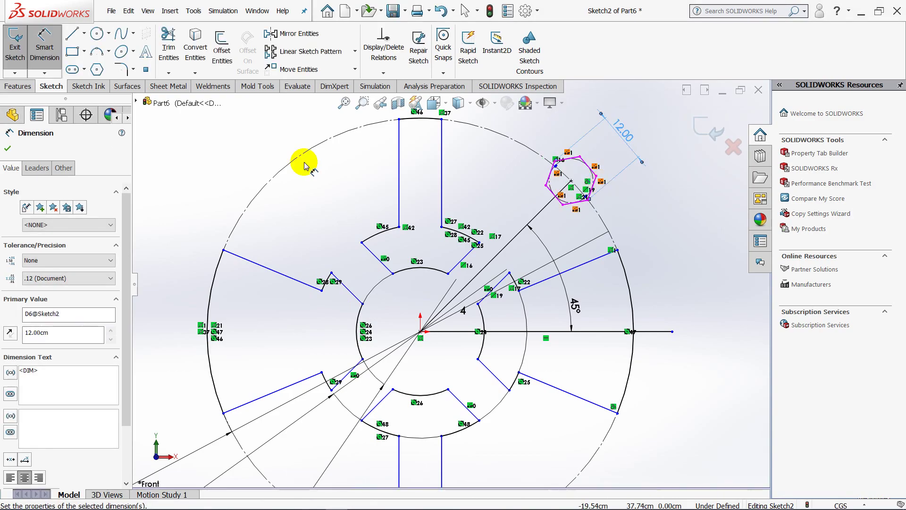
left_click(8, 148)
- Fit the sketch to view and hide the sketch dimensions
key("z")
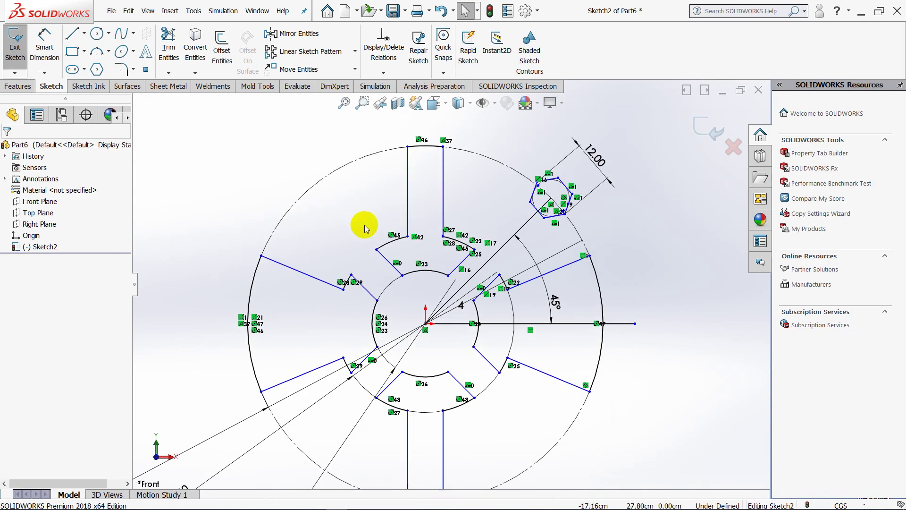
key("z")
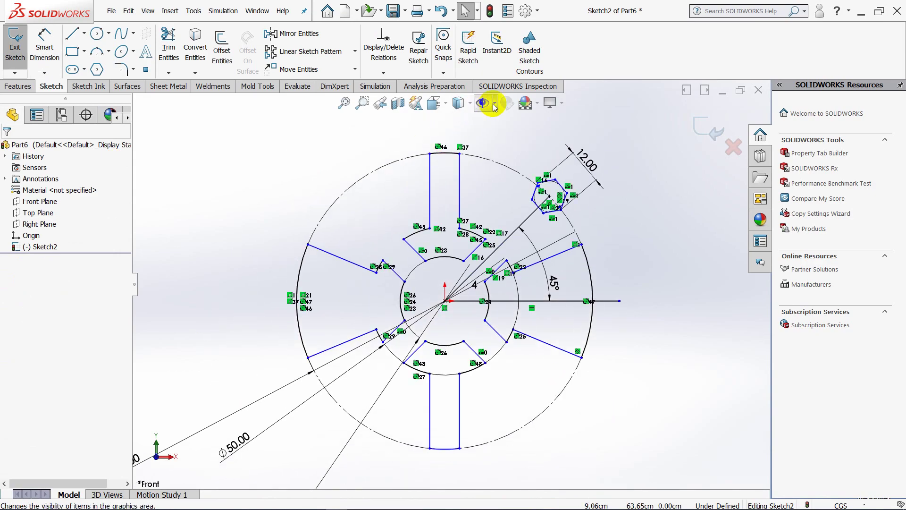
left_click(494, 105)
left_click(484, 235)
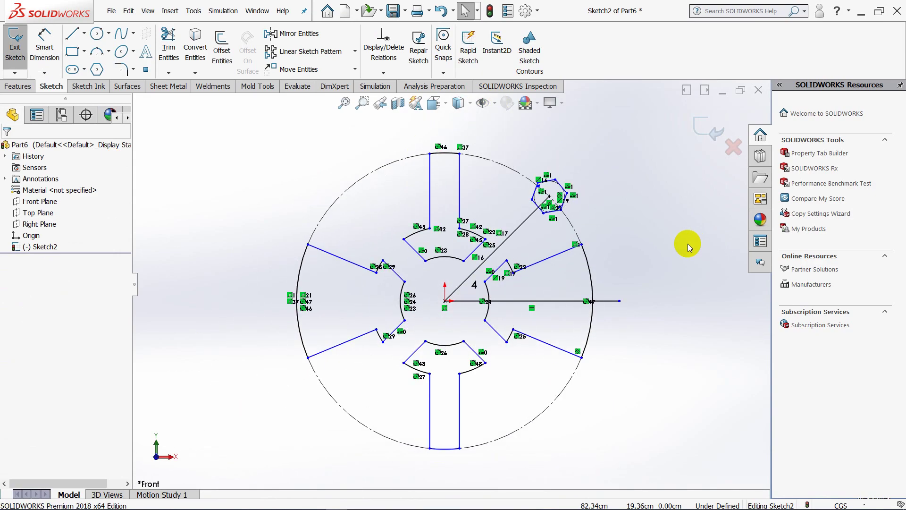
middle_click_drag(573, 285, 593, 245, "ctrl")
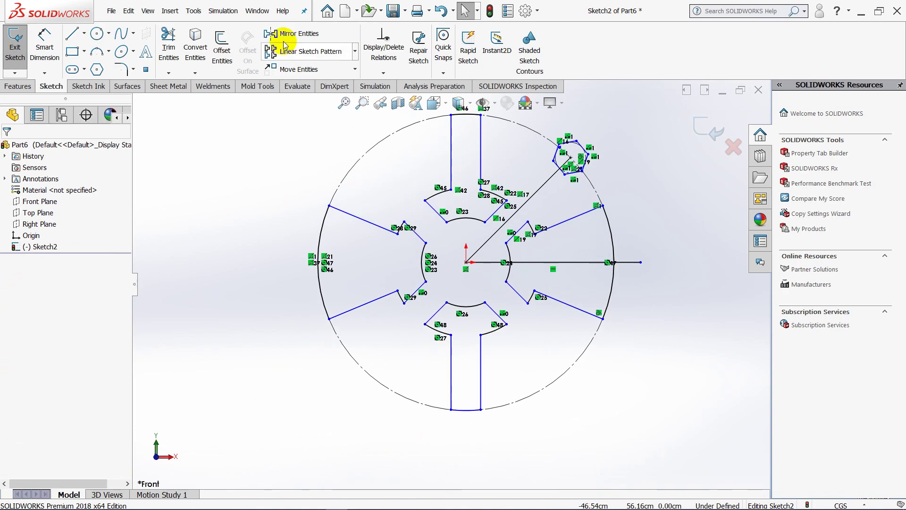
- Start a circular sketch pattern centred on the sketch origin
left_click(354, 51)
left_click(325, 76)
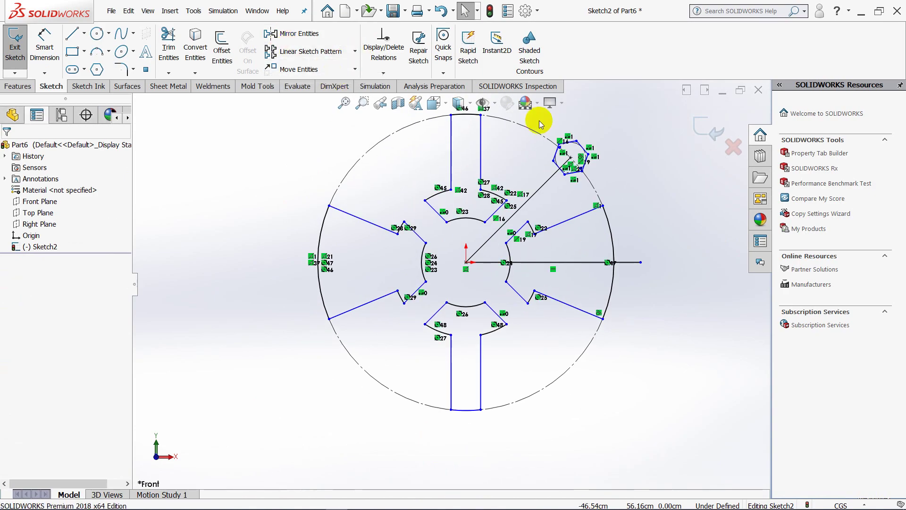
left_click(78, 184)
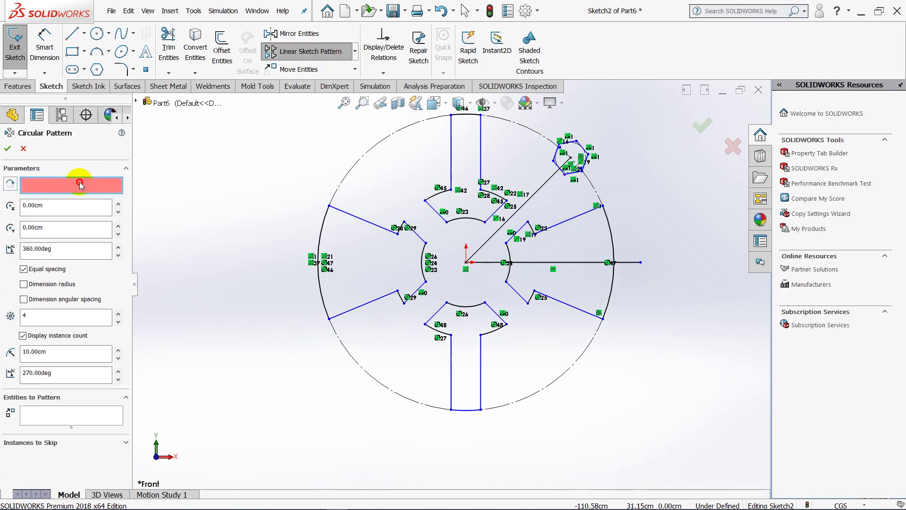
left_click(469, 265)
- Select all six hexagon edges and apply the 4-instance, 360° circular pattern
left_click(71, 416)
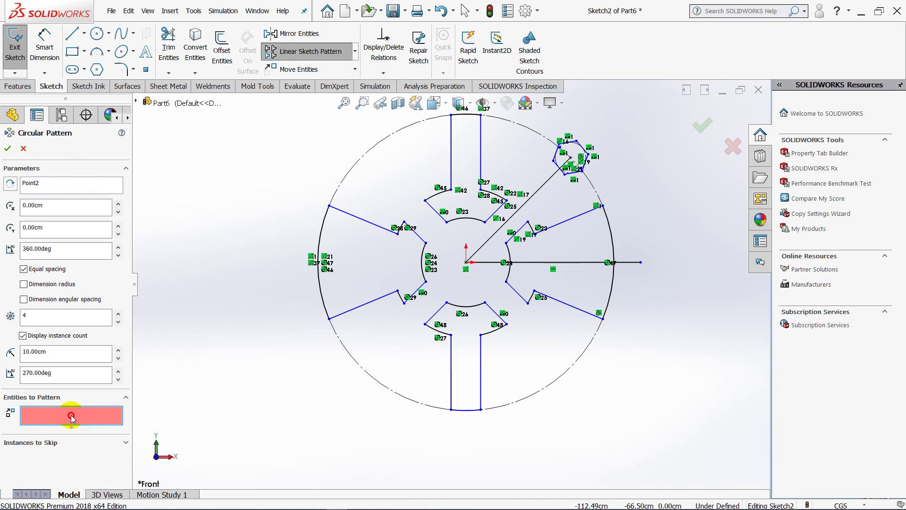
scroll(601, 136, "down", 3)
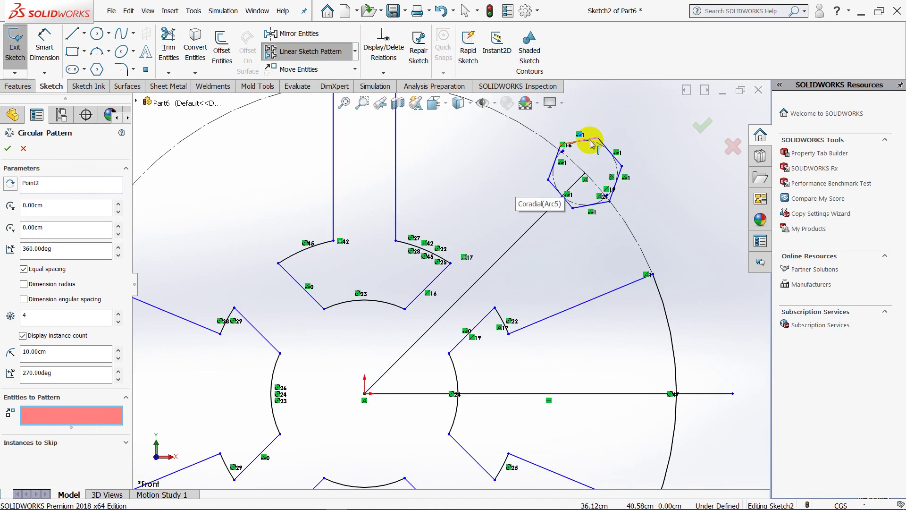
left_click(598, 142)
left_click(607, 147)
scroll(601, 162, "down", 2)
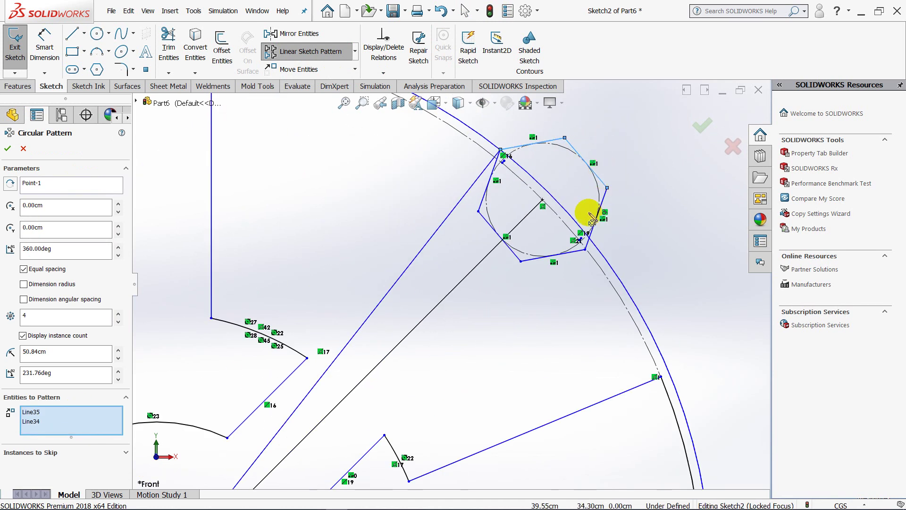
scroll(594, 208, "down", 2)
left_click(592, 195)
left_click(543, 293)
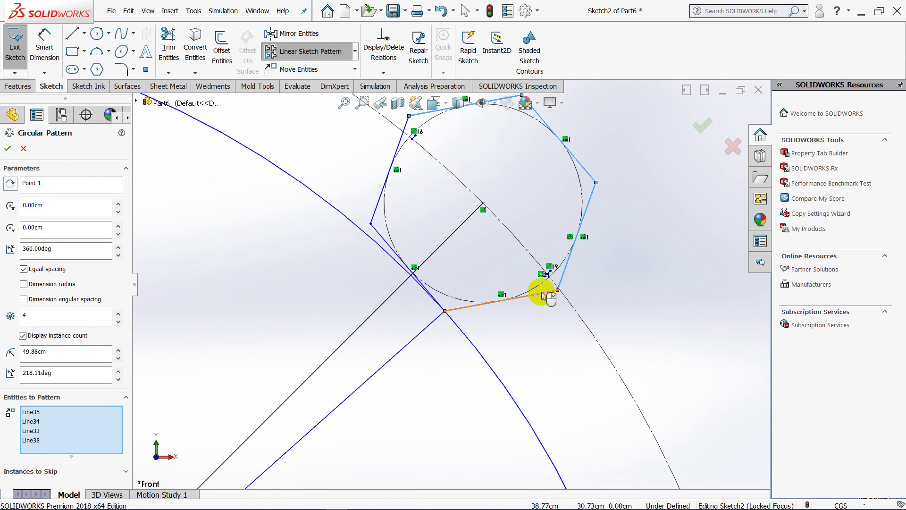
left_click(433, 298)
left_click(378, 202)
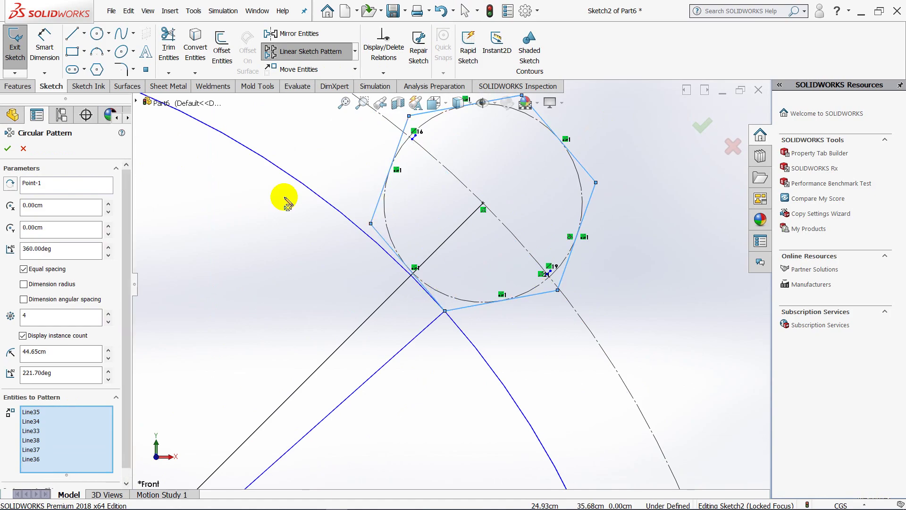
scroll(375, 237, "up", 3)
scroll(407, 285, "up", 2)
scroll(415, 283, "up", 2)
scroll(439, 283, "up", 1)
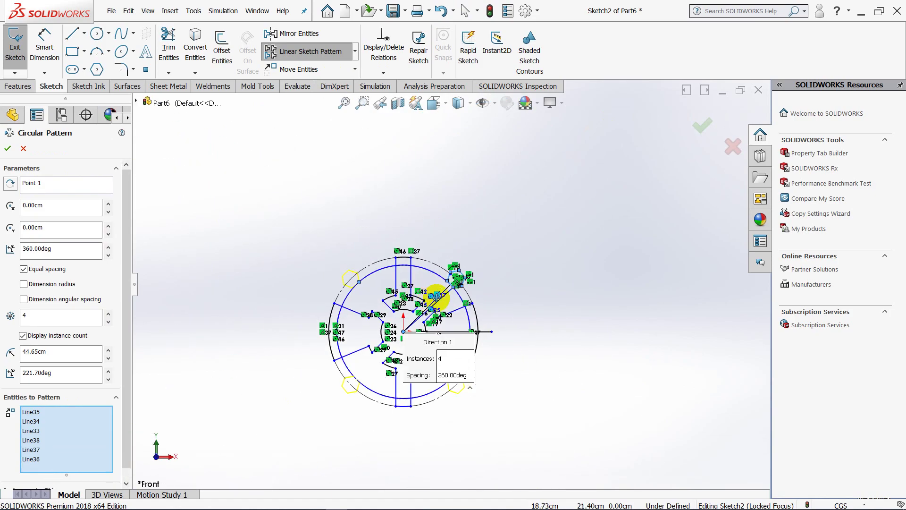
scroll(458, 281, "up", 1)
scroll(475, 280, "up", 1)
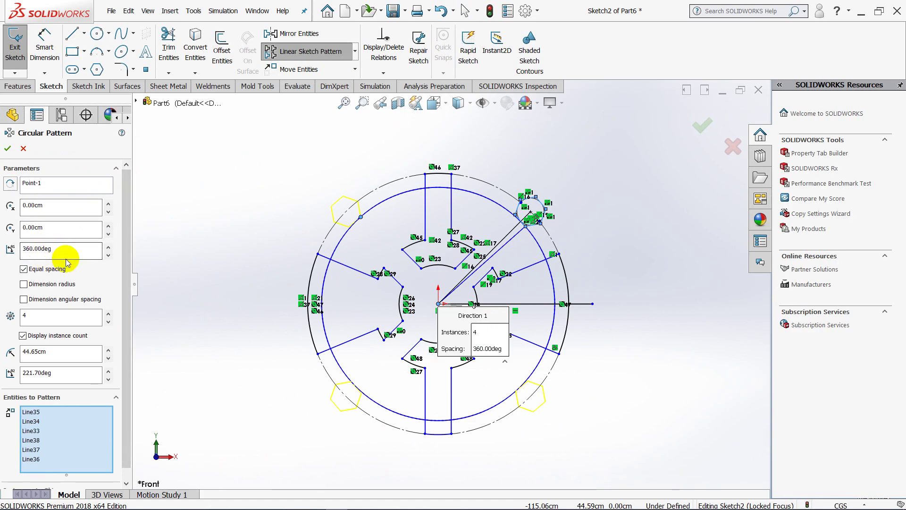
left_click(8, 148)
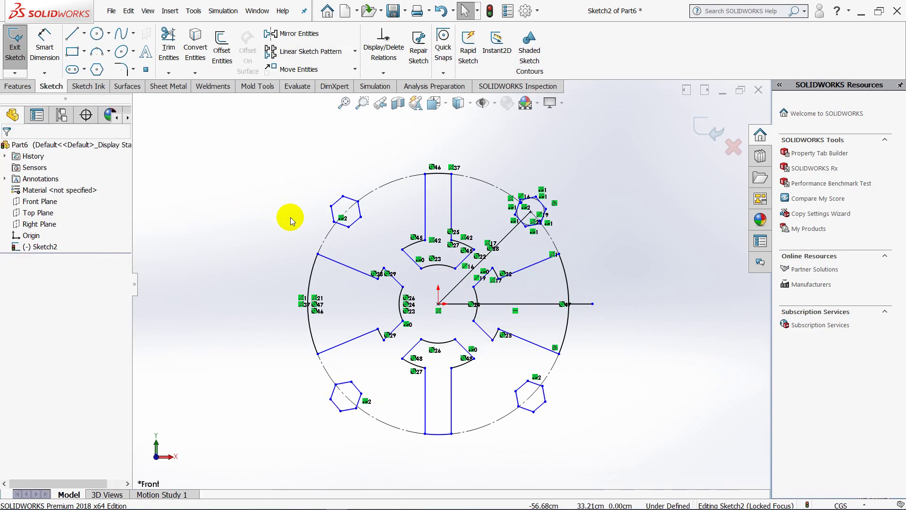
- Delete the horizontal and diagonal reference lines, then switch to the 004.PDF drawing
middle_click_drag(405, 278, 442, 255, "ctrl")
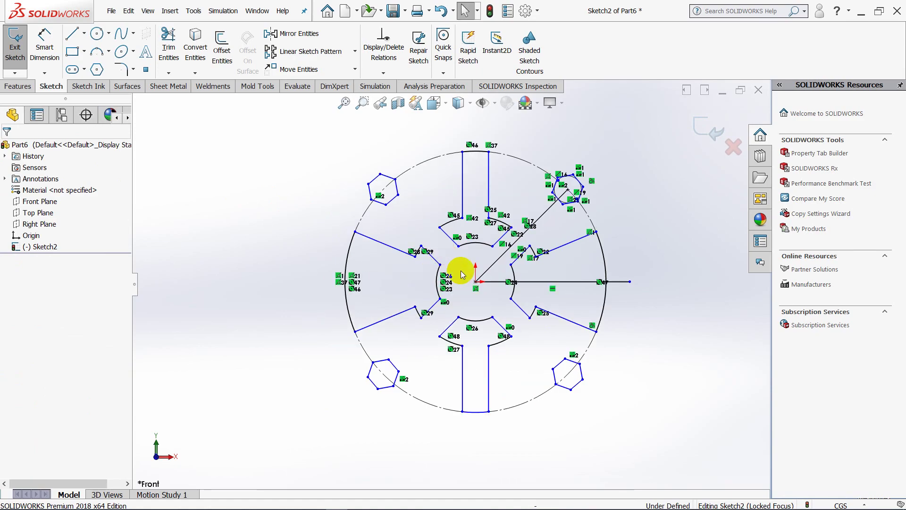
left_click(496, 279)
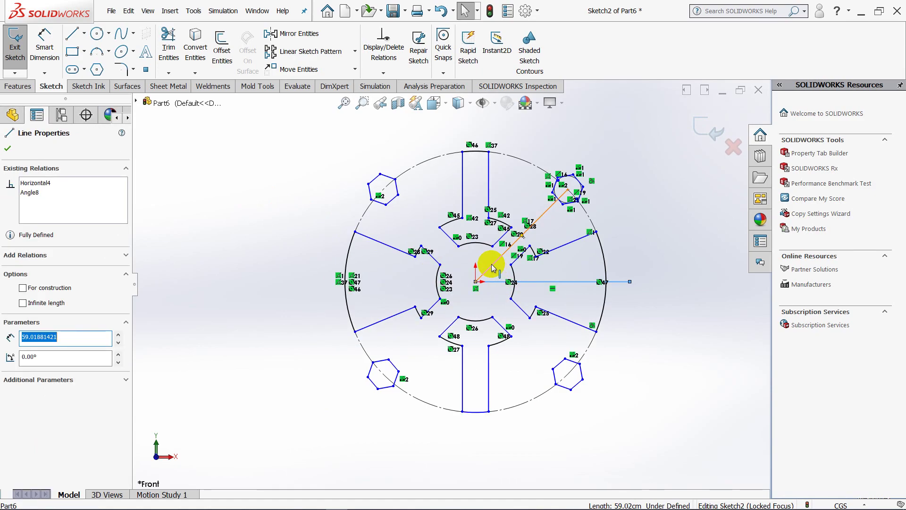
left_click(492, 265, "ctrl")
key("Delete")
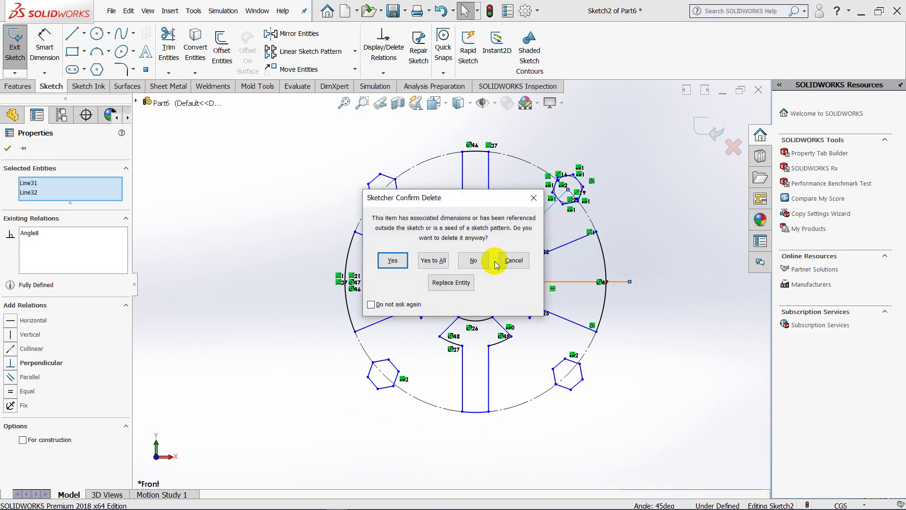
key("Return")
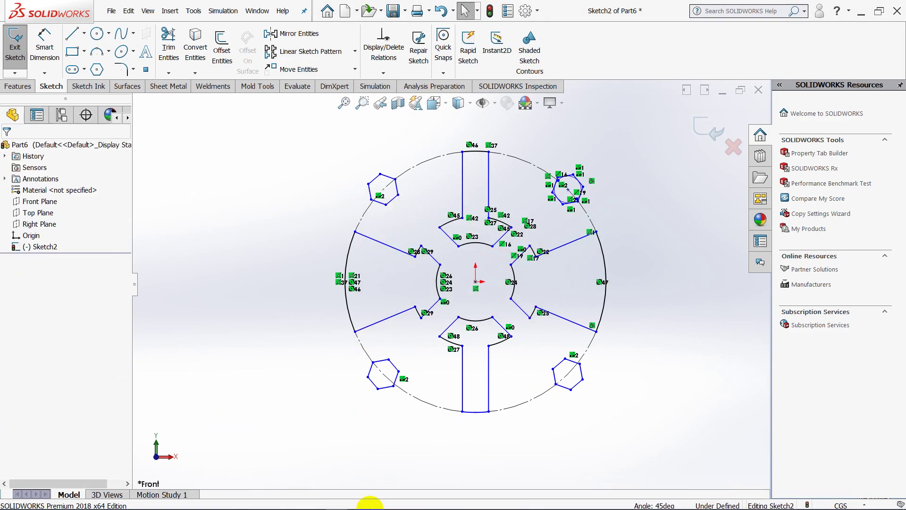
left_click(357, 506)
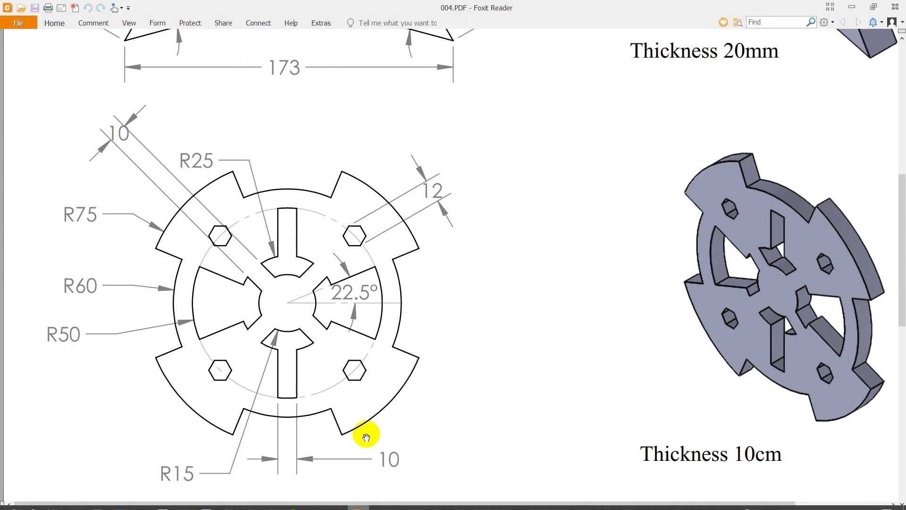
- Scroll the 004.PDF drawing to review the R75, R60 and R50 radii
scroll(431, 247, "down", 1)
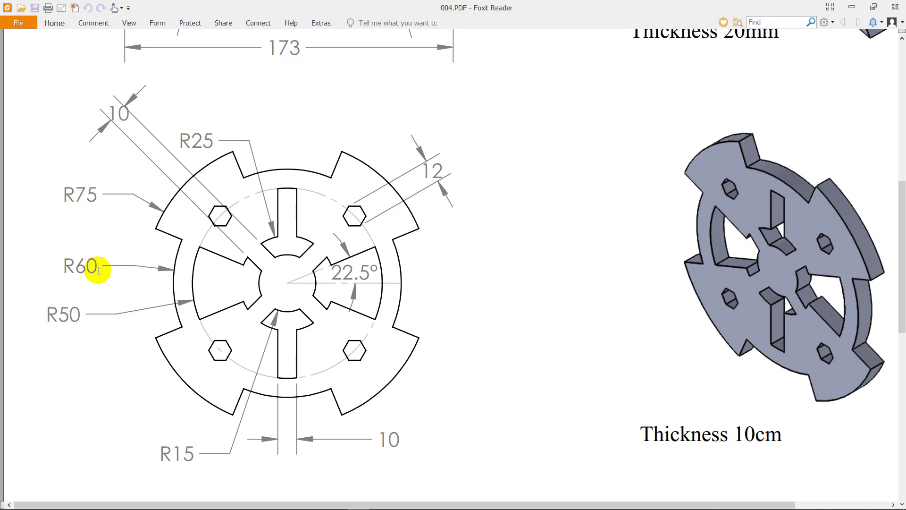
- Minimize the PDF and draw two more circles centred on the origin
left_click(852, 8)
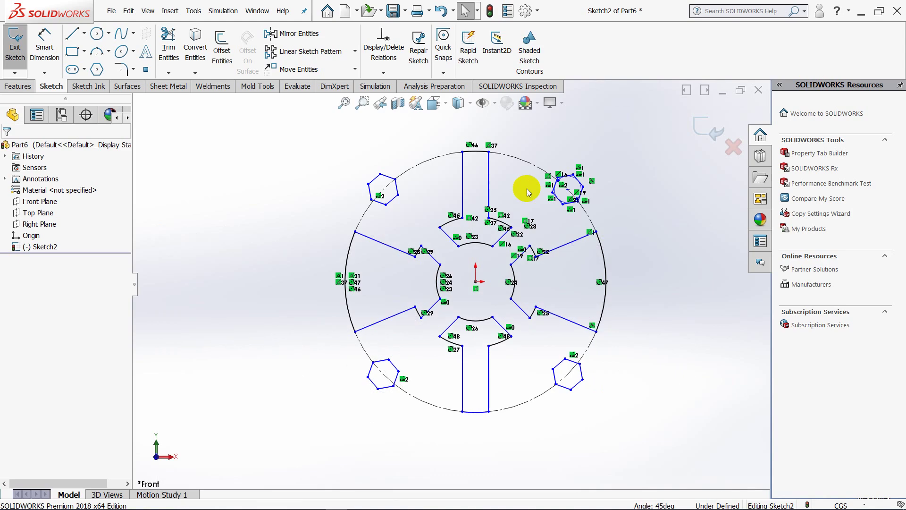
left_click(96, 33)
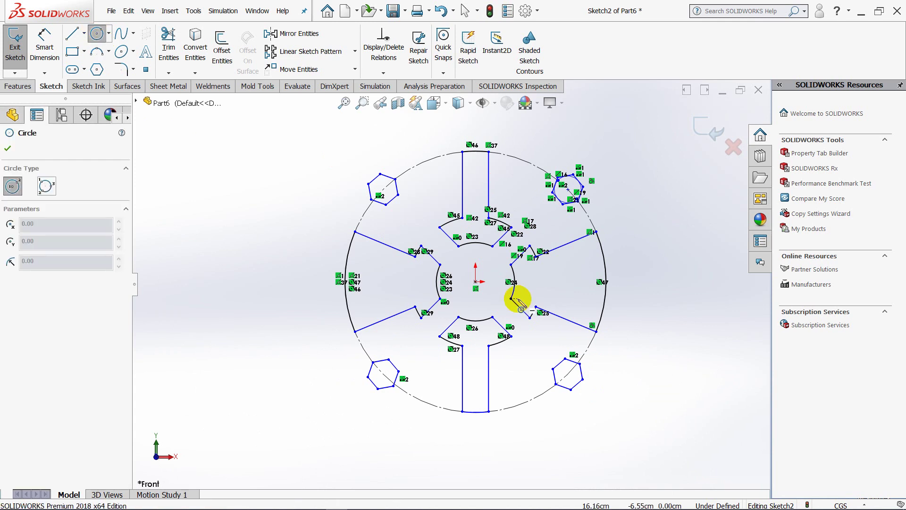
left_click(476, 282)
left_click(655, 218)
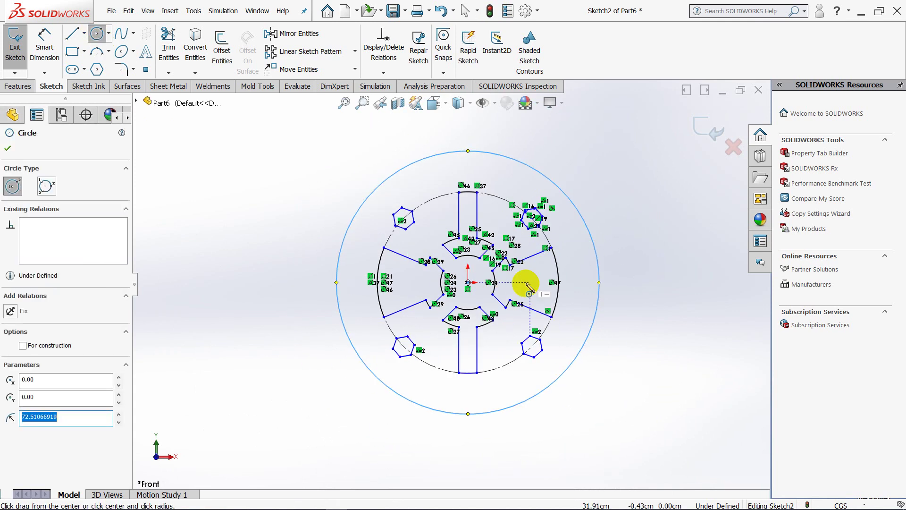
scroll(453, 283, "up", 3)
left_click(468, 282)
left_click(579, 154)
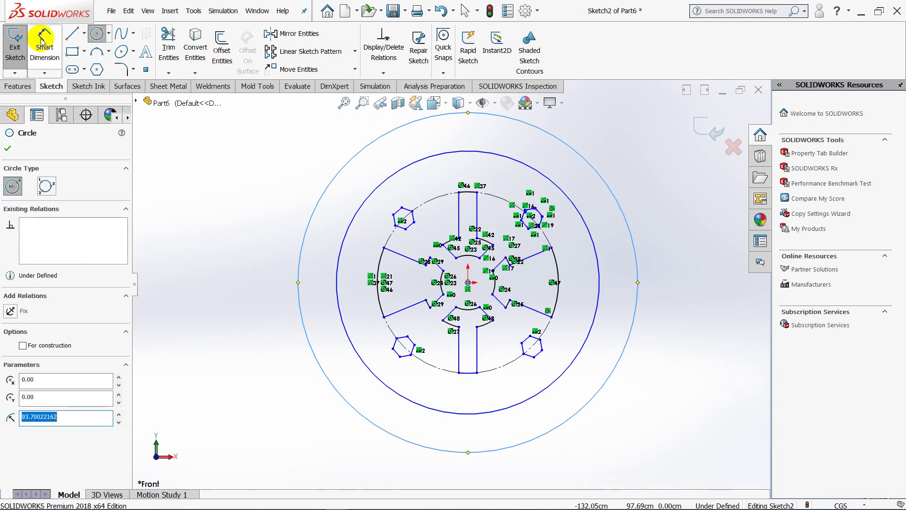
- Dimension the two outer circles to diameters 120 and 150
left_click(44, 45)
left_click(310, 325)
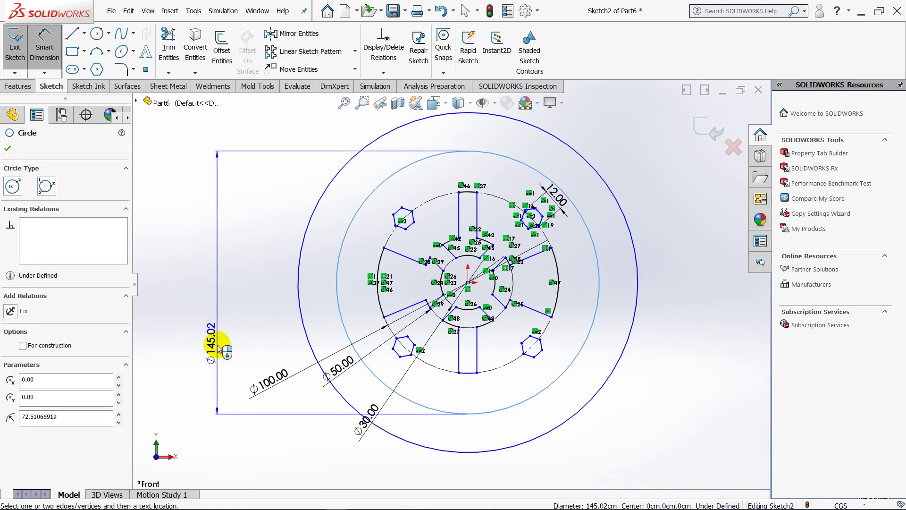
left_click(219, 348)
type("120")
key("Return")
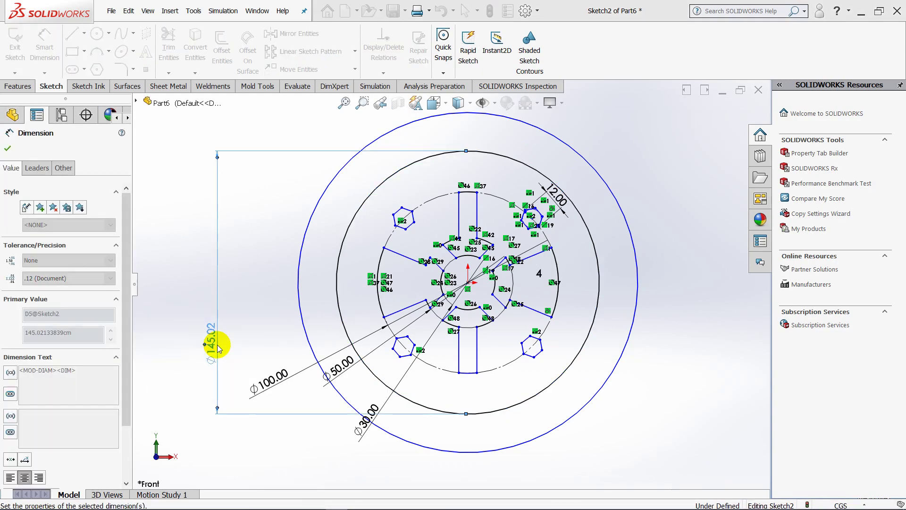
left_click(281, 311)
type("15")
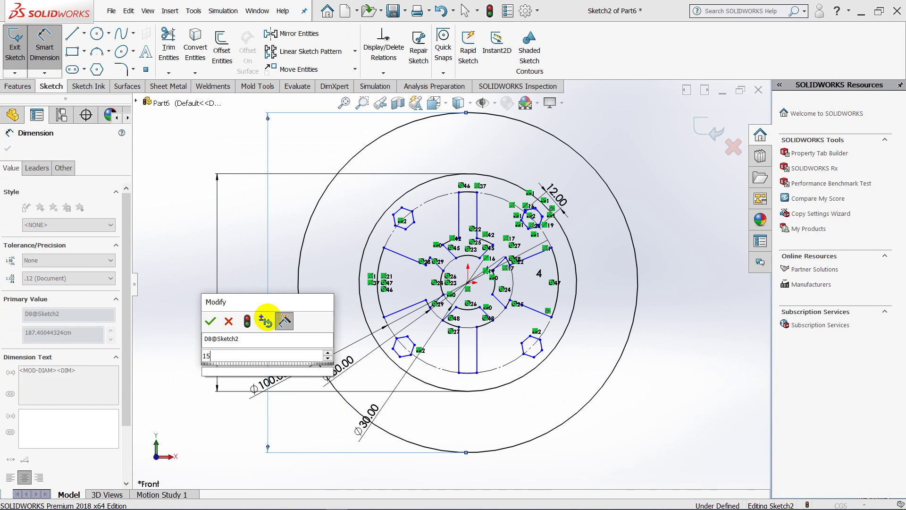
type("0")
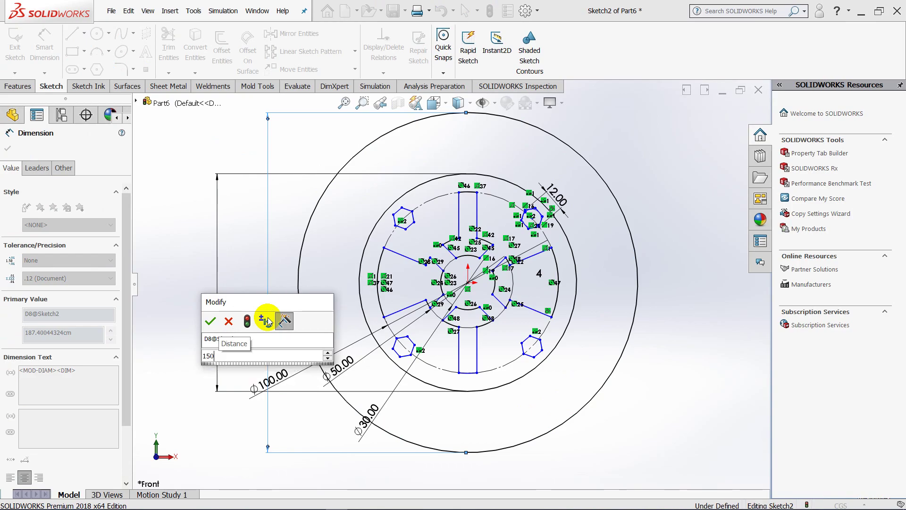
key("Return")
left_click(9, 149)
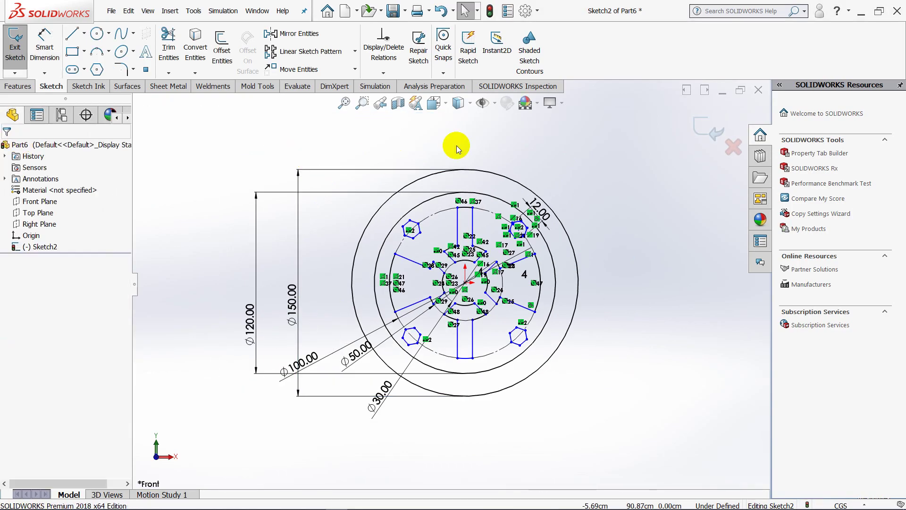
- Hide the sketch dimensions and bring the reference PDF back up
left_click(494, 104)
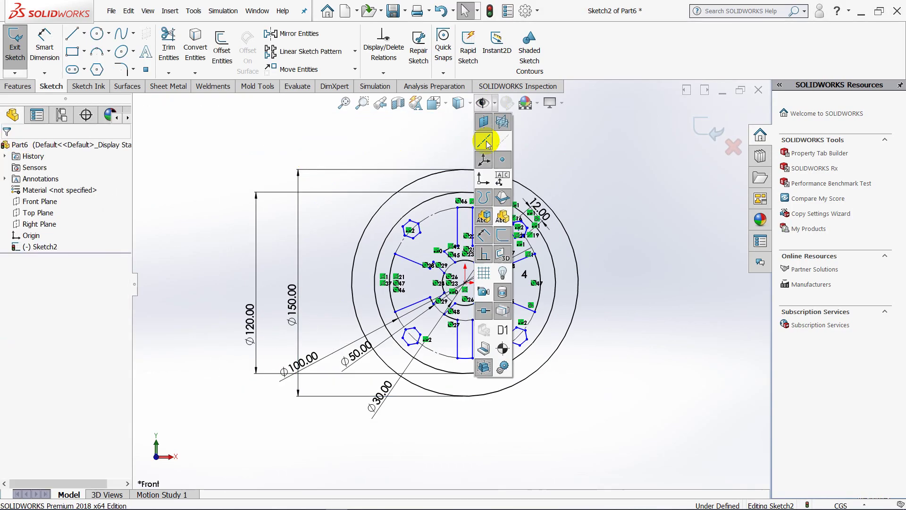
left_click(484, 225)
scroll(566, 222, "down", 3)
scroll(533, 250, "down", 1)
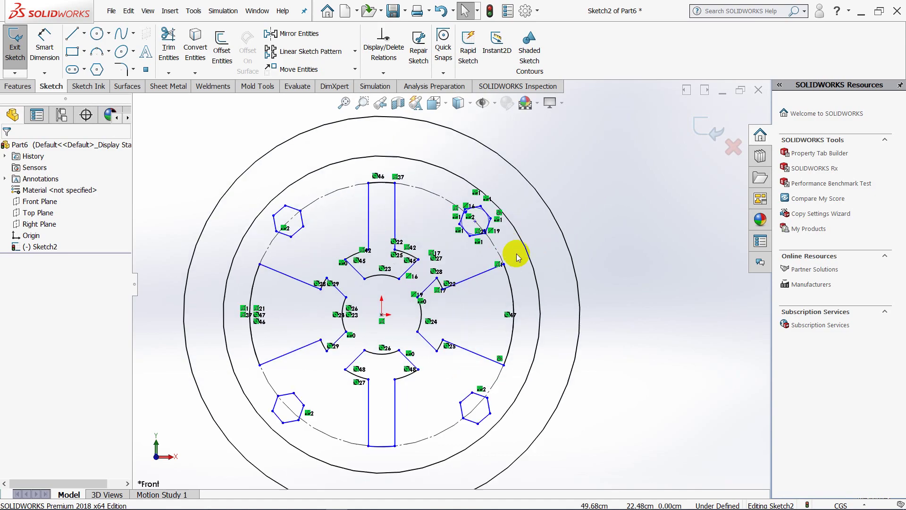
scroll(517, 258, "up", 1)
scroll(519, 252, "up", 1)
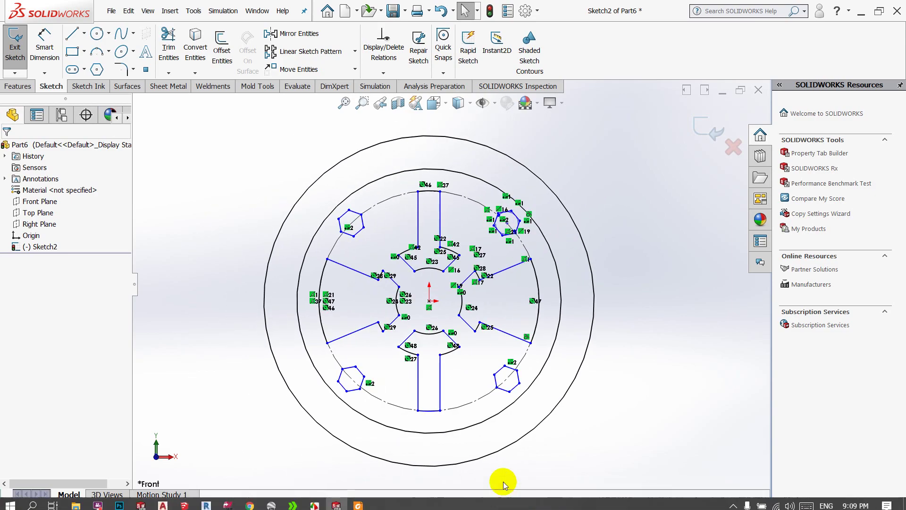
left_click(359, 494)
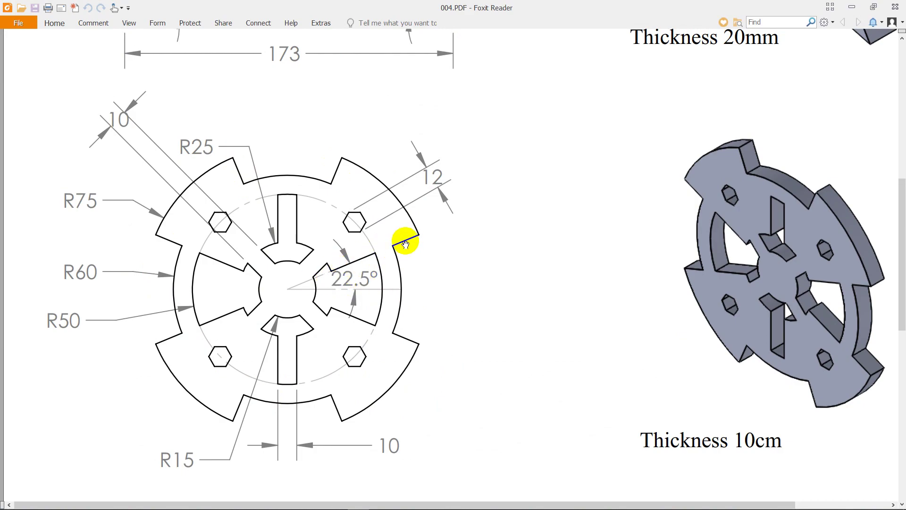
- Extend the right wedge's upper edge out to the outermost circle
left_click(849, 8)
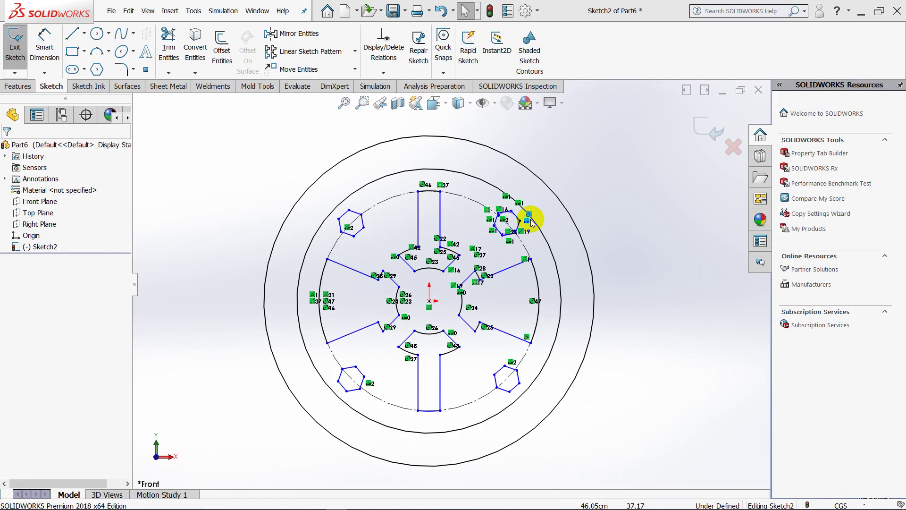
scroll(524, 271, "down", 3)
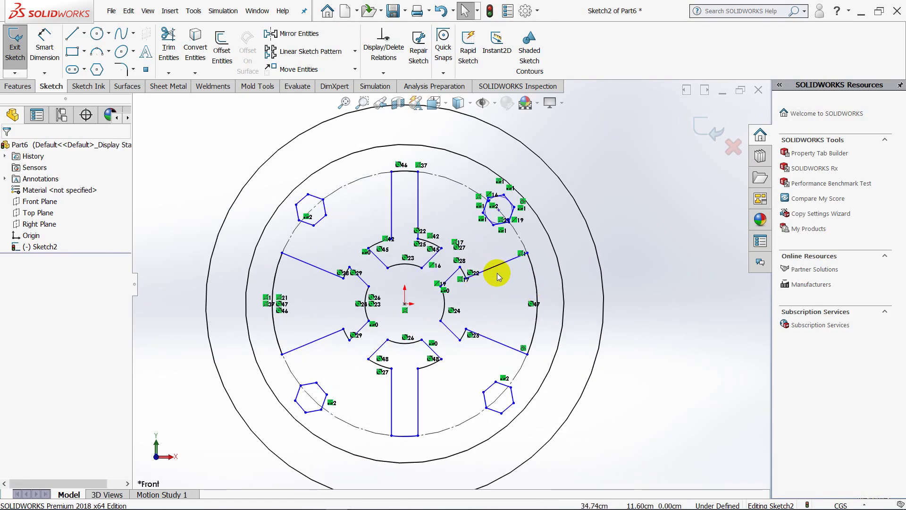
left_click(170, 74)
left_click(187, 85)
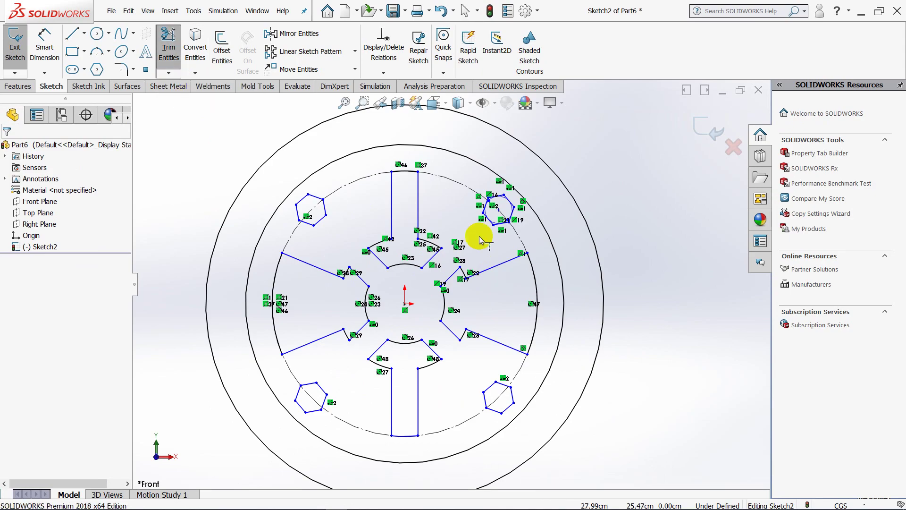
left_click(510, 263)
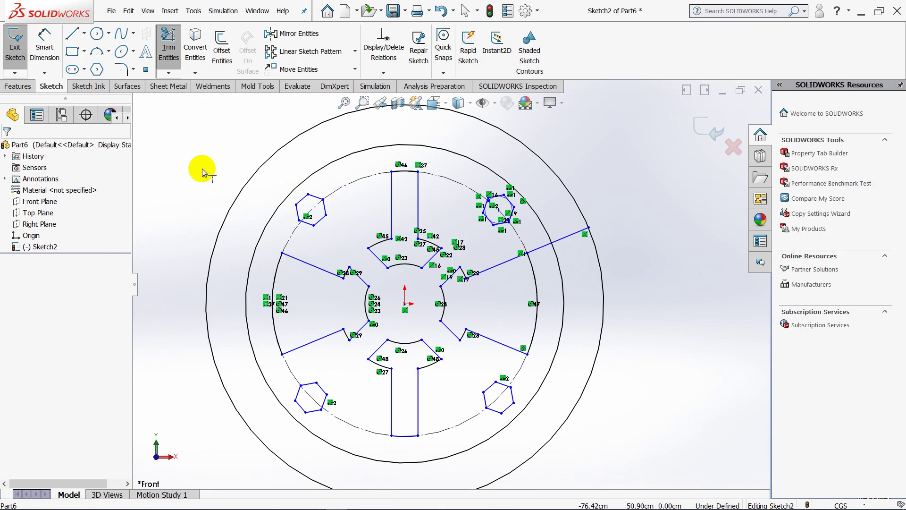
key("Escape")
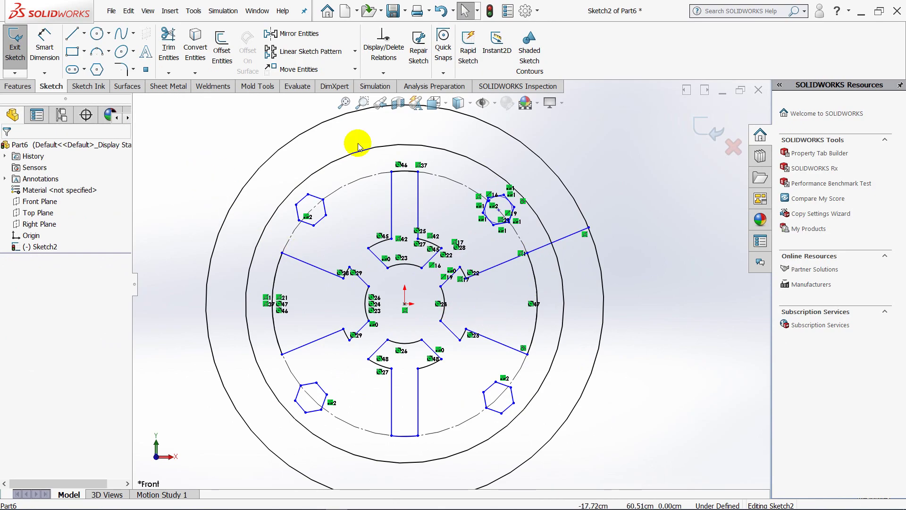
- Trim away the extended line's inner part and bring back the reference PDF
left_click(169, 47)
mouse_move(569, 244)
left_mouse_down()
mouse_move(536, 236)
mouse_move(544, 269)
left_mouse_up()
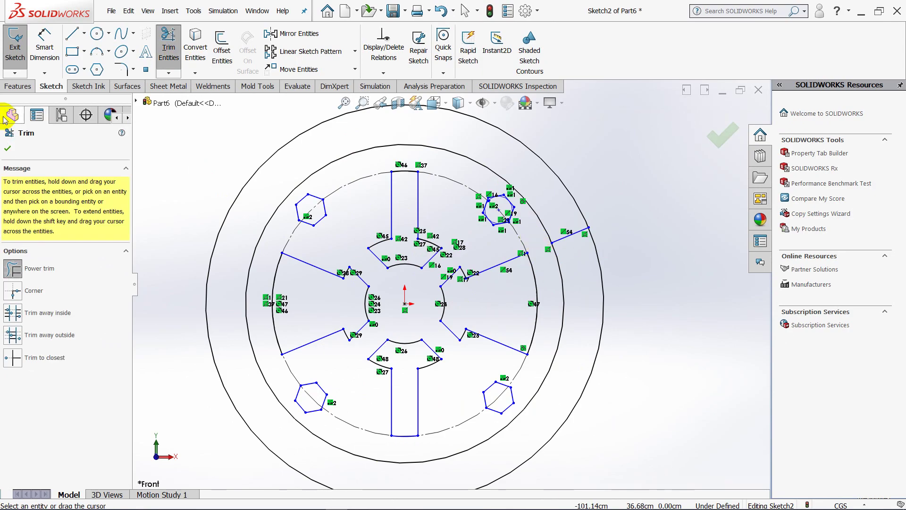
left_click(8, 149)
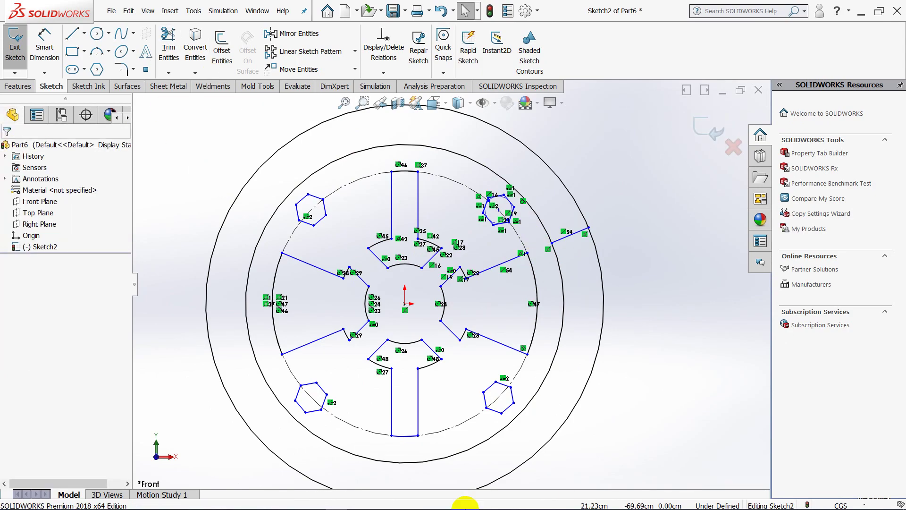
mouse_move(358, 500)
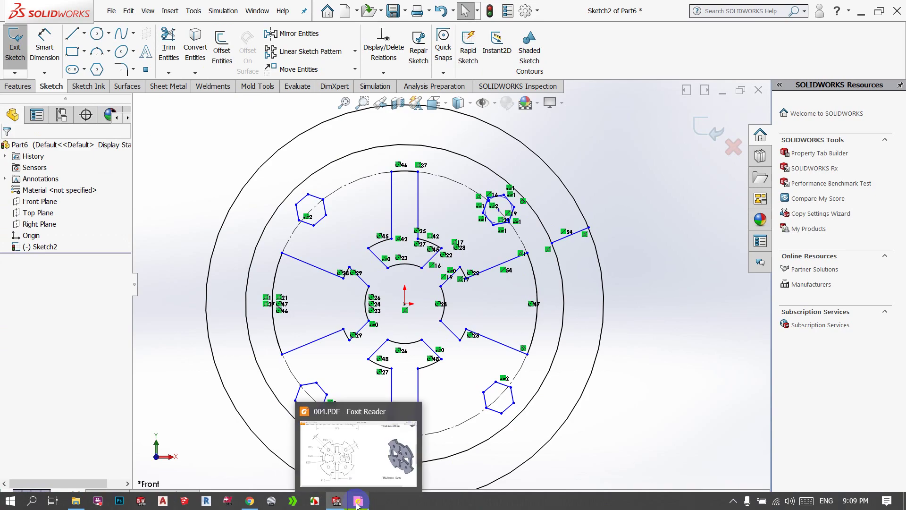
left_click(355, 473)
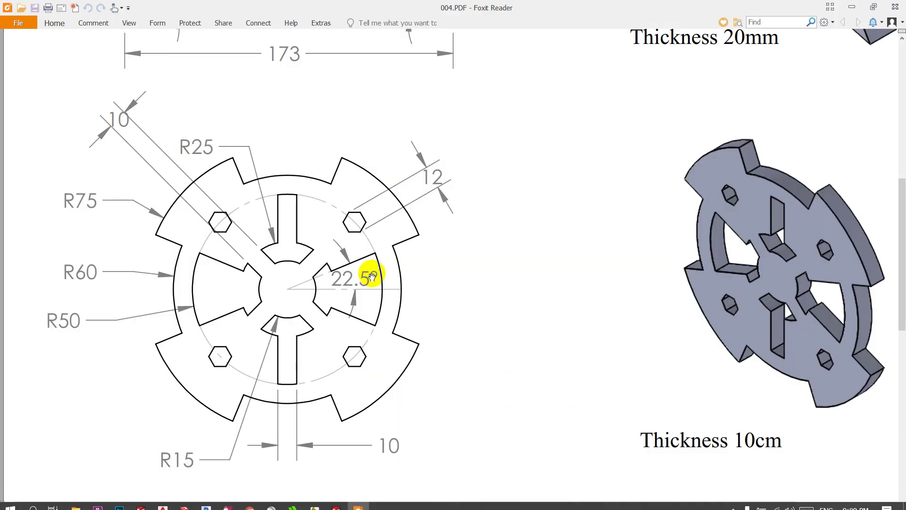
- Scroll the 004.PDF drawing to study the 22.5° notch angle
scroll(370, 293, "up", 1)
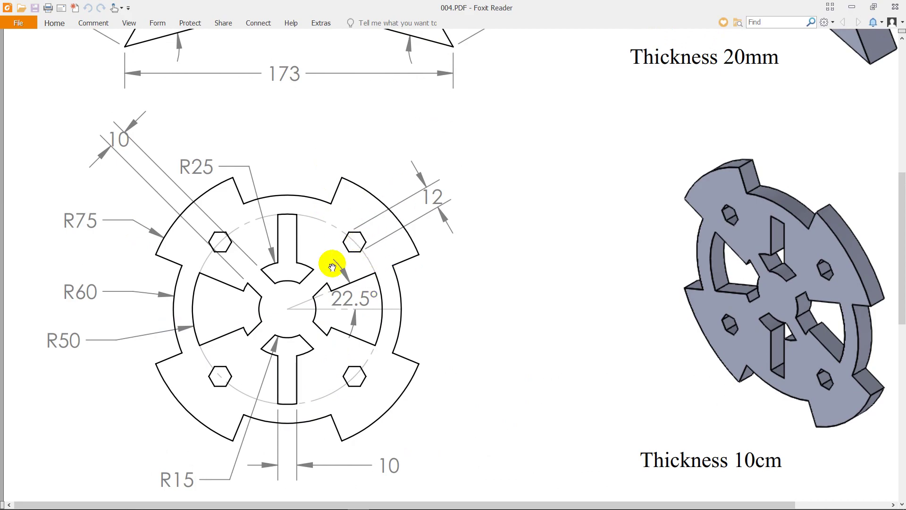
- Draw a line from the origin to the upper-right hexagon's centre
left_click(846, 6)
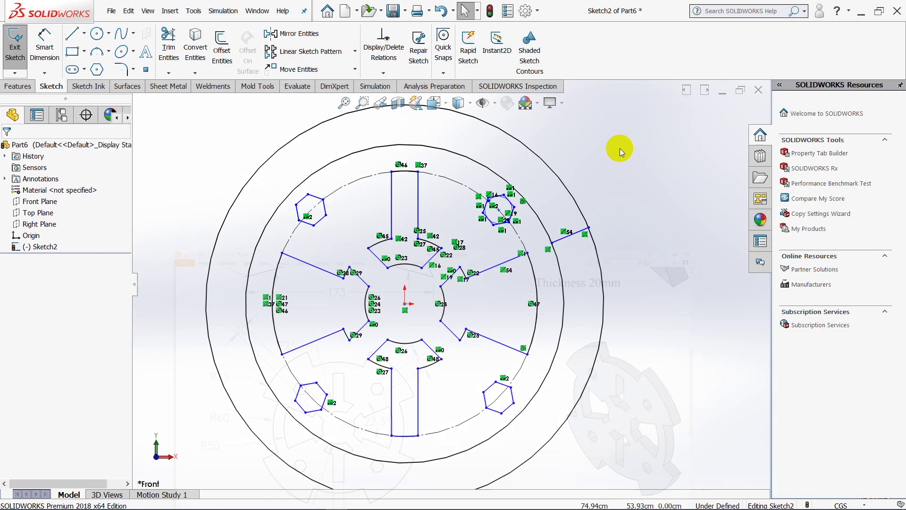
scroll(470, 257, "down", 2)
scroll(491, 220, "up", 1)
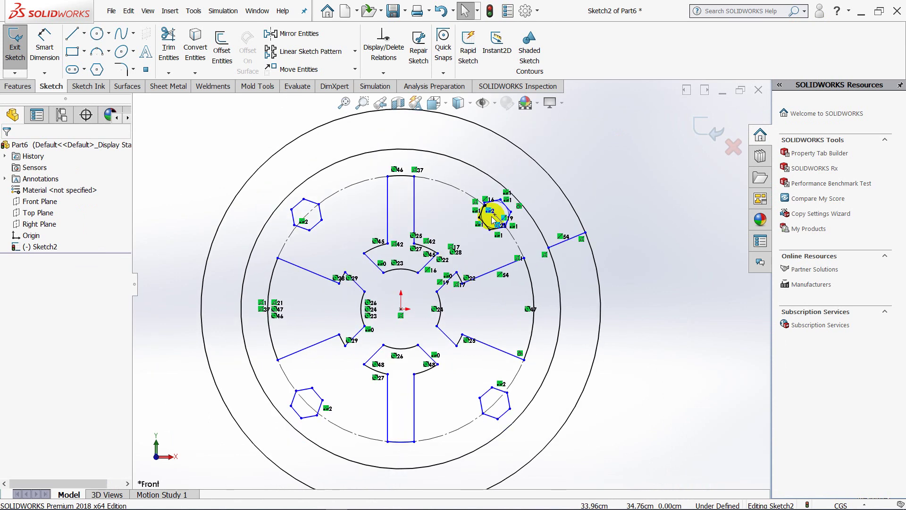
left_click(71, 33)
left_click(403, 327)
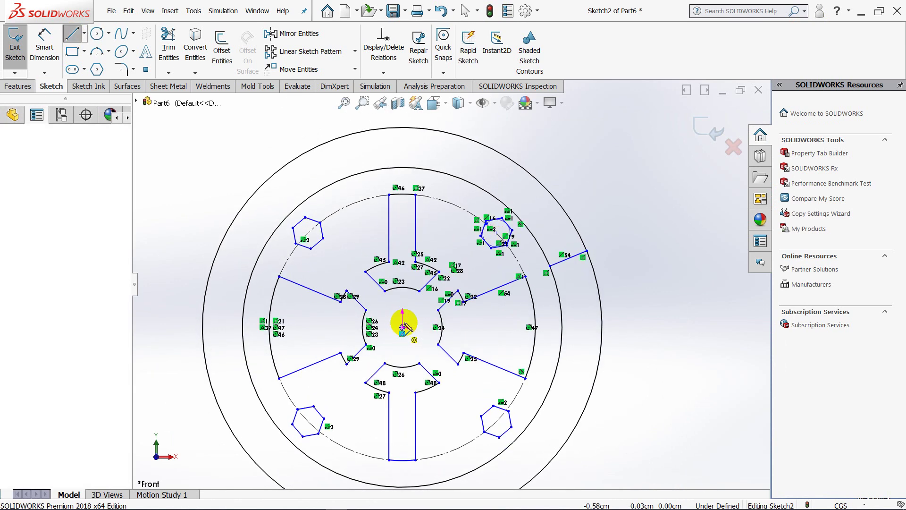
left_click(494, 233)
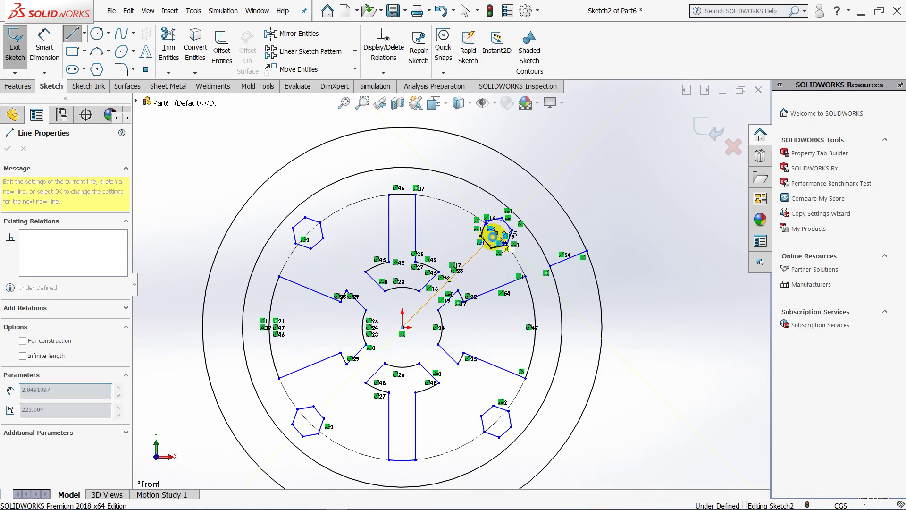
key("Escape")
scroll(481, 278, "down", 2)
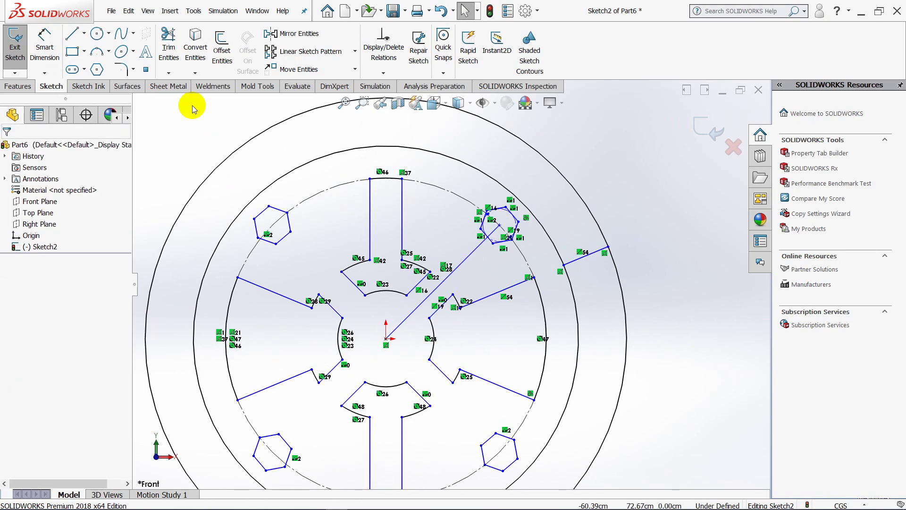
- Mirror the notch edge (Line57) about the diagonal line (Line58)
left_click(297, 34)
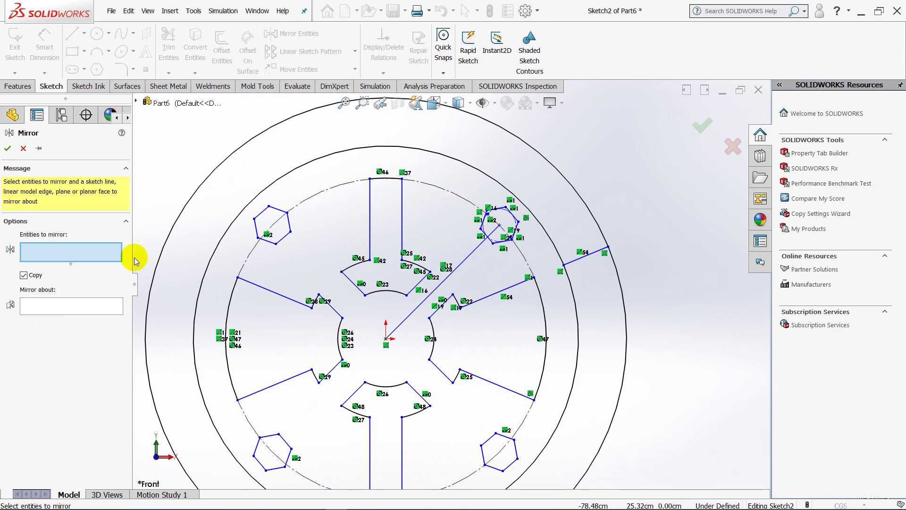
left_click(61, 305)
left_click(474, 255)
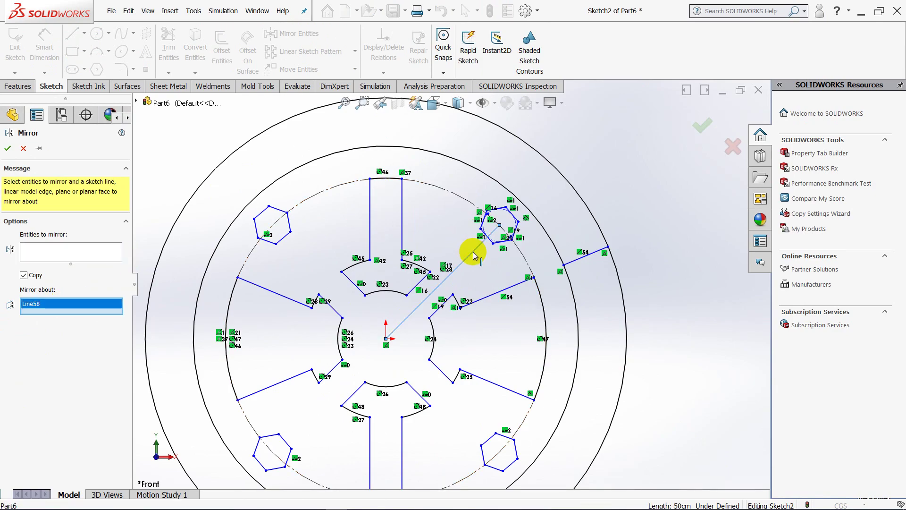
left_click(56, 254)
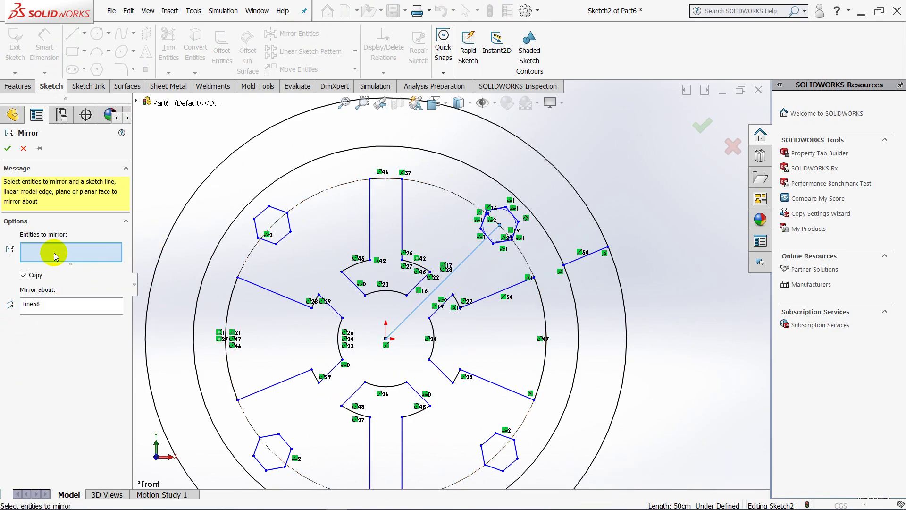
left_click(586, 262)
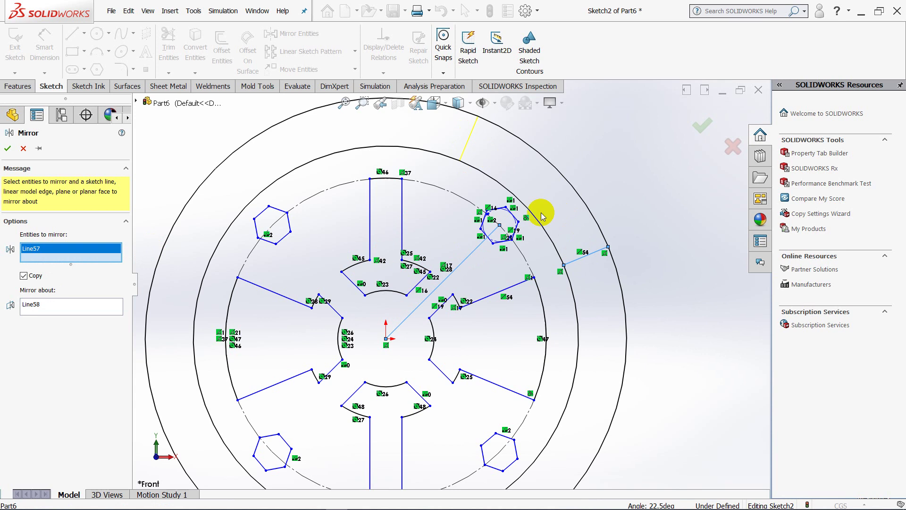
scroll(522, 202, "up", 2)
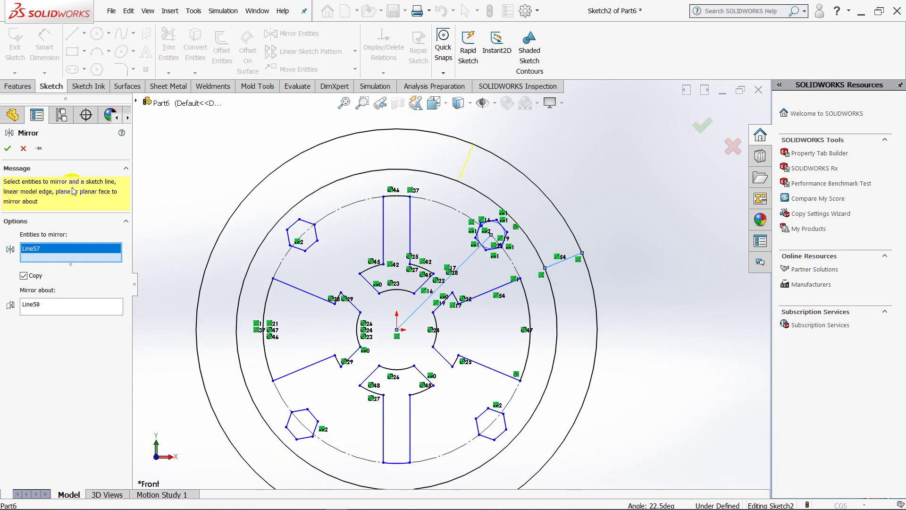
left_click(8, 150)
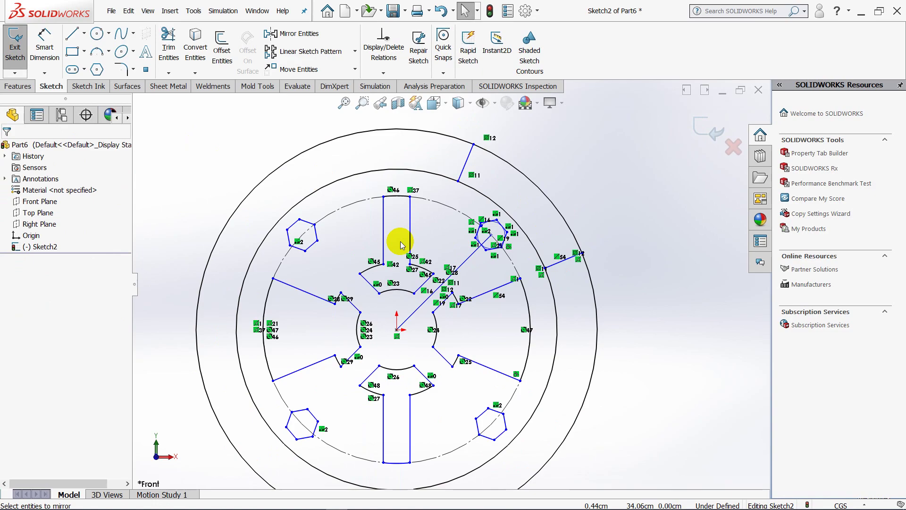
- Power-trim the middle-circle arc and outer circle, leaving one arc between the notch edges
left_click(467, 261)
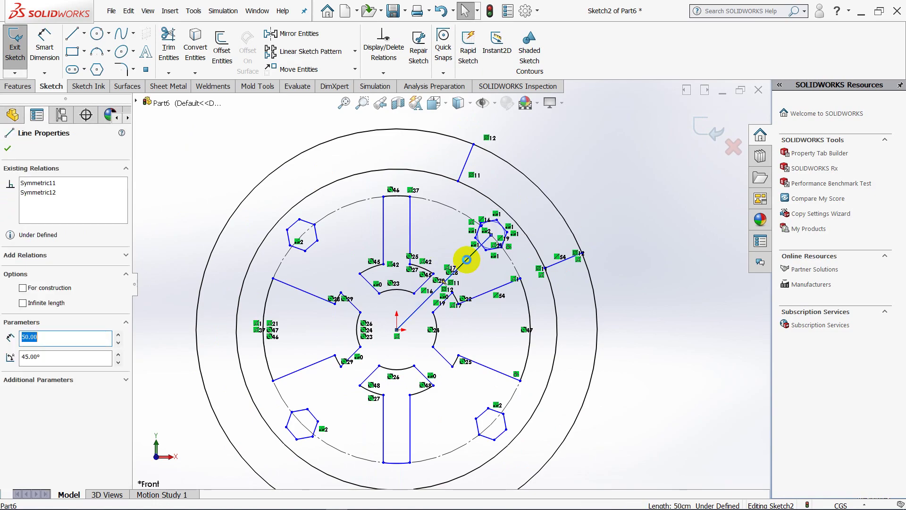
key("Escape")
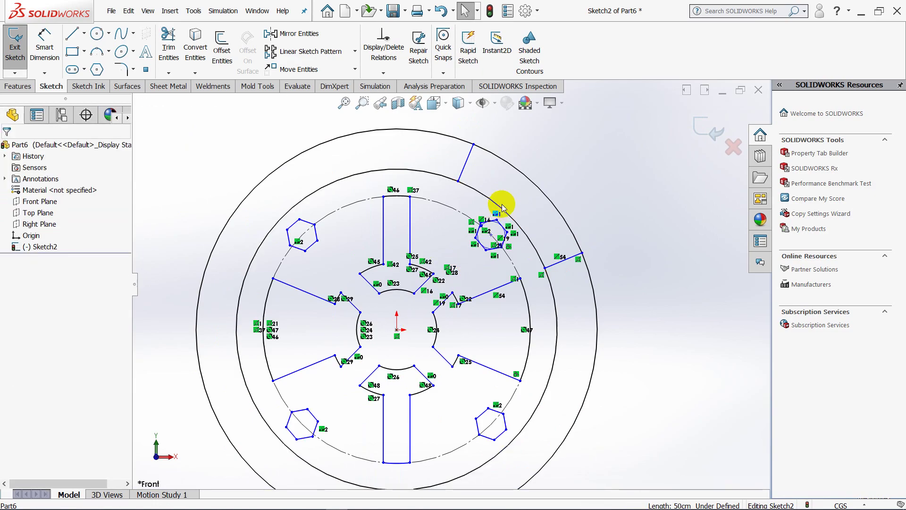
left_click(168, 40)
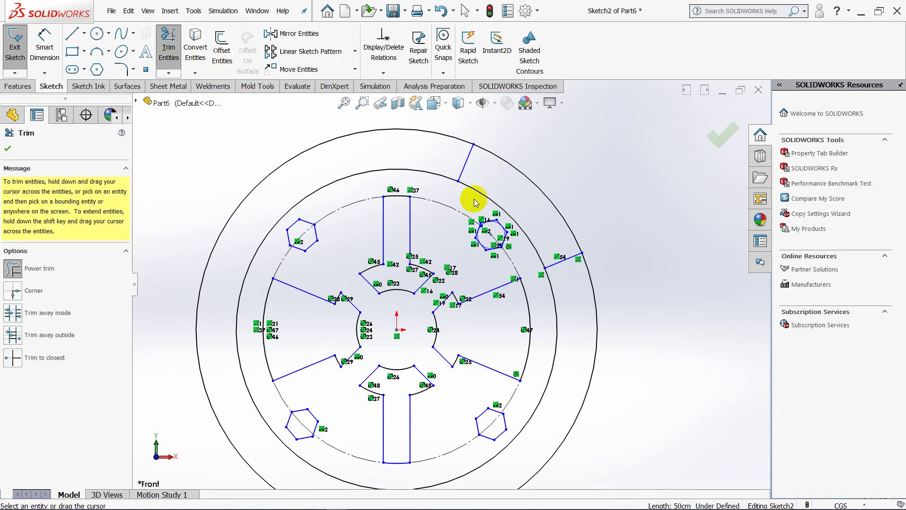
left_click_drag(473, 201, 488, 195)
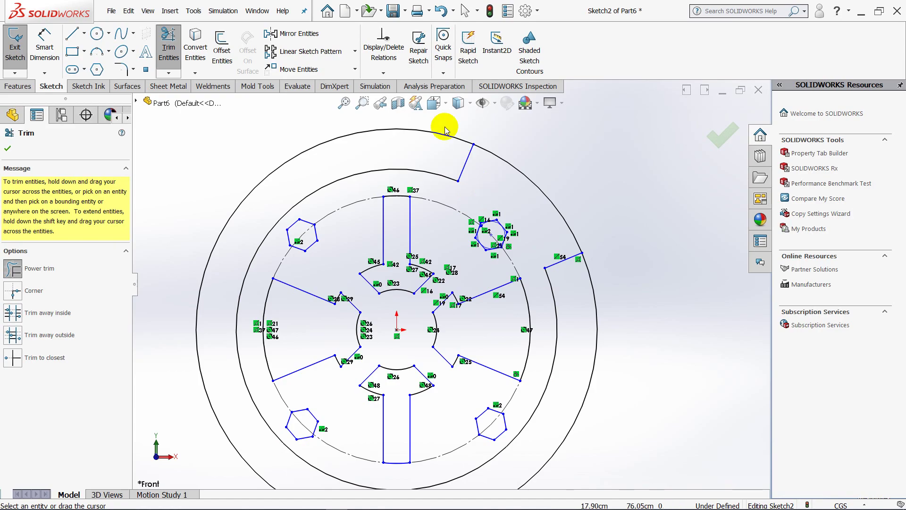
left_click_drag(446, 127, 445, 138)
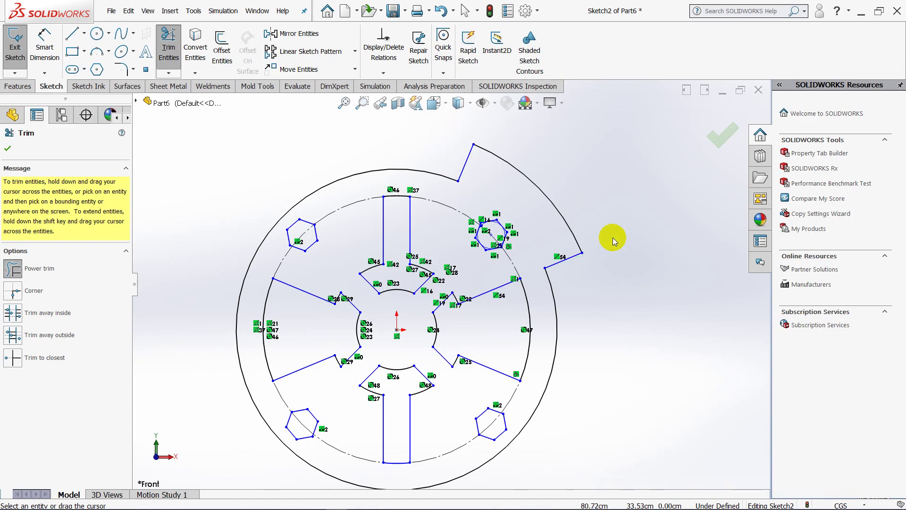
- Finish trimming, then circular-pattern the notch arc and lines 4 times over 360° about the origin
left_click(5, 151)
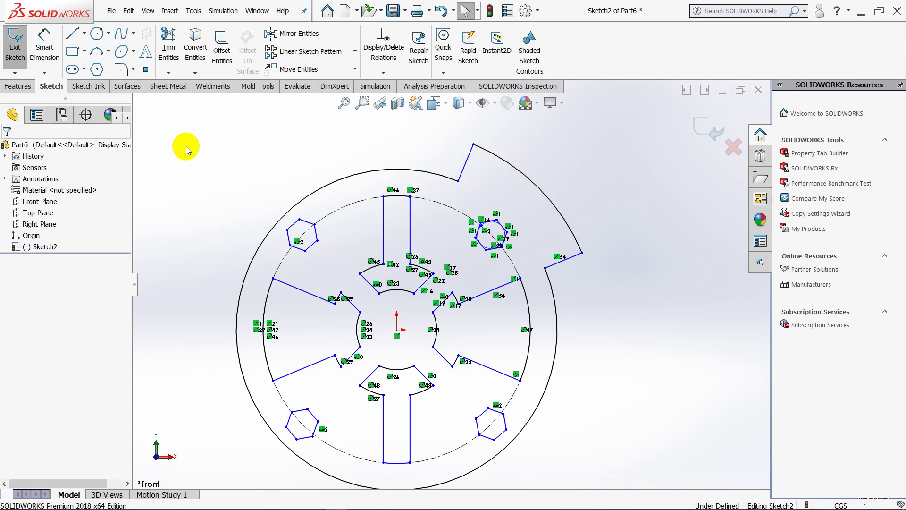
key("f")
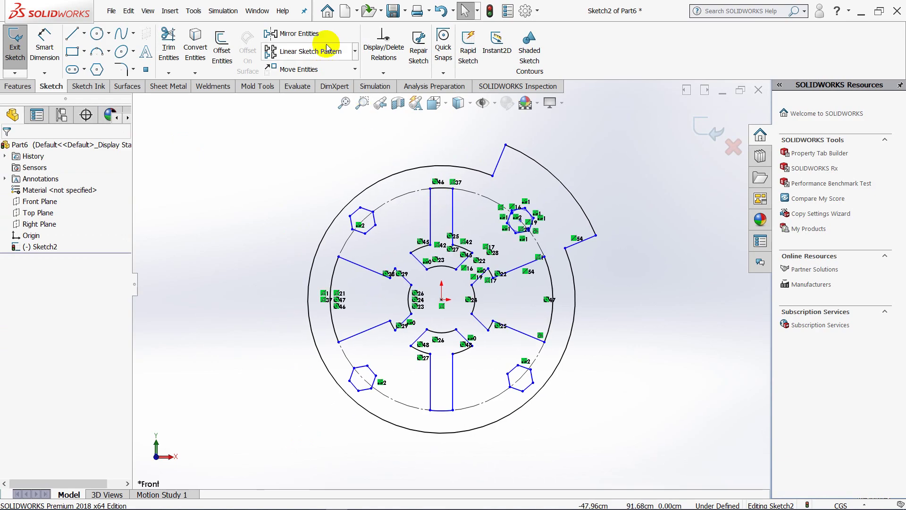
left_click(355, 51)
left_click(328, 79)
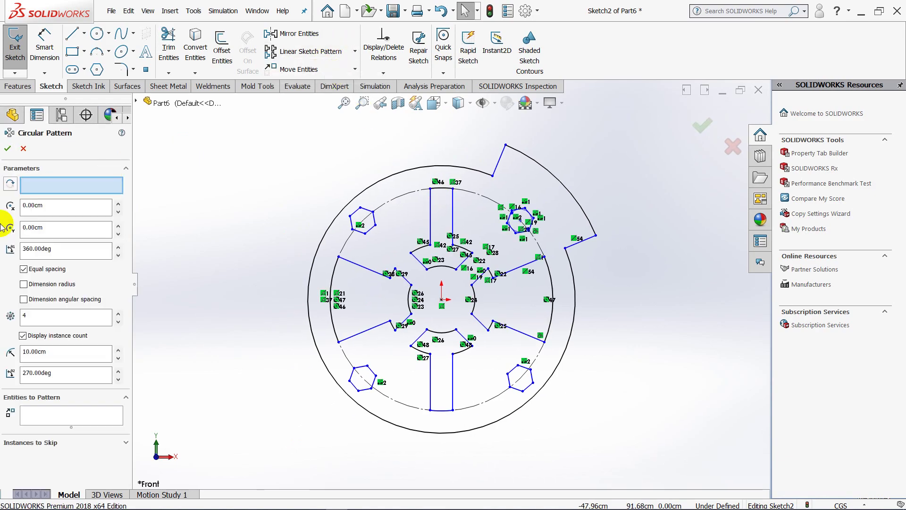
left_click(44, 185)
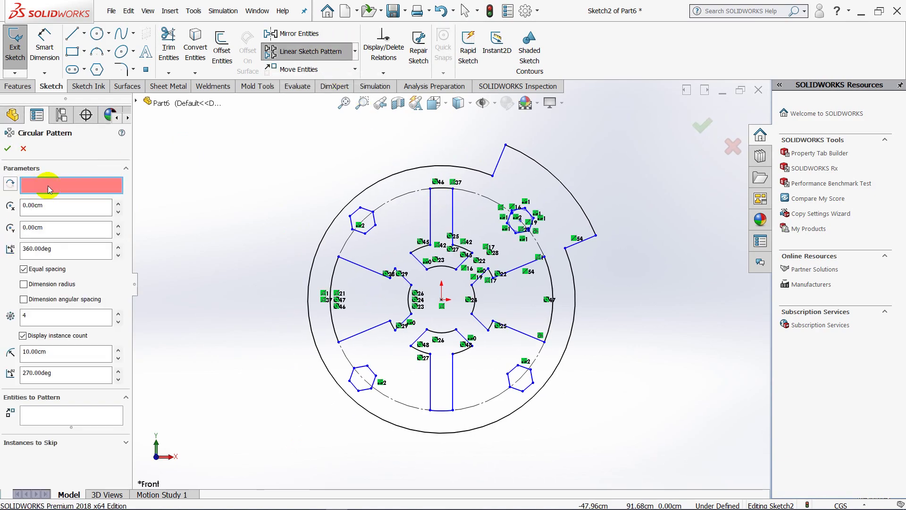
left_click(441, 298)
left_click(45, 418)
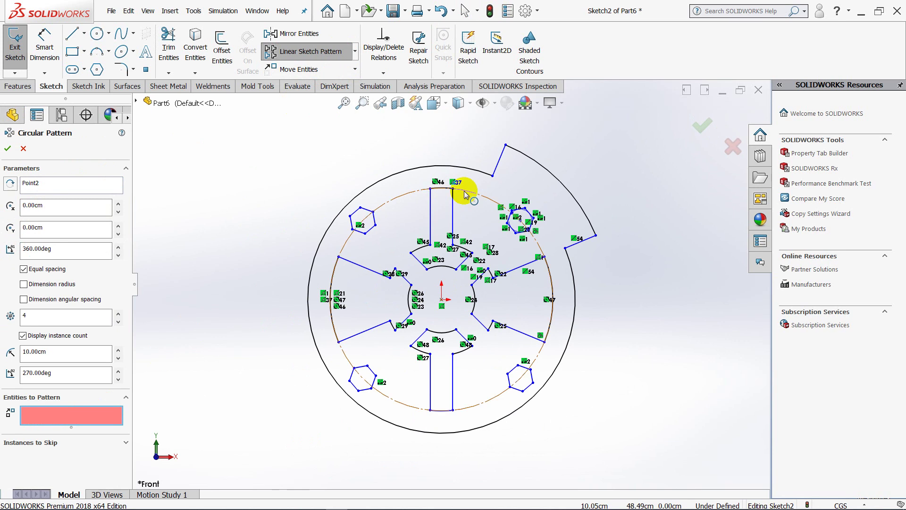
left_click(501, 154)
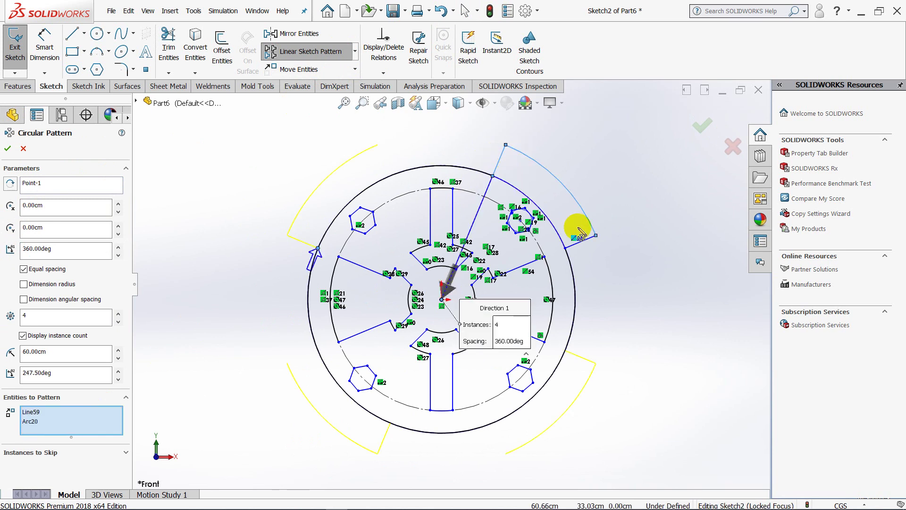
left_click(8, 148)
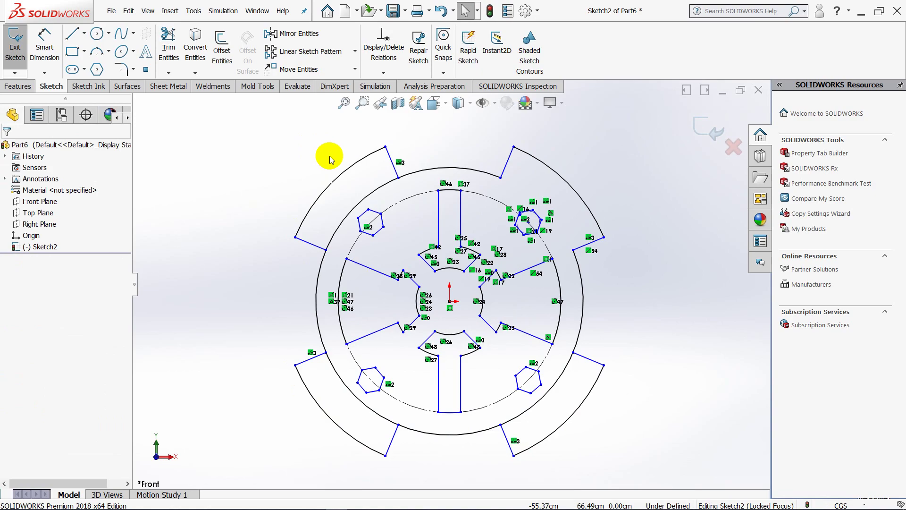
- Power-trim the leftover middle-circle arcs inside all four notches, then exit Sketch2
left_click(180, 70)
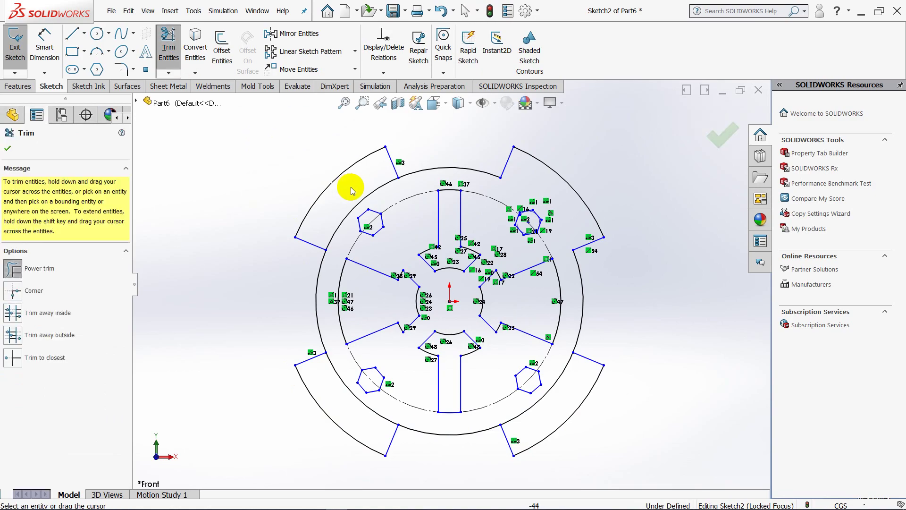
mouse_move(360, 181)
left_mouse_down()
mouse_move(374, 199)
mouse_move(348, 364)
mouse_move(324, 375)
mouse_move(333, 364)
left_mouse_up()
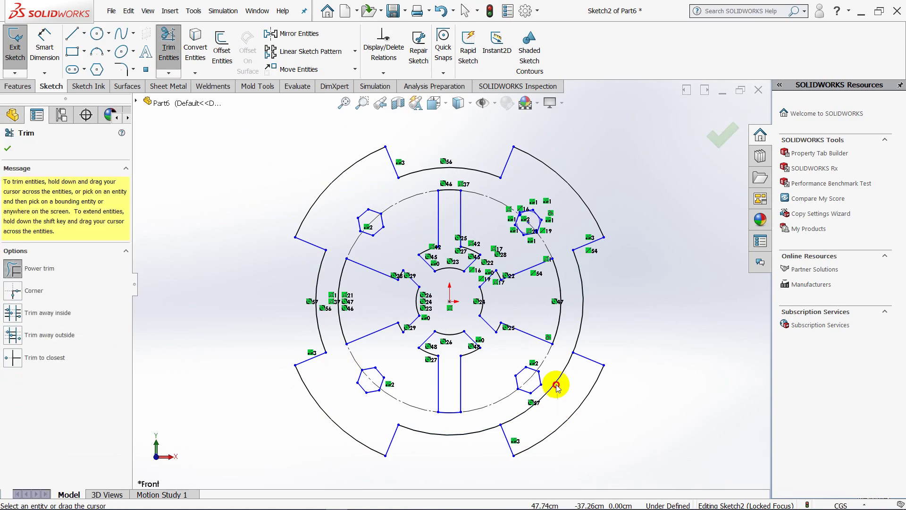
left_click_drag(556, 380, 555, 370)
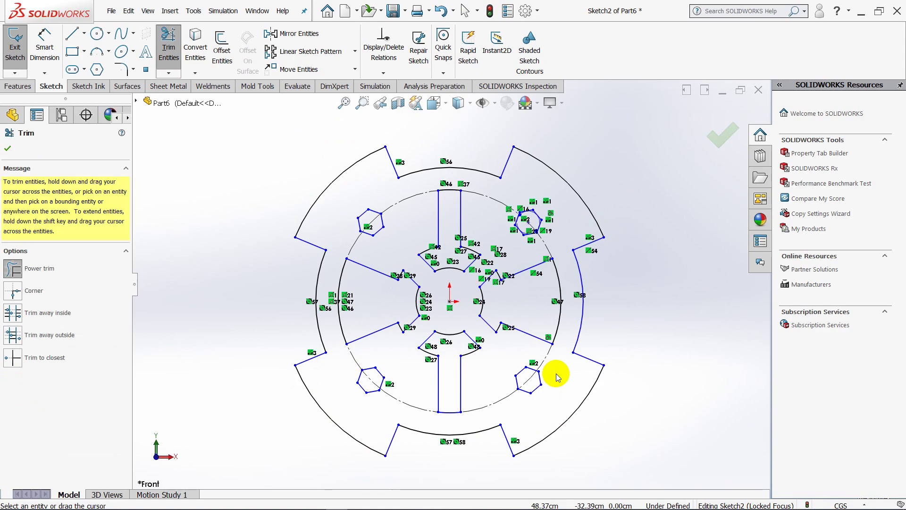
left_click(7, 150)
key("f")
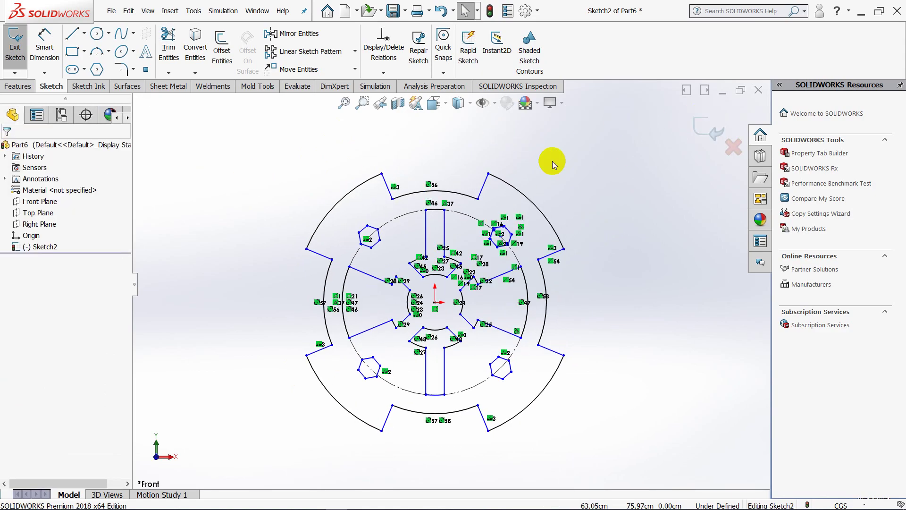
left_click(699, 130)
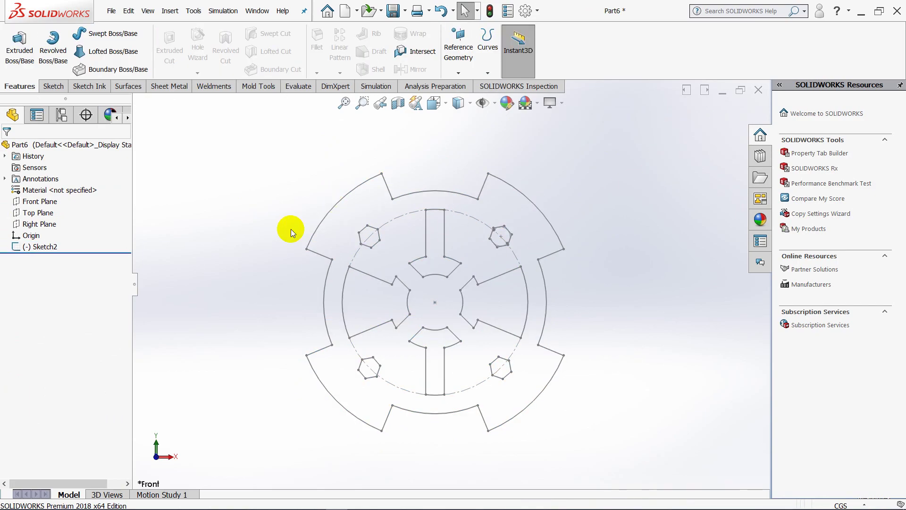
- Extrude the Sketch2 plate region 10 cm as Boss-Extrude1 and orbit to inspect the solid
left_click(53, 253)
left_click(56, 218)
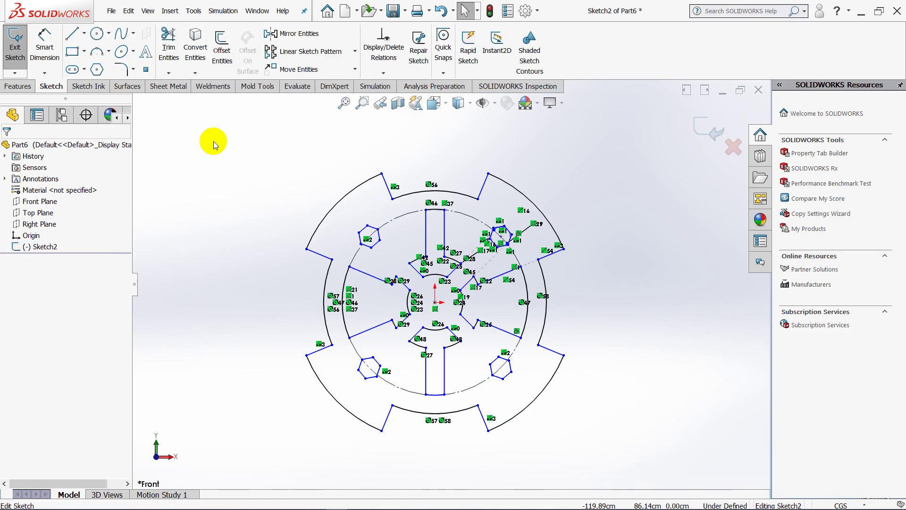
left_click(17, 86)
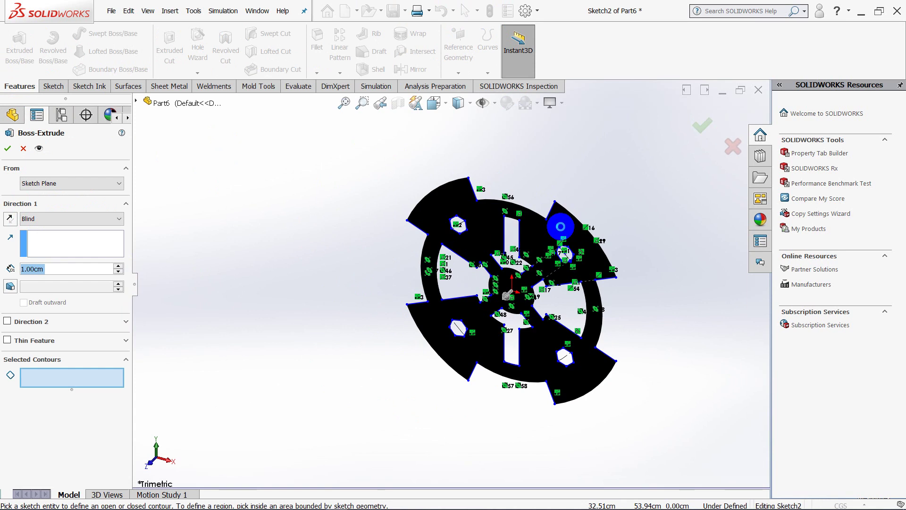
left_click(561, 230)
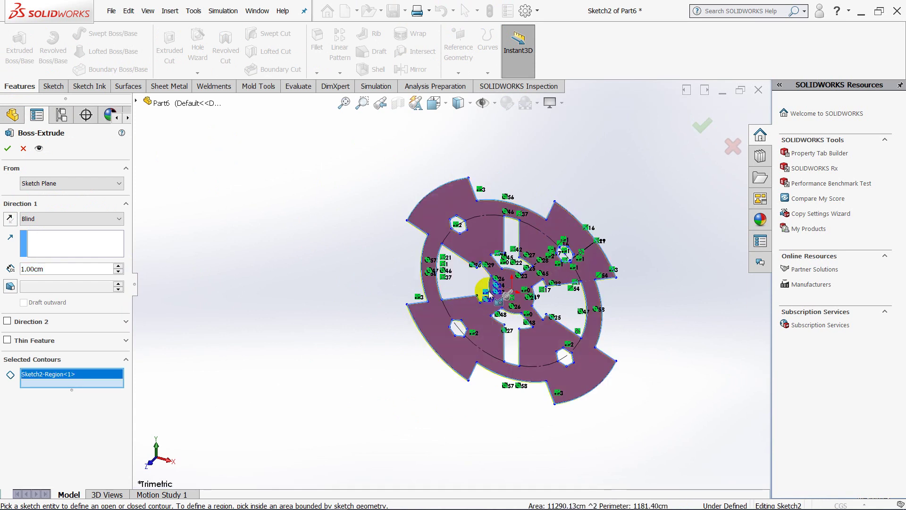
scroll(500, 283, "down", 3)
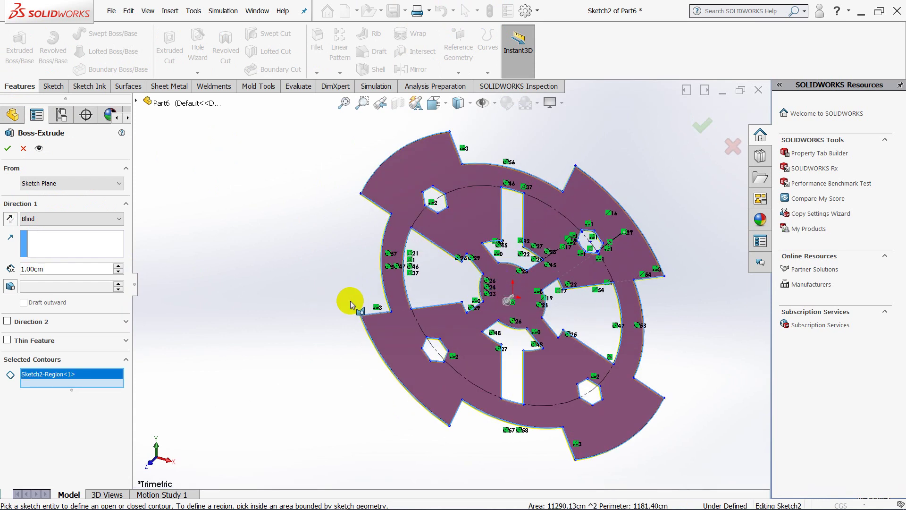
mouse_move(350, 299)
middle_mouse_down()
mouse_move(342, 305)
mouse_move(364, 315)
middle_mouse_up()
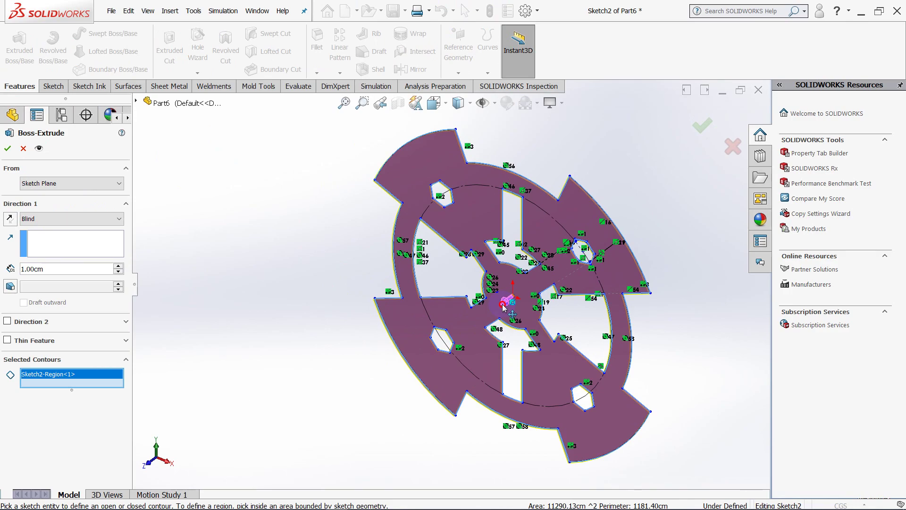
left_click_drag(504, 307, 308, 307)
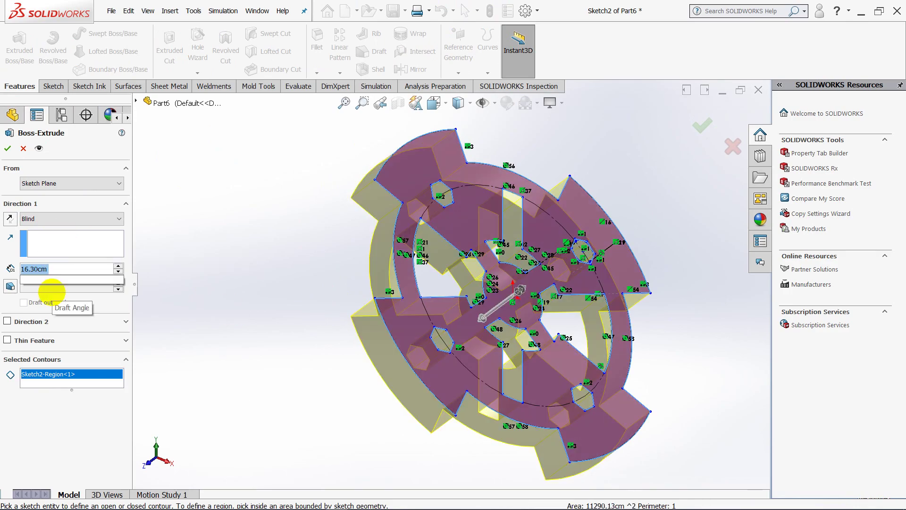
type("10")
key("Return")
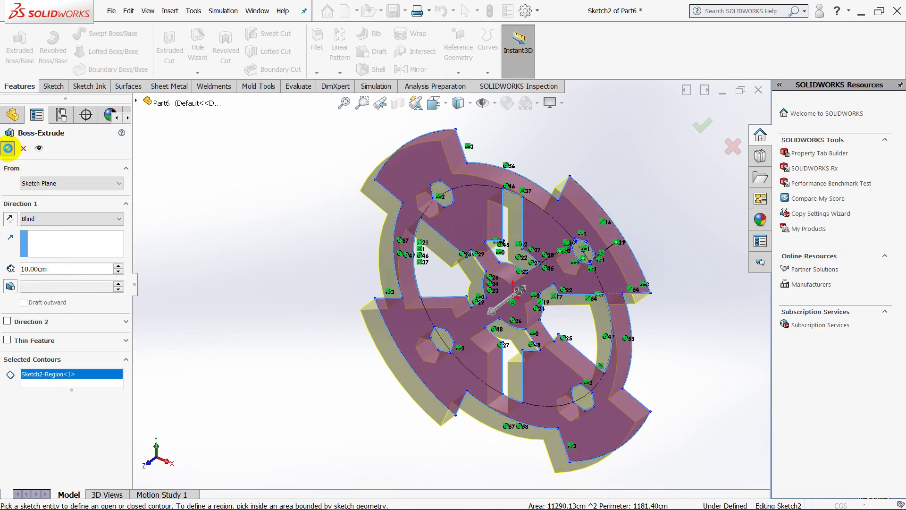
left_click(8, 148)
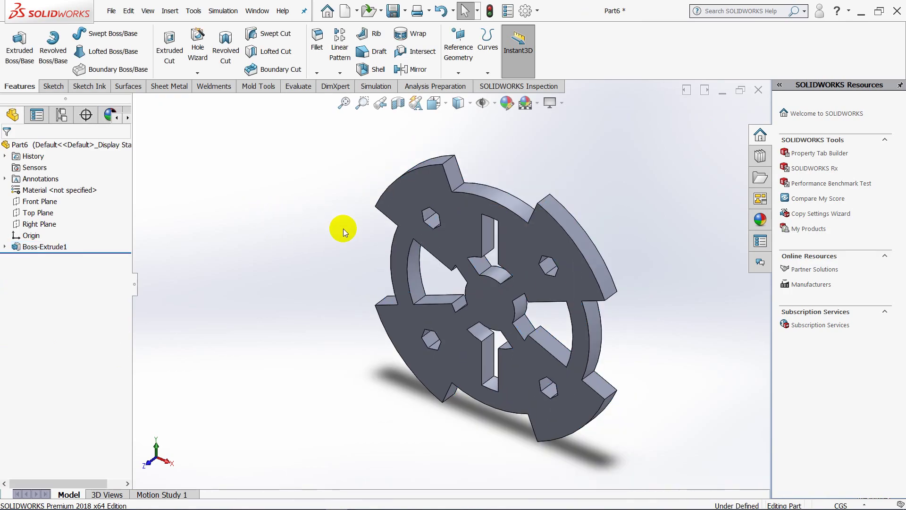
mouse_move(330, 216)
middle_mouse_down()
mouse_move(513, 209)
mouse_move(357, 211)
middle_mouse_up()
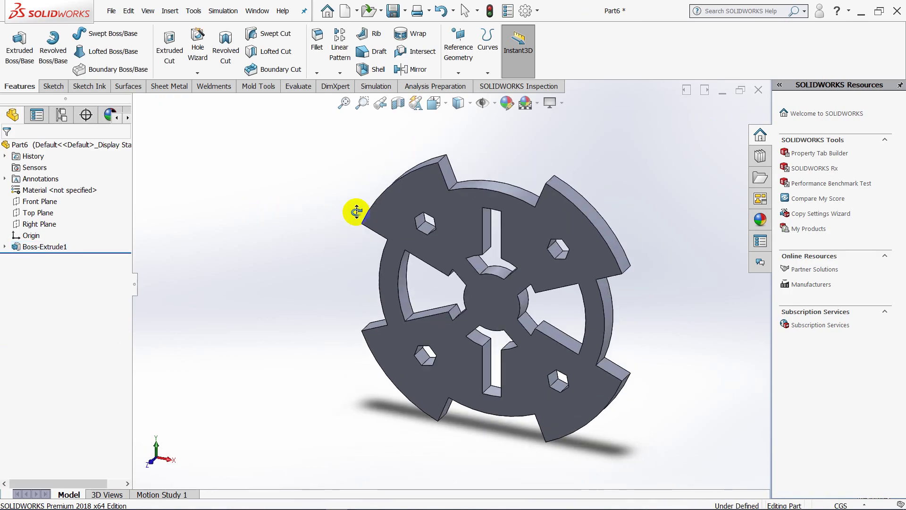